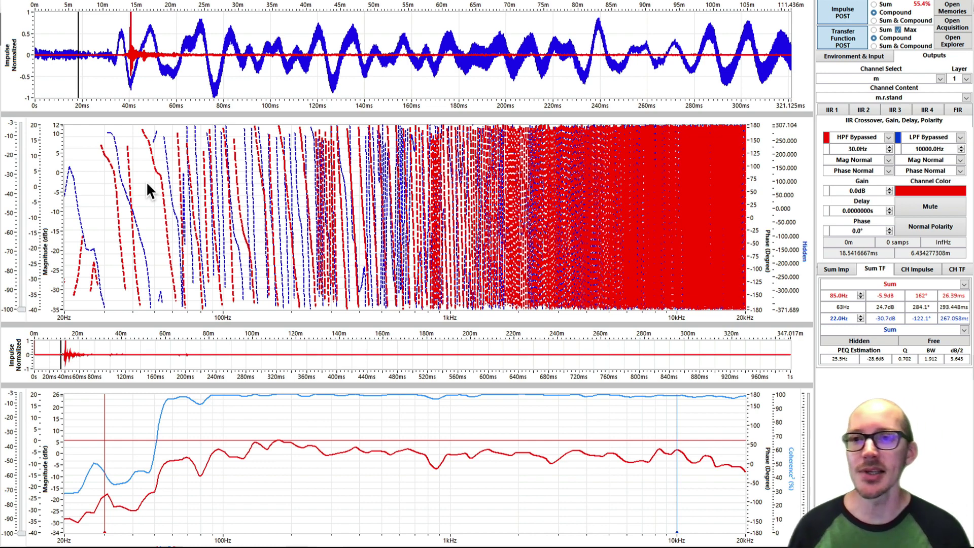
- Try a 35 ms delay on channel m, and restore the delay to 0
{"action": "double_click", "coordinate": [851, 209]}
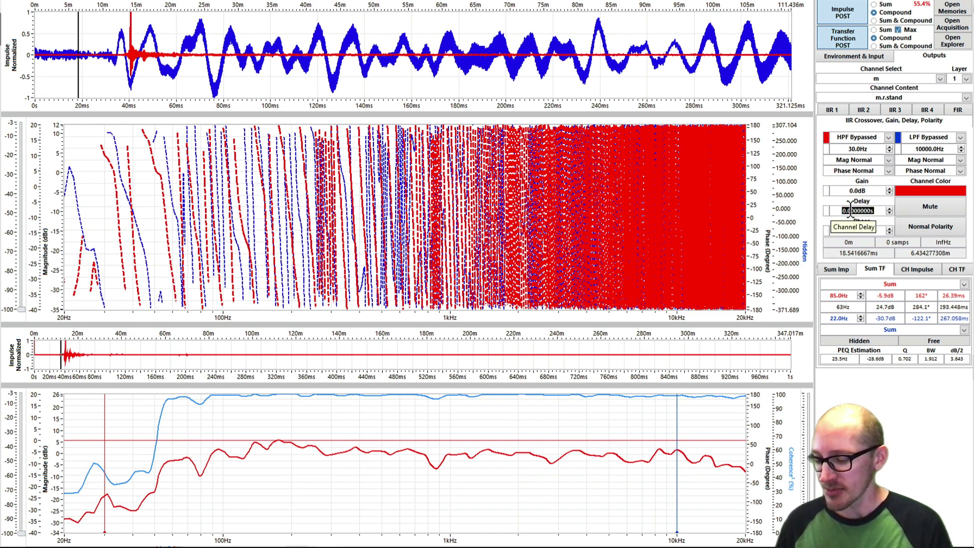
{"action": "type", "text": "35ms"}
{"action": "key", "text": "Return"}
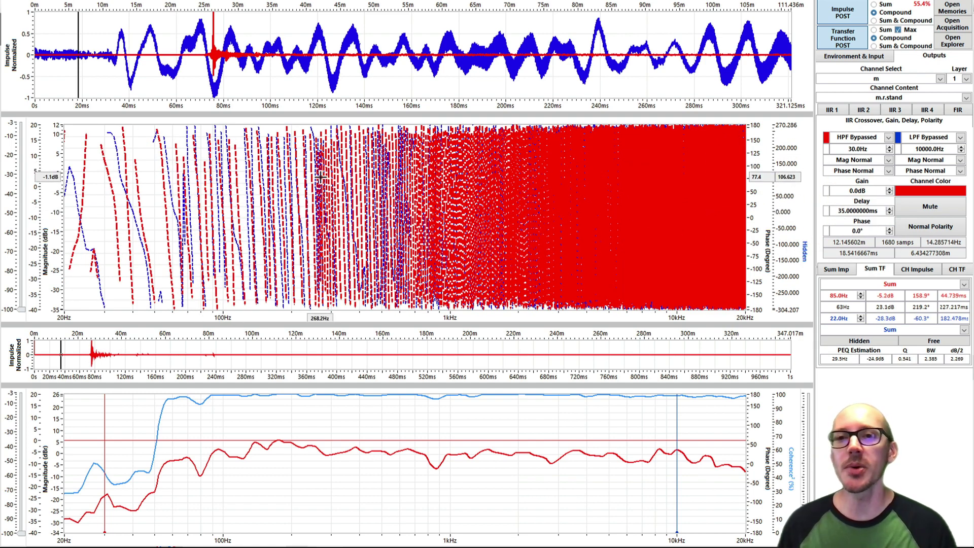
{"action": "double_click", "coordinate": [853, 211]}
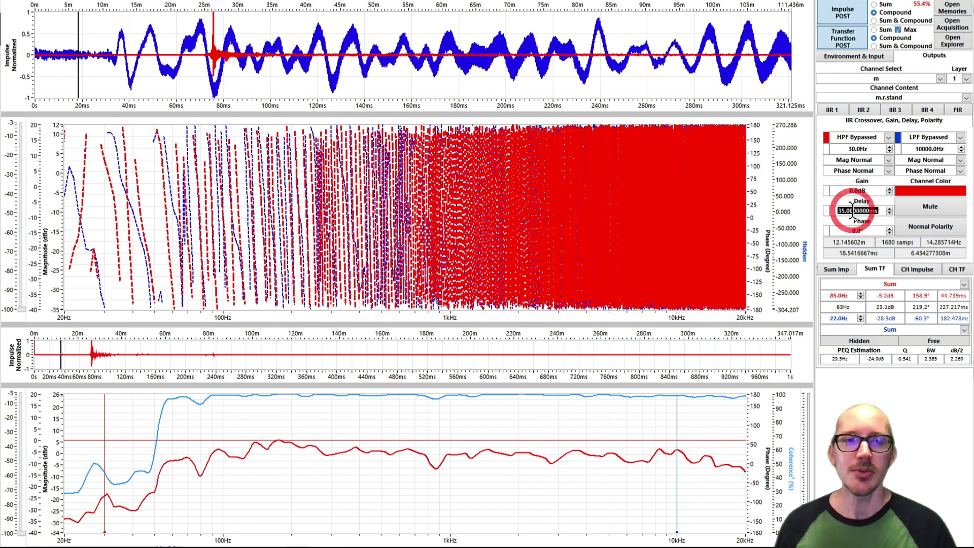
{"action": "type", "text": "0"}
{"action": "key", "text": "Return"}
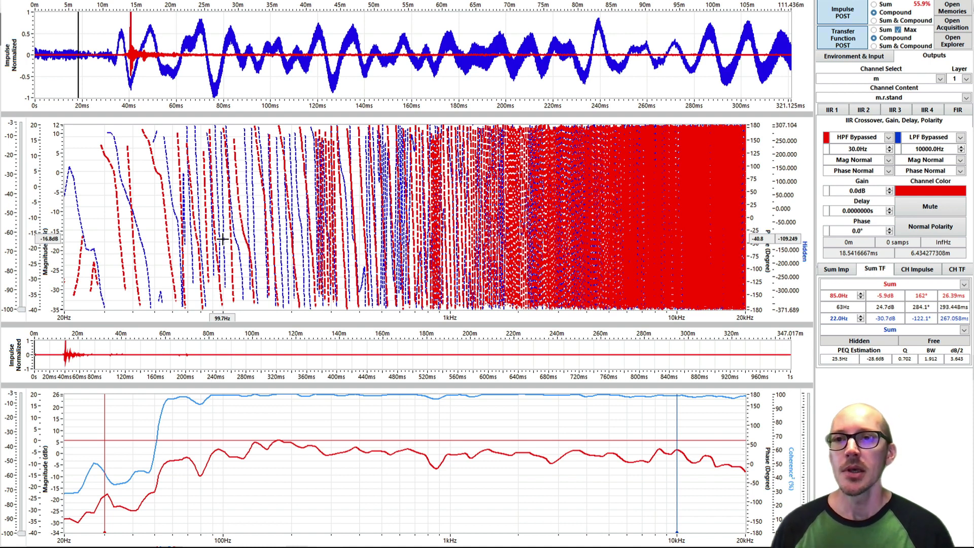
- Reference the impulse time of the m.r.stand measurement to Sum
{"action": "right_click", "coordinate": [284, 20]}
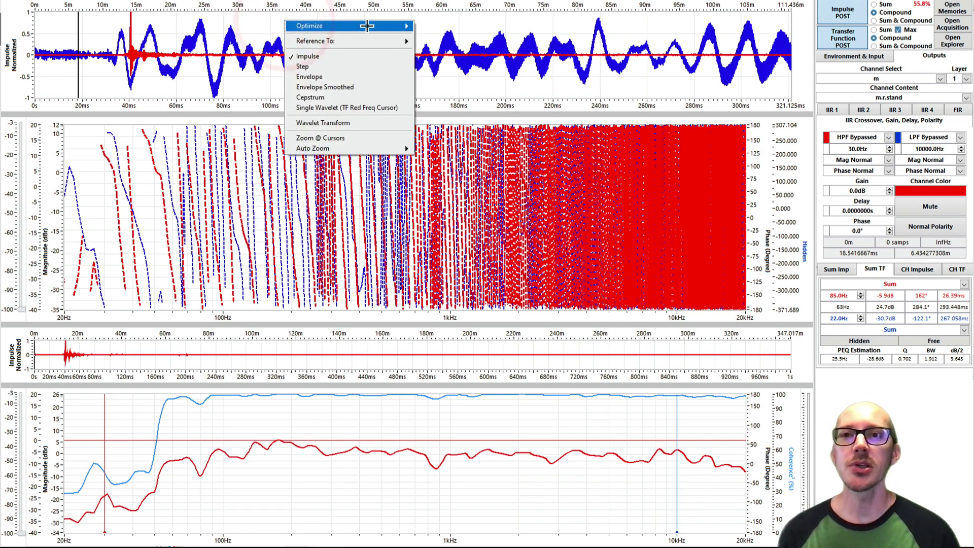
{"action": "left_click", "coordinate": [425, 41]}
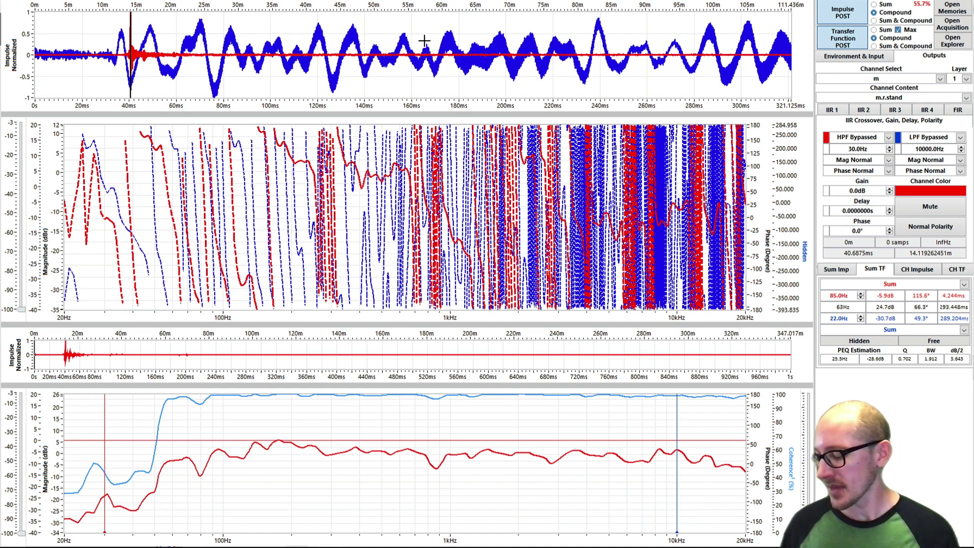
- Switch to the EASE GLL viewer window showing the WPM model and set the balloon calculation resolution to High (2.5°)
{"action": "key", "text": "super"}
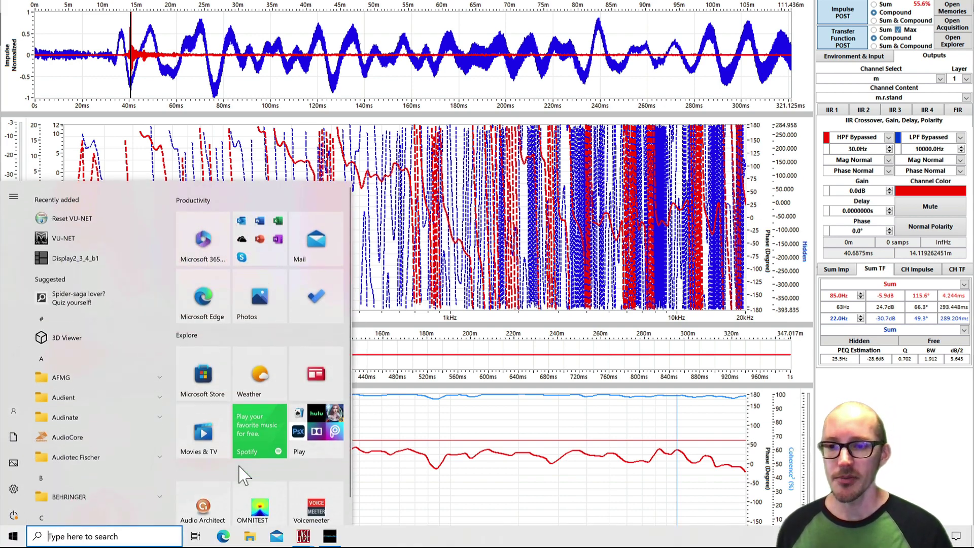
{"action": "mouse_move", "coordinate": [307, 542]}
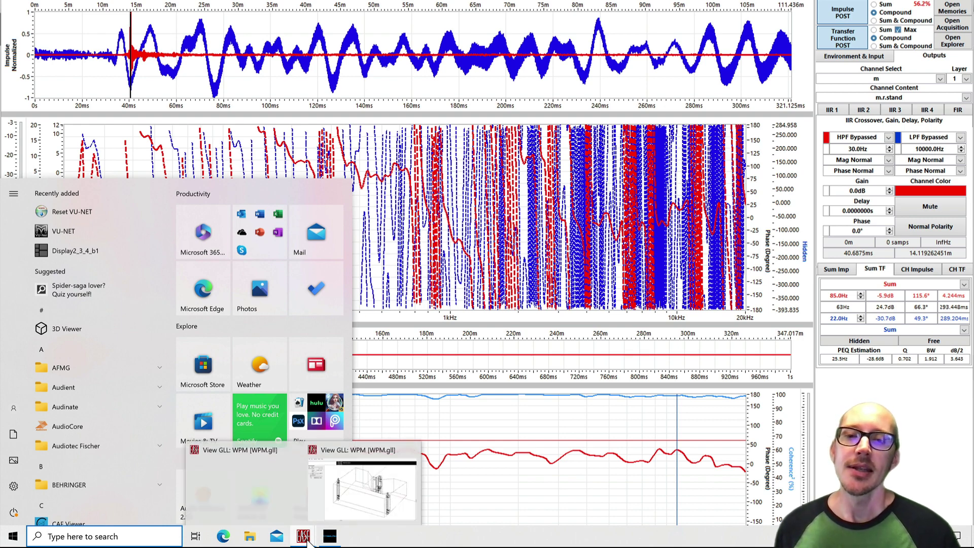
{"action": "left_click", "coordinate": [349, 505]}
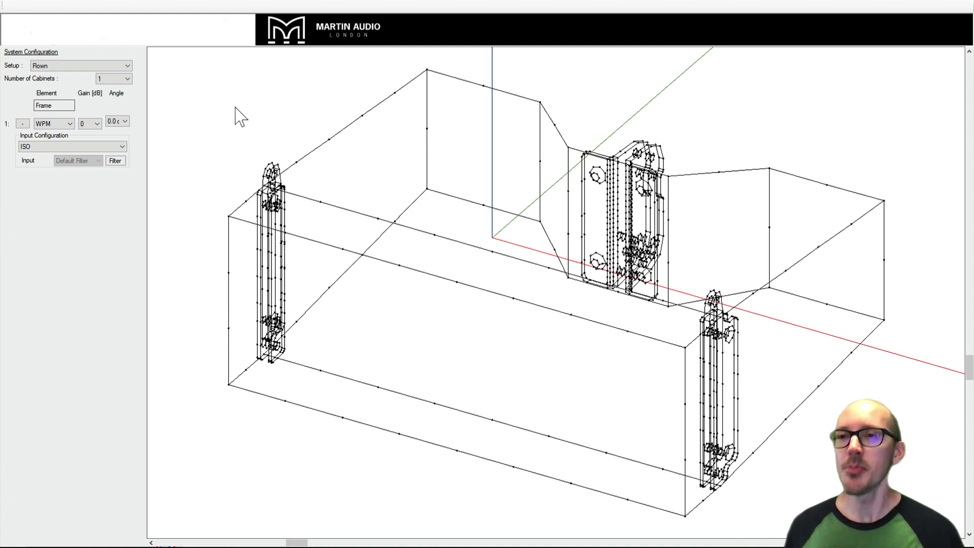
{"action": "key", "text": "ctrl+p"}
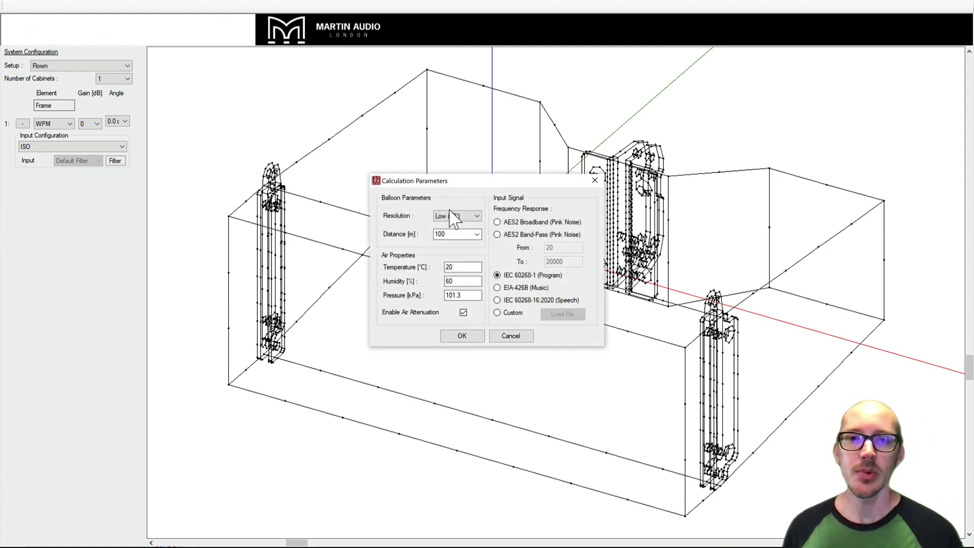
{"action": "left_click", "coordinate": [477, 217]}
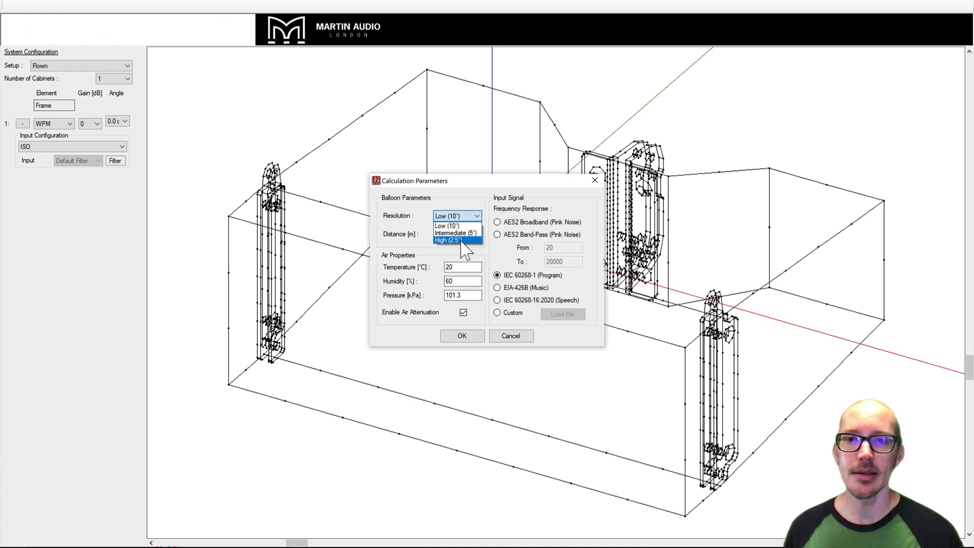
{"action": "left_click", "coordinate": [453, 240]}
{"action": "left_click", "coordinate": [462, 336]}
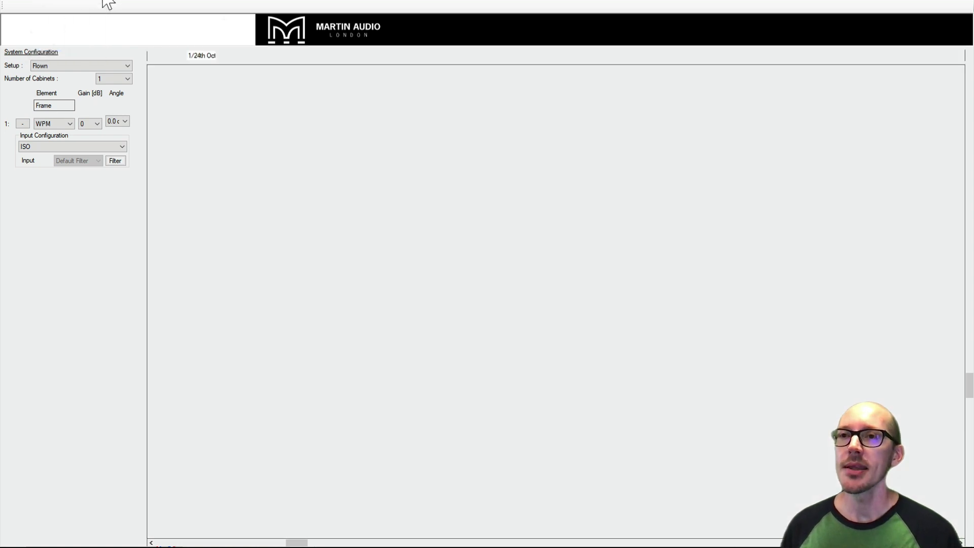
{"action": "left_click", "coordinate": [104, 2]}
{"action": "left_click", "coordinate": [125, 98]}
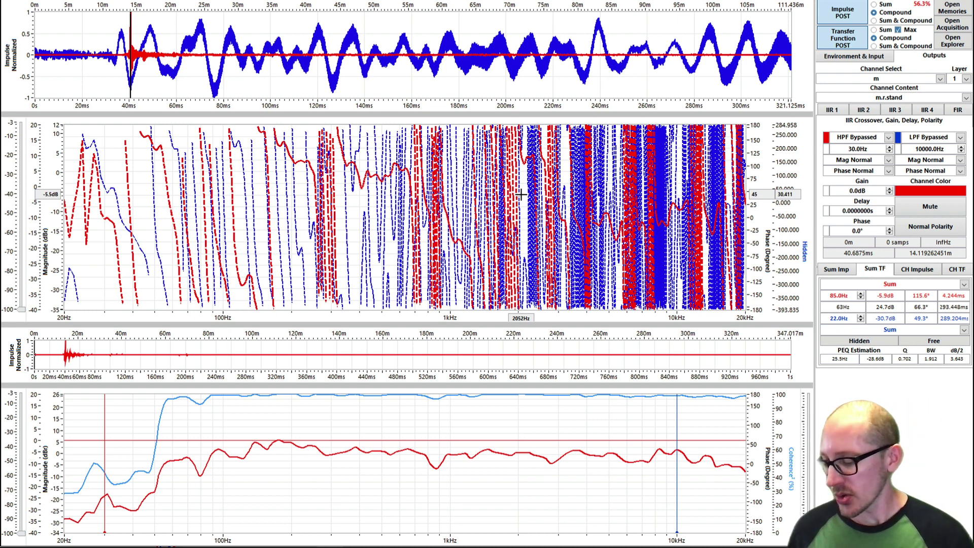
- Select m.r1.near as channel m's content and reference the impulse time to Sum
{"action": "key", "text": "Down"}
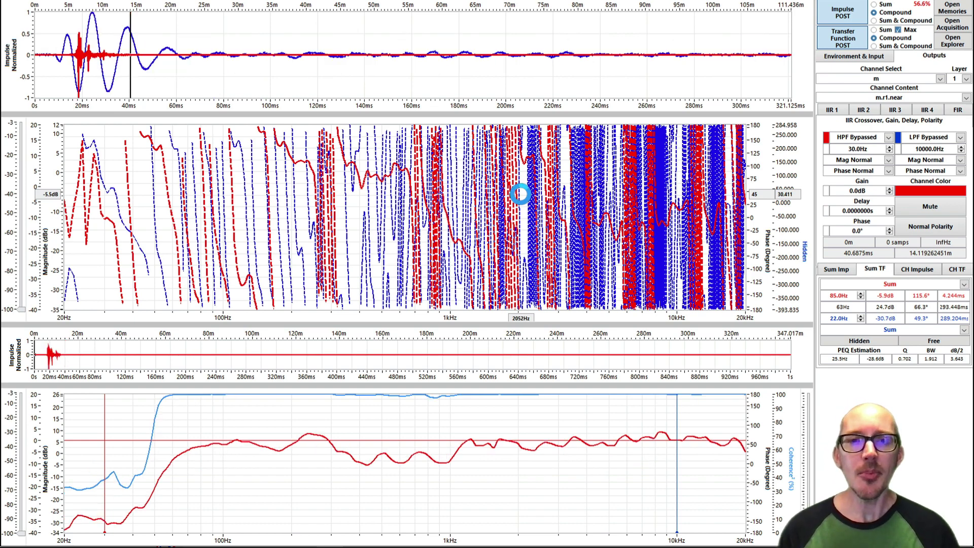
{"action": "right_click", "coordinate": [409, 18]}
{"action": "mouse_move", "coordinate": [510, 37]}
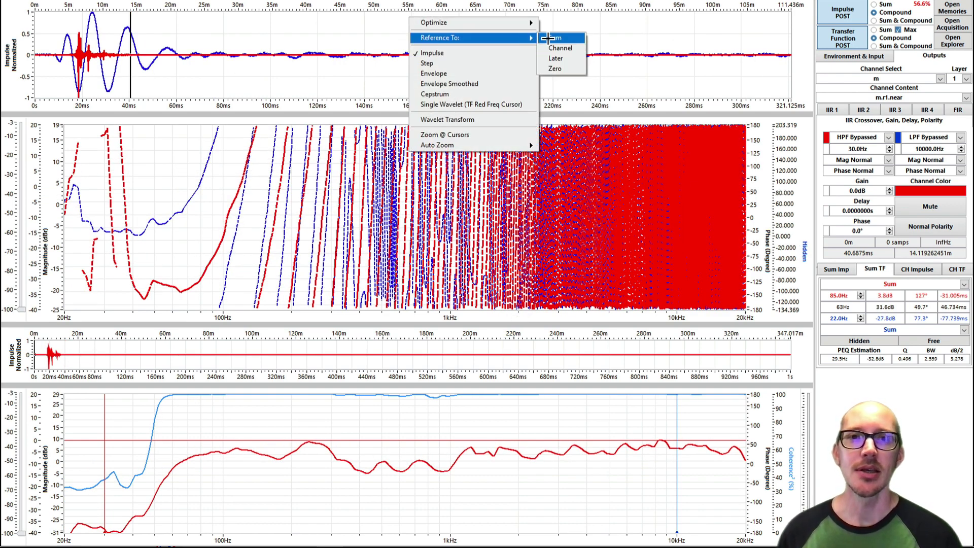
{"action": "left_click", "coordinate": [548, 37]}
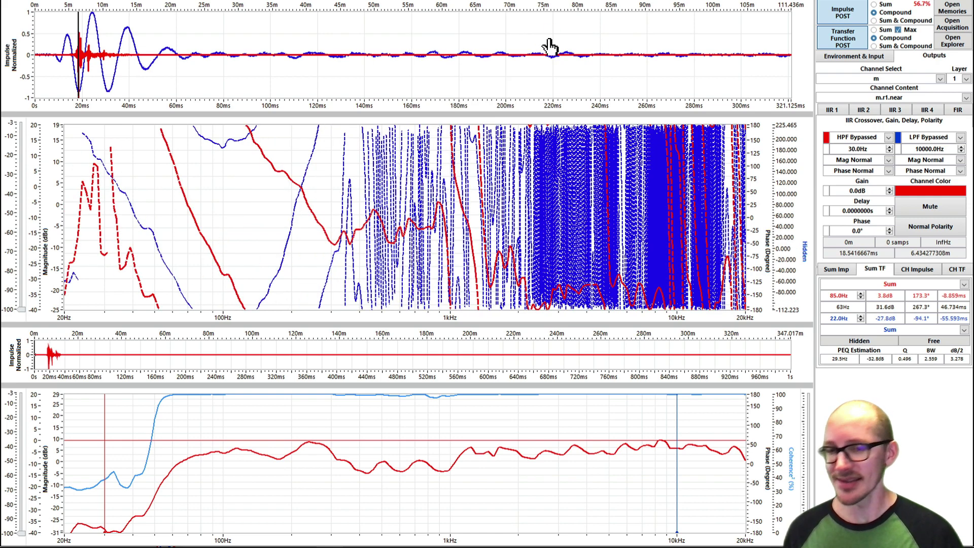
- Switch to Preview and examine the line array's placement in the venue photos IMG_9555, IMG_9546 and IMG_9545
{"action": "key", "text": "super+Tab"}
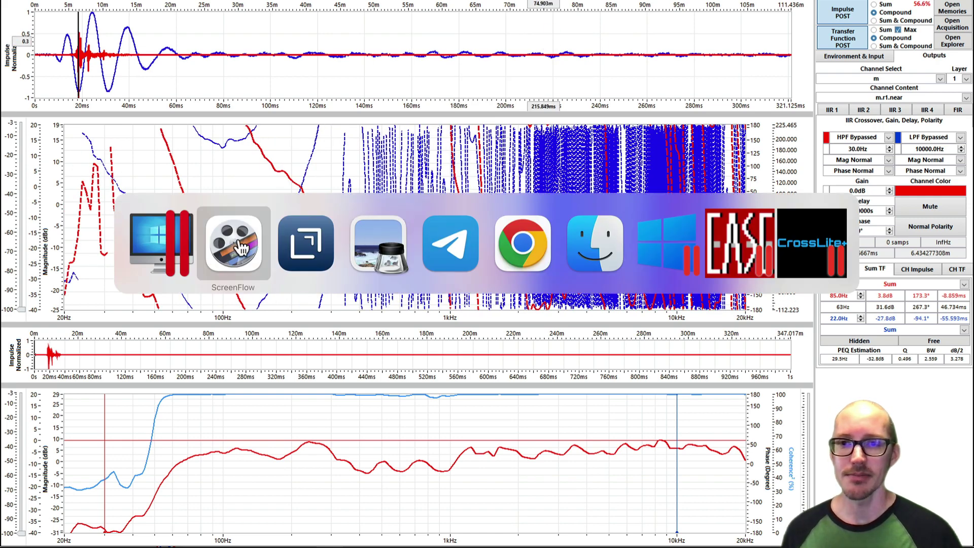
{"action": "left_click", "coordinate": [378, 247]}
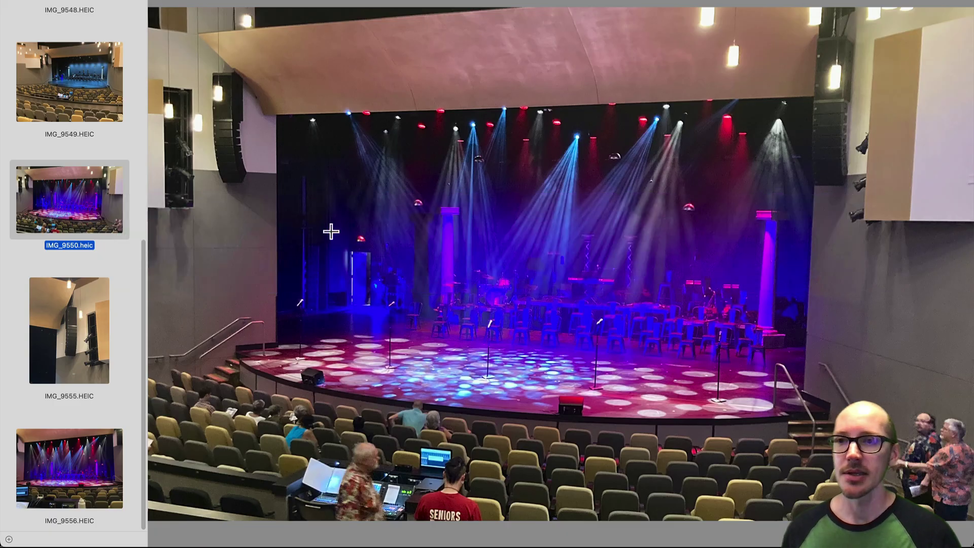
{"action": "scroll", "coordinate": [75, 318], "scroll_direction": "up", "scroll_amount": 1}
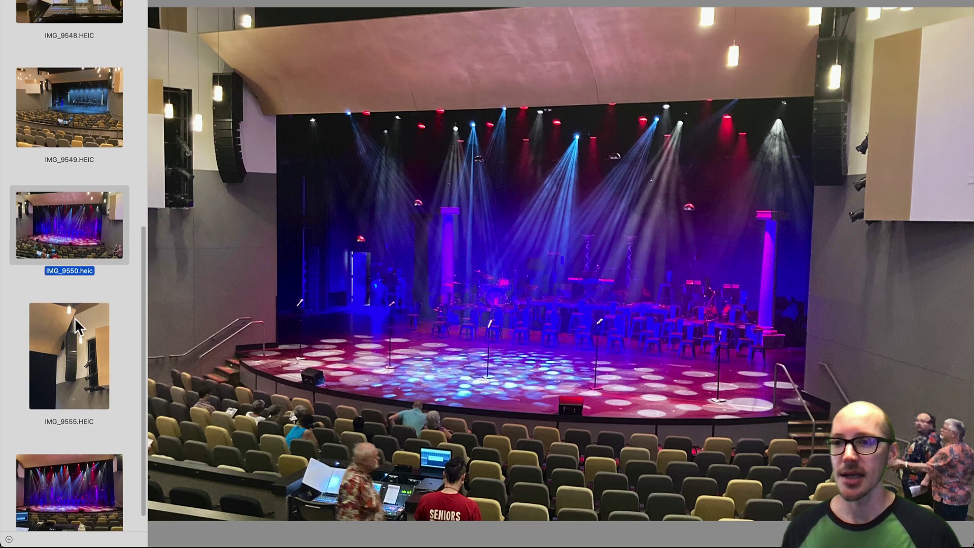
{"action": "left_click", "coordinate": [109, 376]}
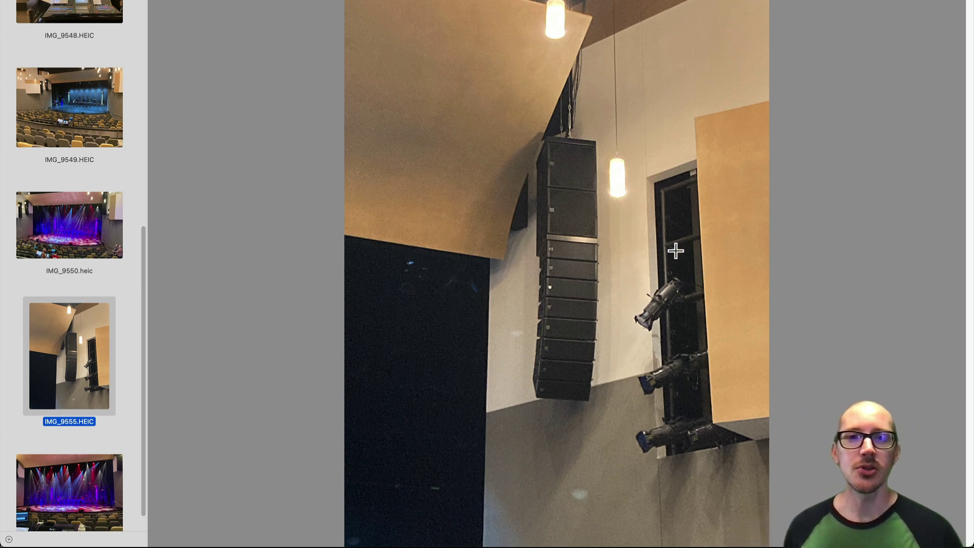
{"action": "scroll", "coordinate": [91, 97], "scroll_direction": "up", "scroll_amount": 5}
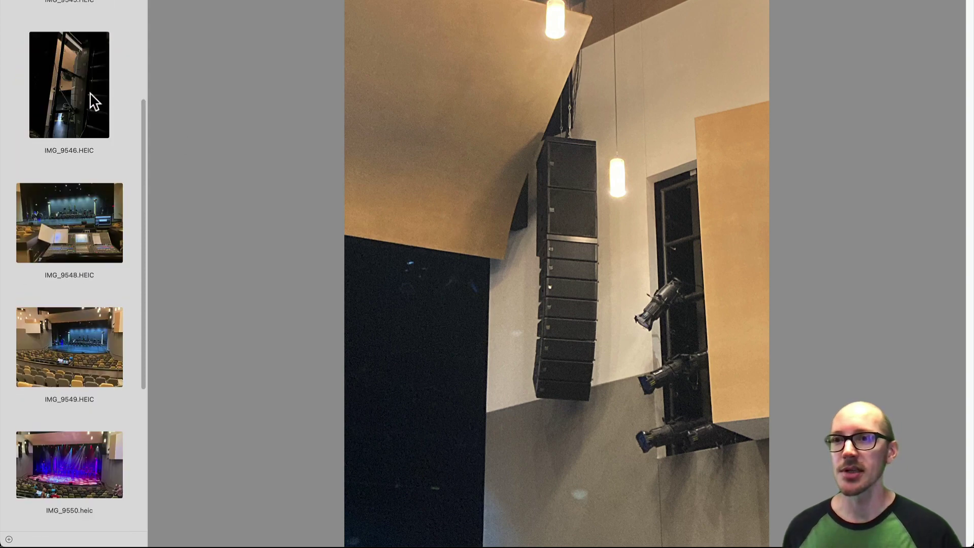
{"action": "left_click", "coordinate": [94, 102]}
{"action": "scroll", "coordinate": [94, 101], "scroll_direction": "up", "scroll_amount": 4}
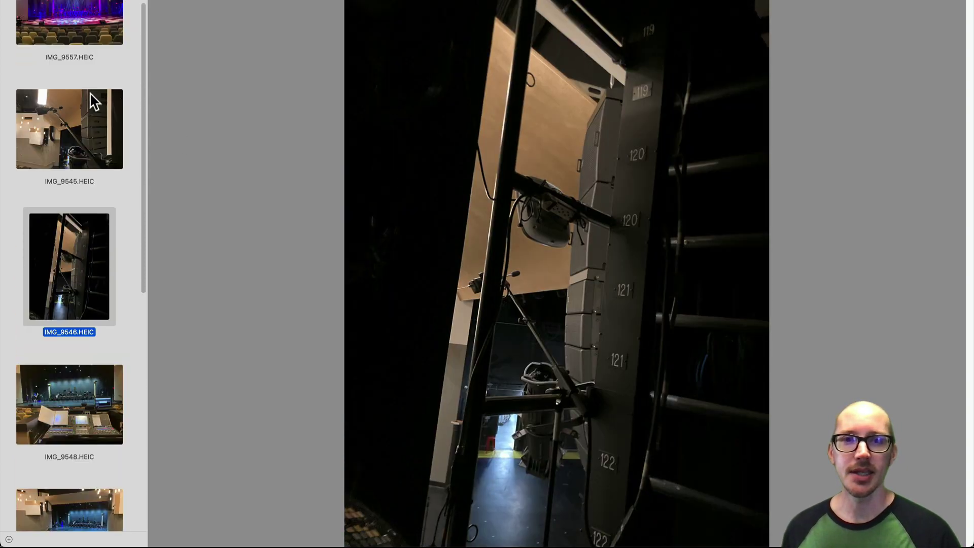
{"action": "left_click", "coordinate": [89, 121]}
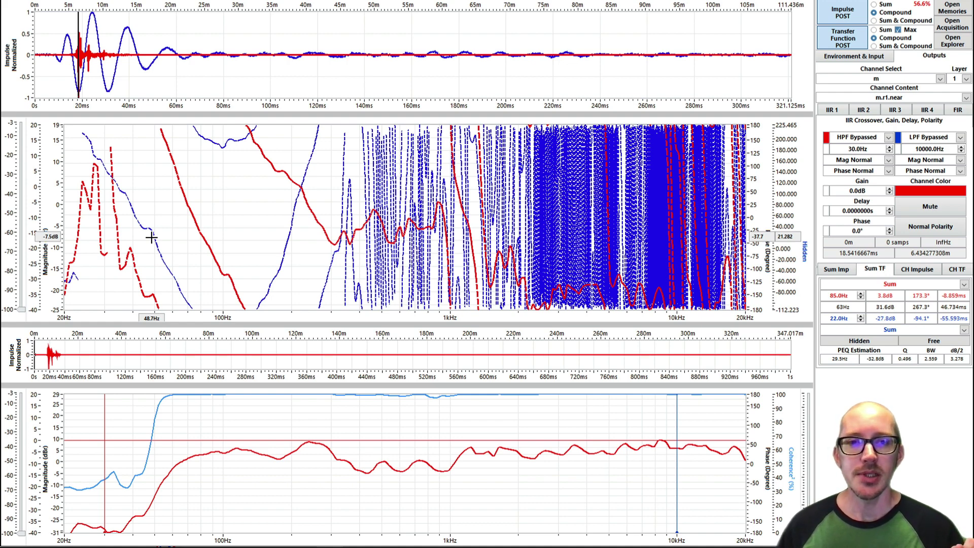
- Display the magnitude of the mGLL channel's WPM data in the upper transfer function graph
{"action": "left_click", "coordinate": [152, 244]}
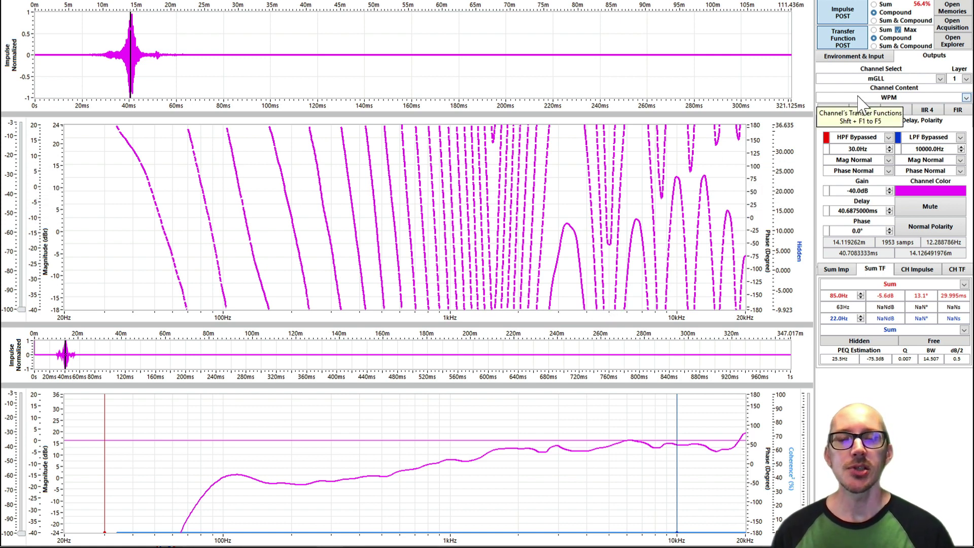
{"action": "right_click", "coordinate": [382, 185]}
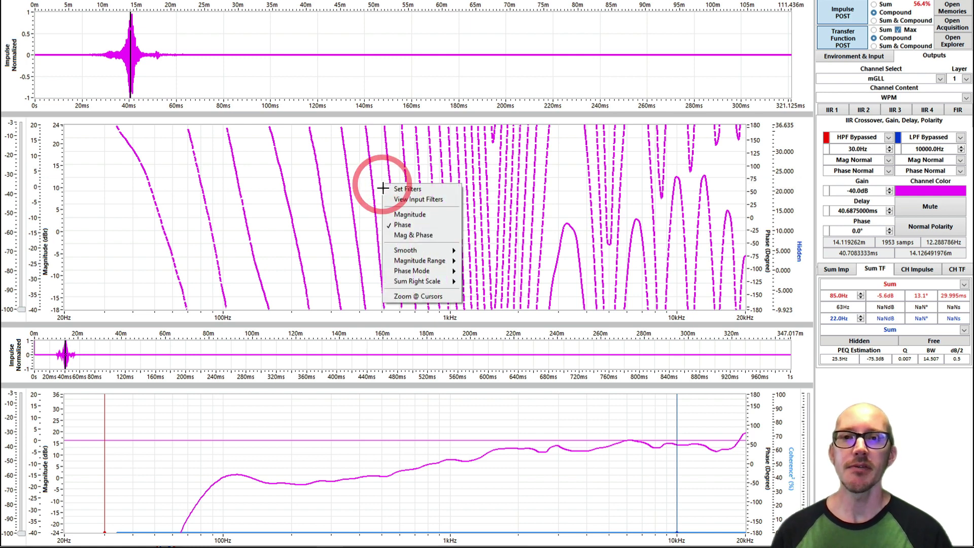
{"action": "left_click", "coordinate": [405, 215]}
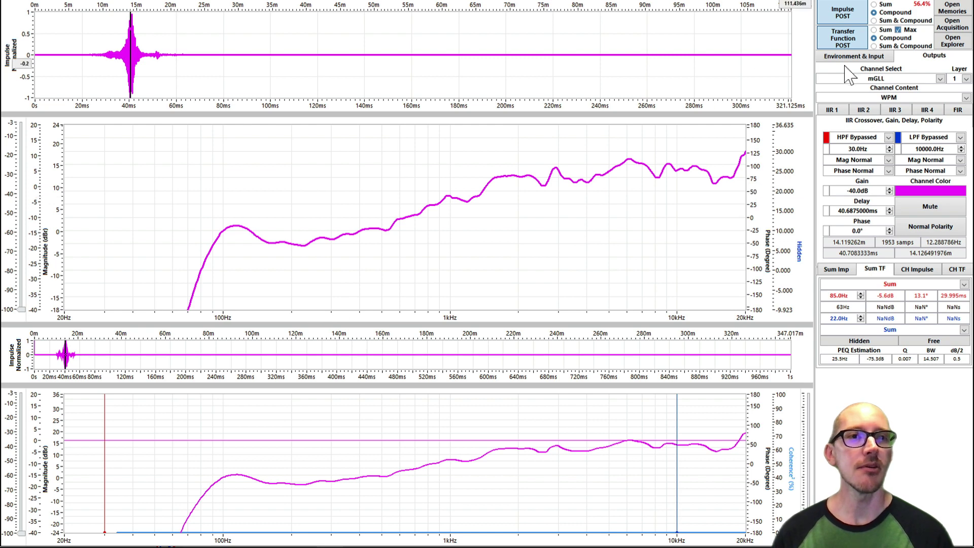
- Select wpm.minPhase as the mGLL channel's content and show phase in the upper transfer function graph
{"action": "right_click", "coordinate": [872, 95]}
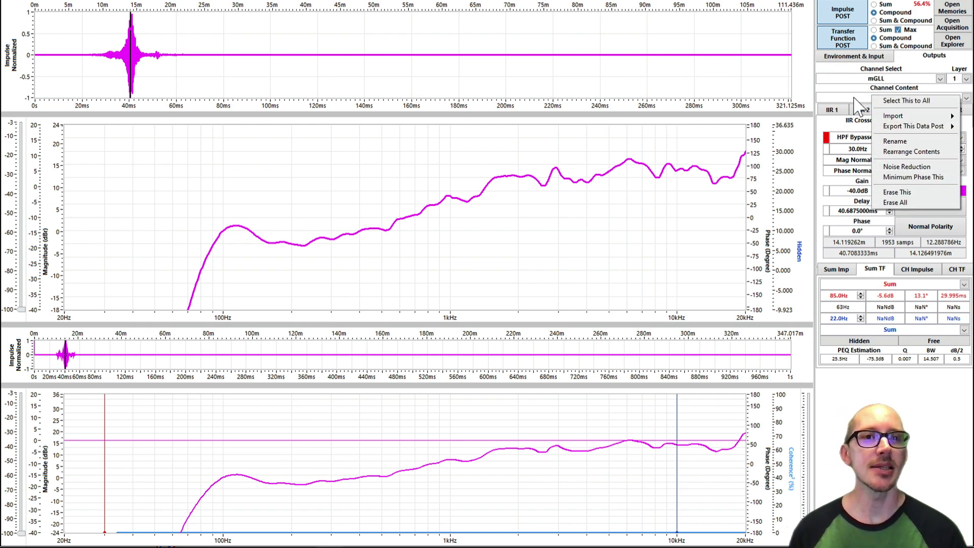
{"action": "left_click", "coordinate": [856, 104]}
{"action": "left_click", "coordinate": [858, 99]}
{"action": "left_click", "coordinate": [791, 117]}
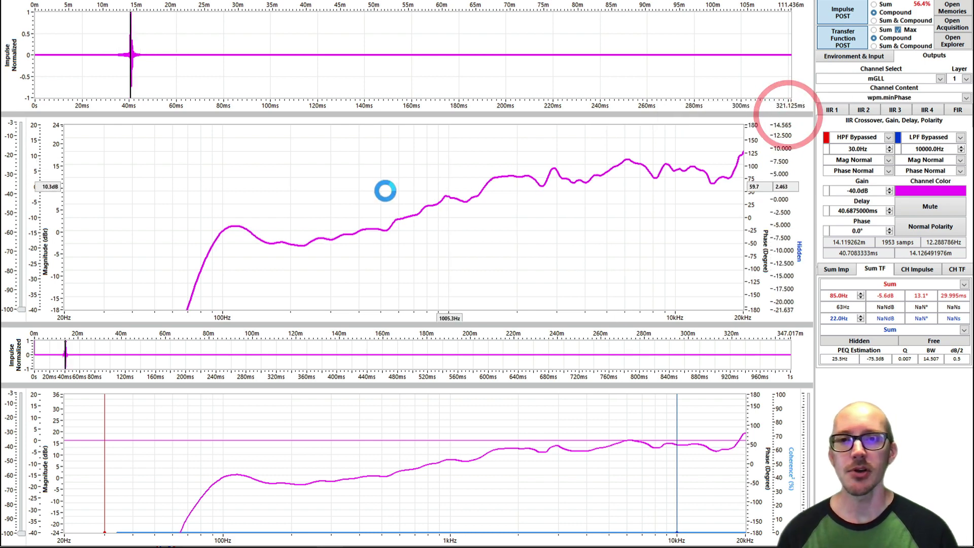
{"action": "right_click", "coordinate": [368, 190]}
{"action": "left_click", "coordinate": [396, 234]}
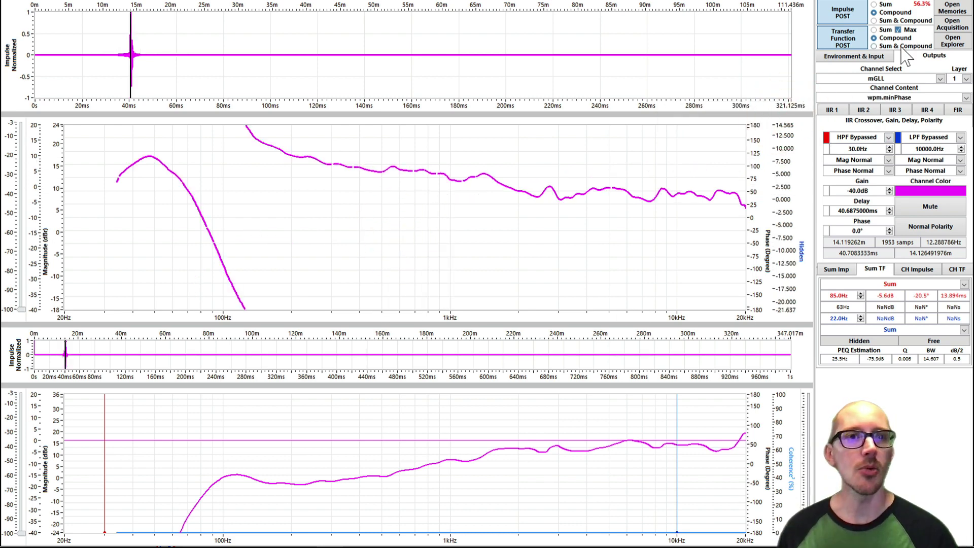
- Compare the WPM content of channel mGLL with wpm.minPhase, leaving wpm.minPhase selected
{"action": "left_click", "coordinate": [888, 95]}
{"action": "key", "text": "Up"}
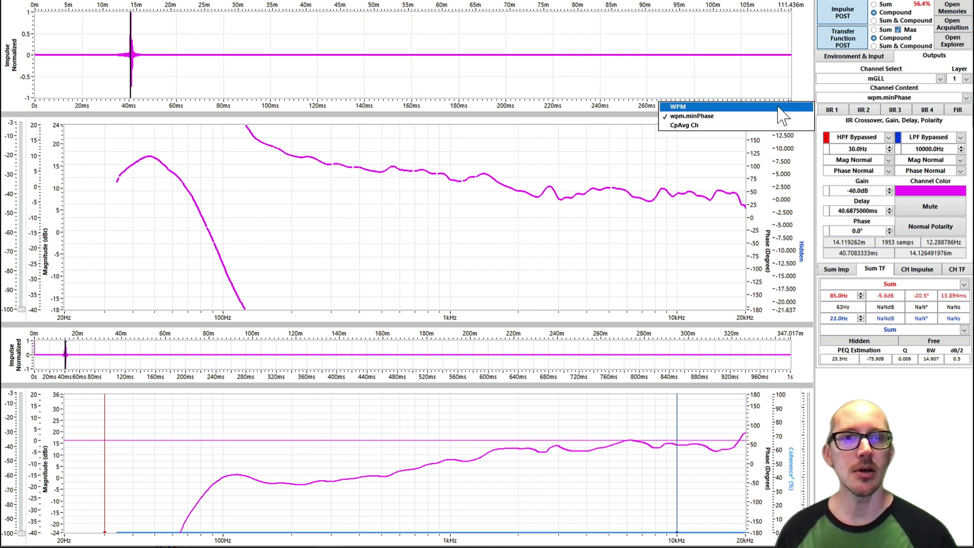
{"action": "left_click", "coordinate": [898, 90]}
{"action": "left_click", "coordinate": [893, 97]}
{"action": "left_click", "coordinate": [765, 115]}
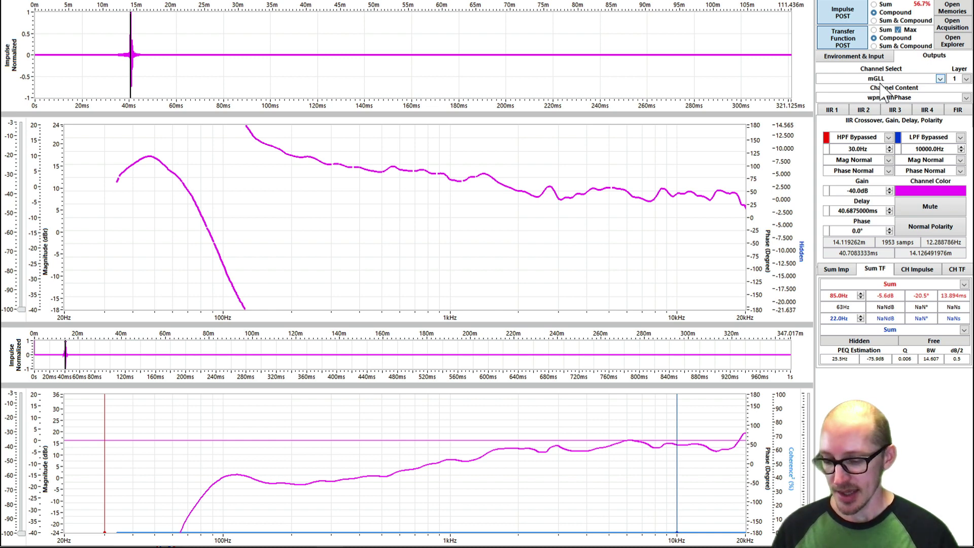
- Unmute the sGLL channel and bypass its low-pass filter
{"action": "scroll", "coordinate": [882, 81], "scroll_direction": "down", "scroll_amount": 1}
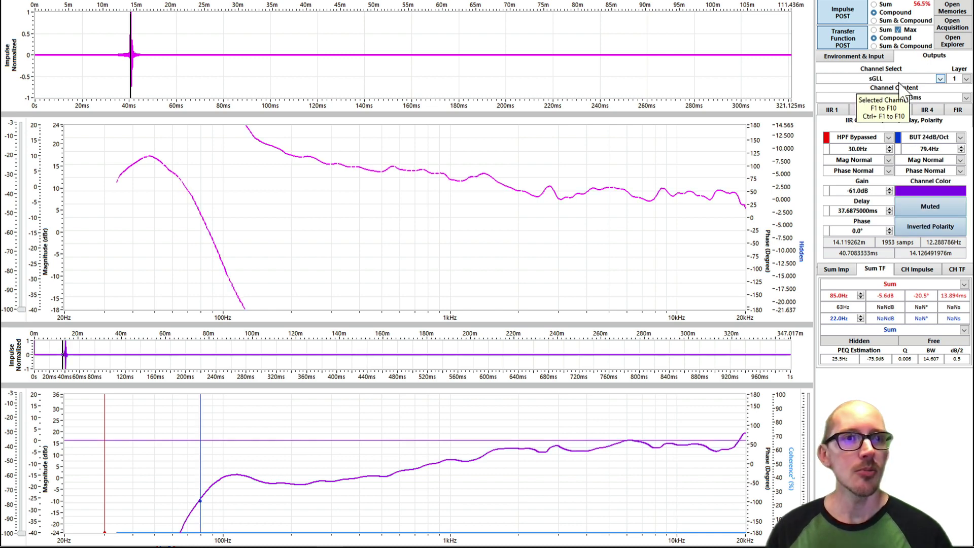
{"action": "left_click", "coordinate": [934, 207]}
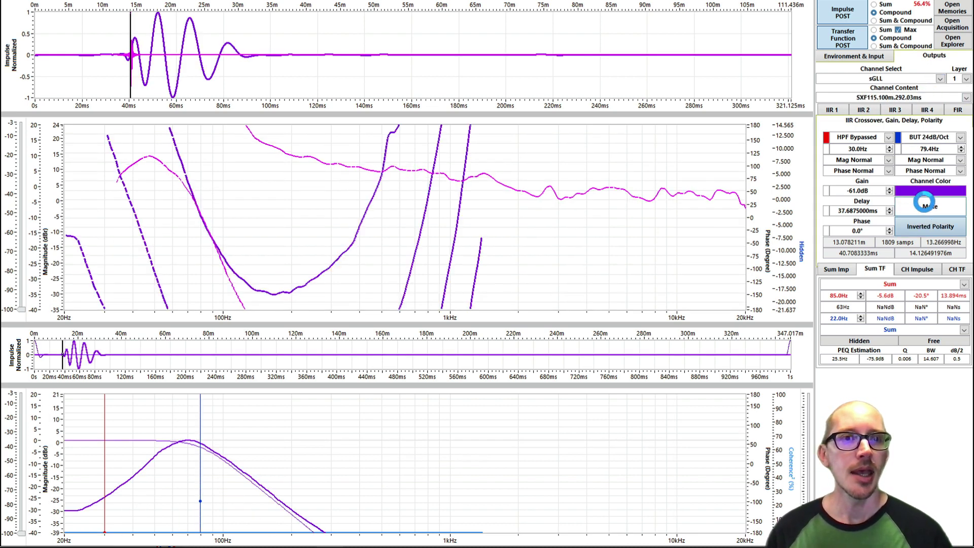
{"action": "left_click", "coordinate": [862, 143]}
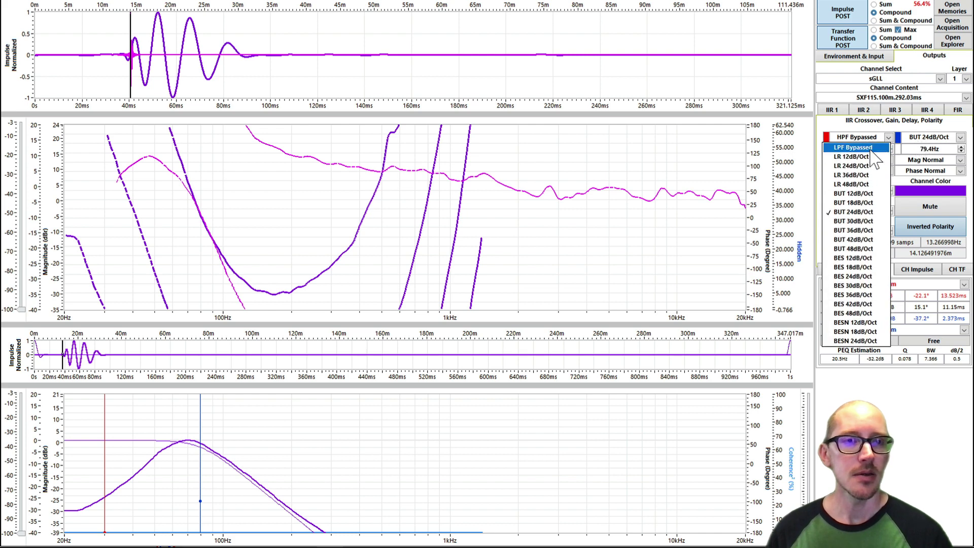
{"action": "left_click", "coordinate": [871, 149]}
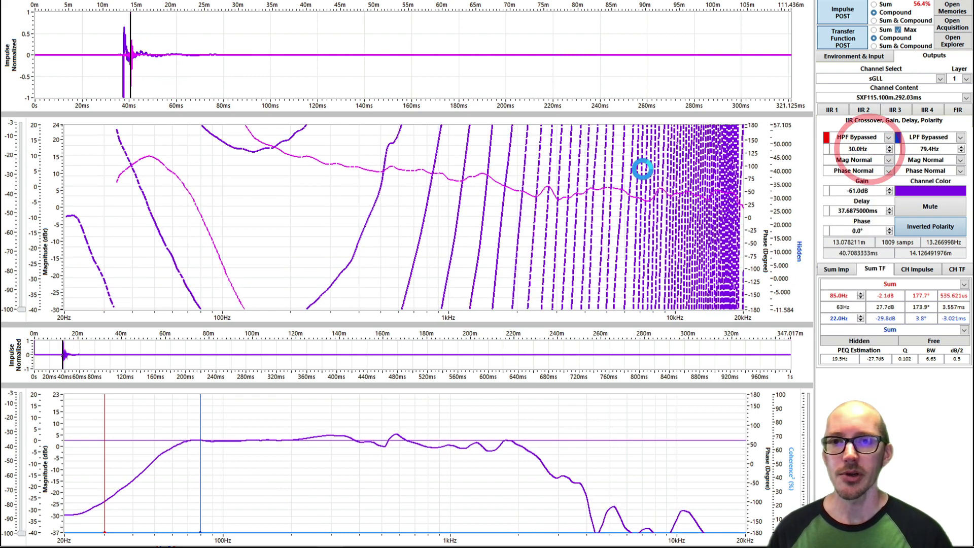
- Show magnitude in the upper transfer function graph and set the sGLL channel's low-pass filter to BUT 24dB/Oct
{"action": "right_click", "coordinate": [406, 212]}
{"action": "left_click", "coordinate": [434, 241]}
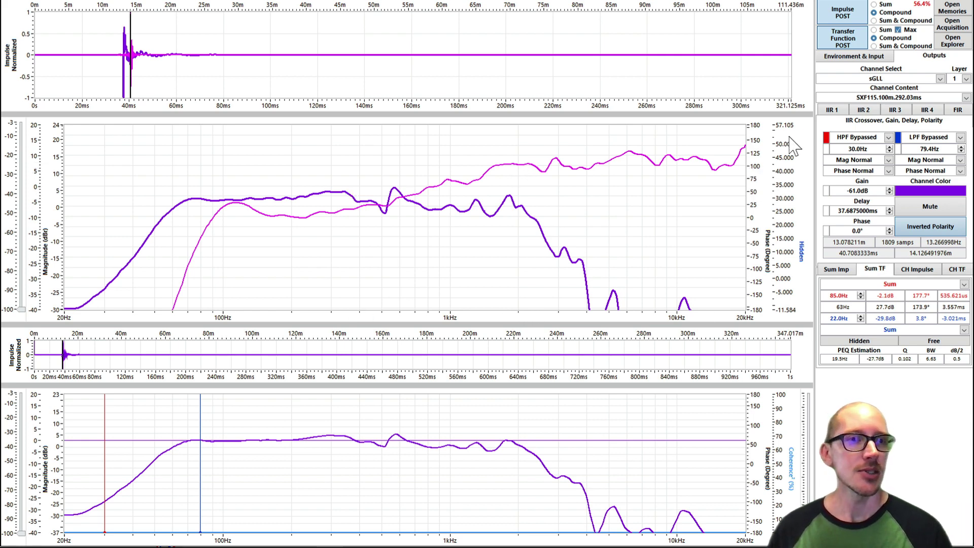
{"action": "left_click", "coordinate": [961, 137]}
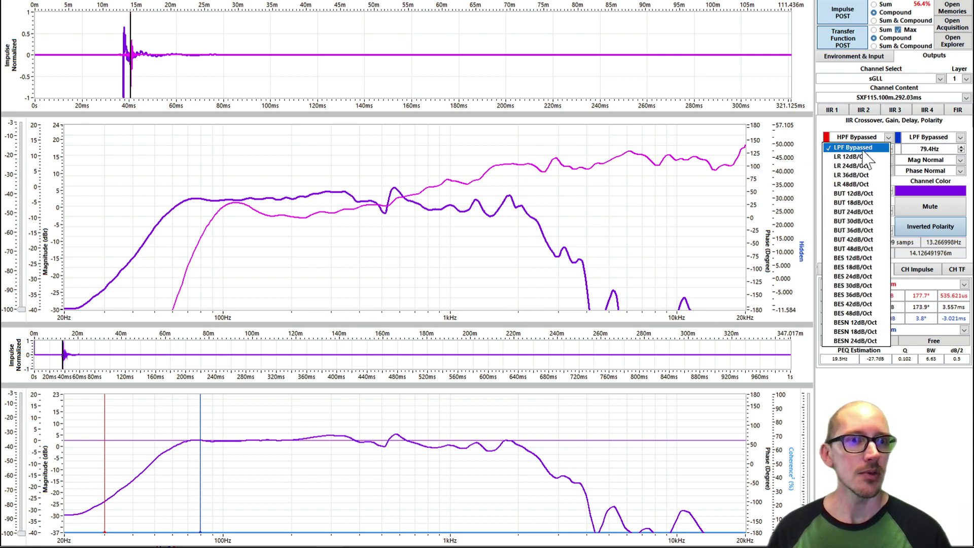
{"action": "left_click", "coordinate": [866, 212]}
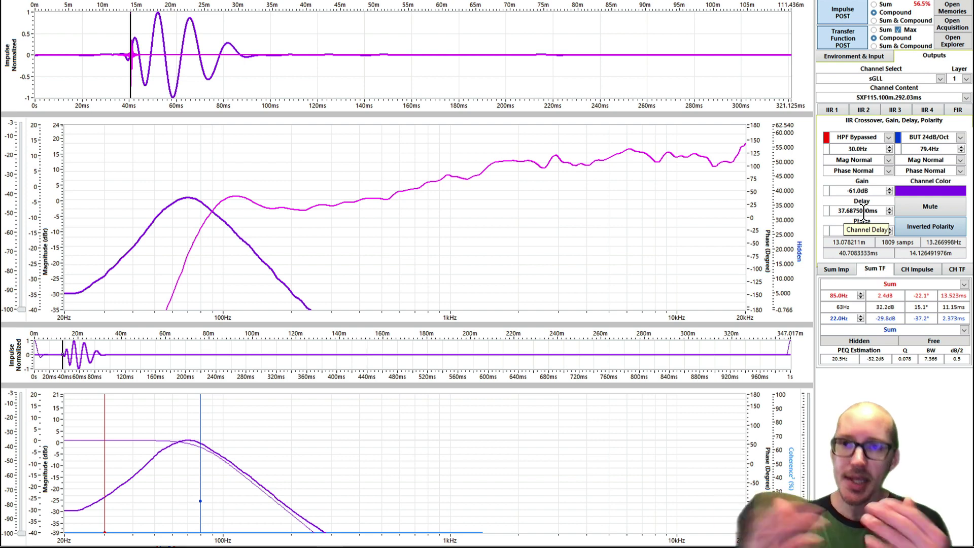
- Show phase in the upper transfer function graph to compare the filtered sGLL trace with mGLL
{"action": "right_click", "coordinate": [348, 231]}
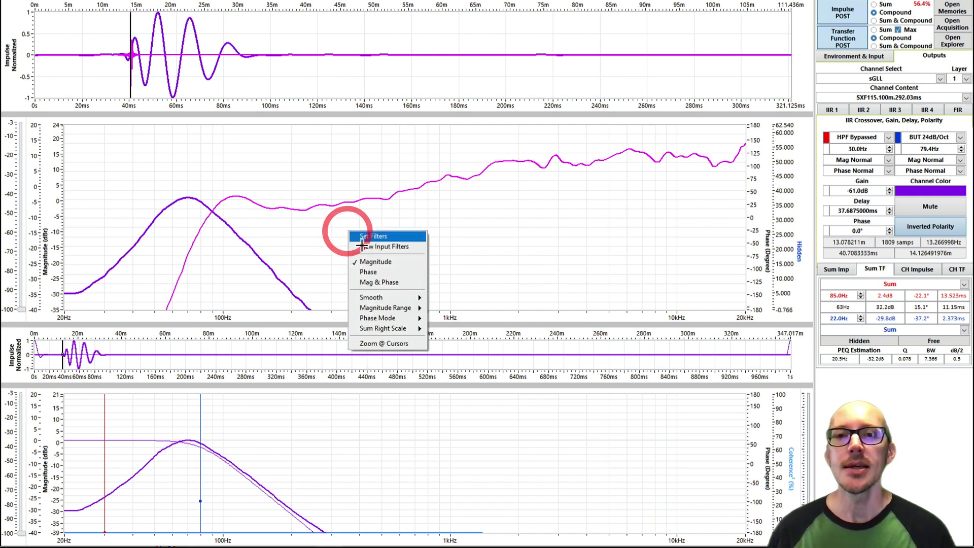
{"action": "left_click", "coordinate": [372, 273]}
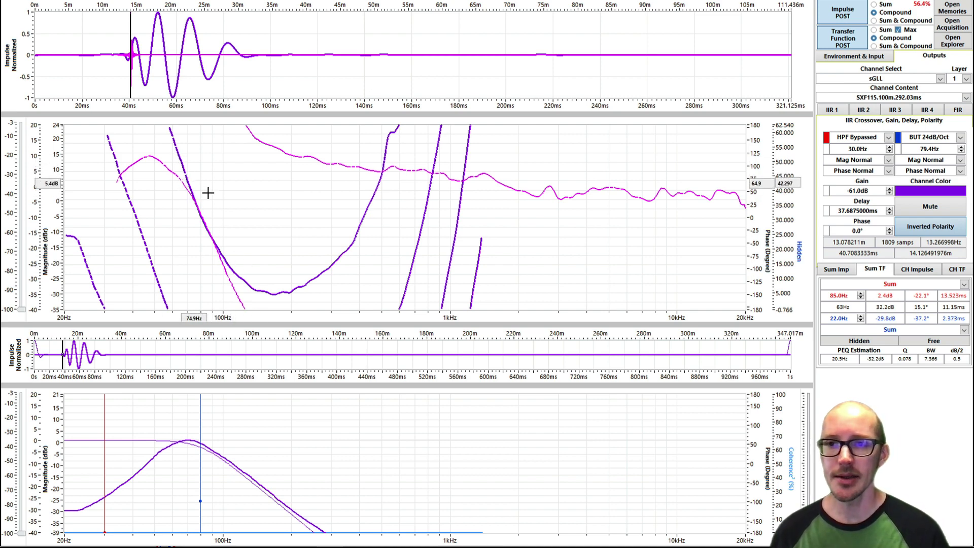
{"action": "right_click", "coordinate": [233, 201]}
{"action": "key", "text": "Escape"}
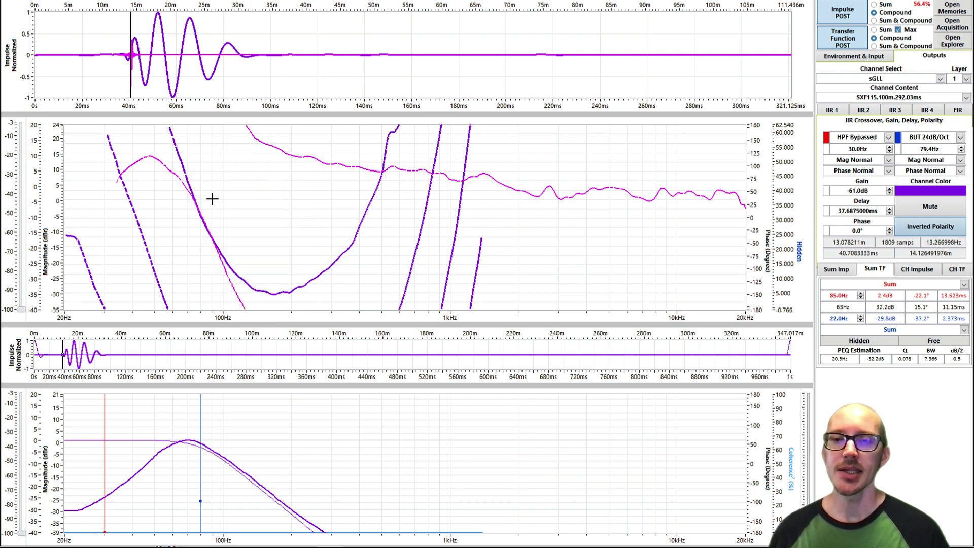
- Unmute the measured channels m (m.r.stand) and s (s.r.stand)
{"action": "left_click", "coordinate": [209, 232]}
{"action": "left_click", "coordinate": [923, 202]}
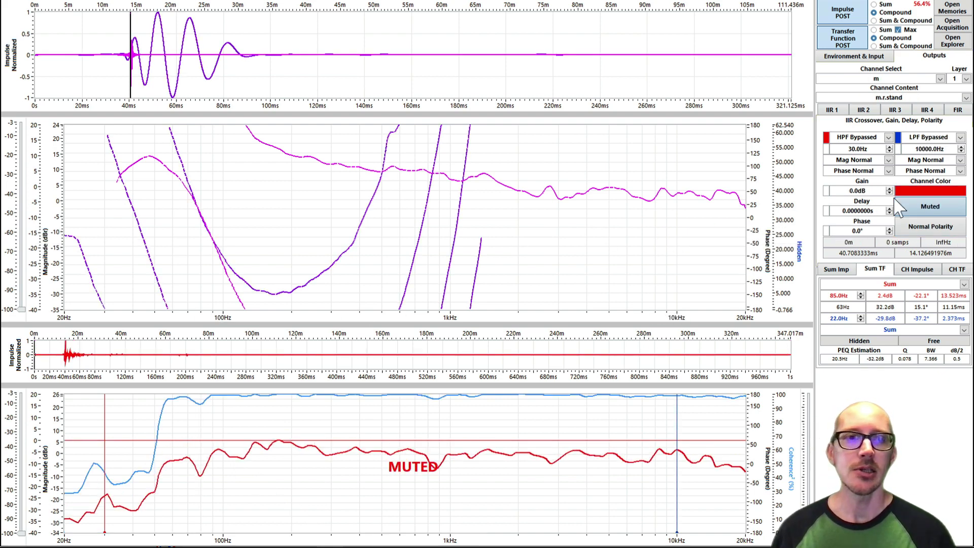
{"action": "left_click", "coordinate": [923, 202]}
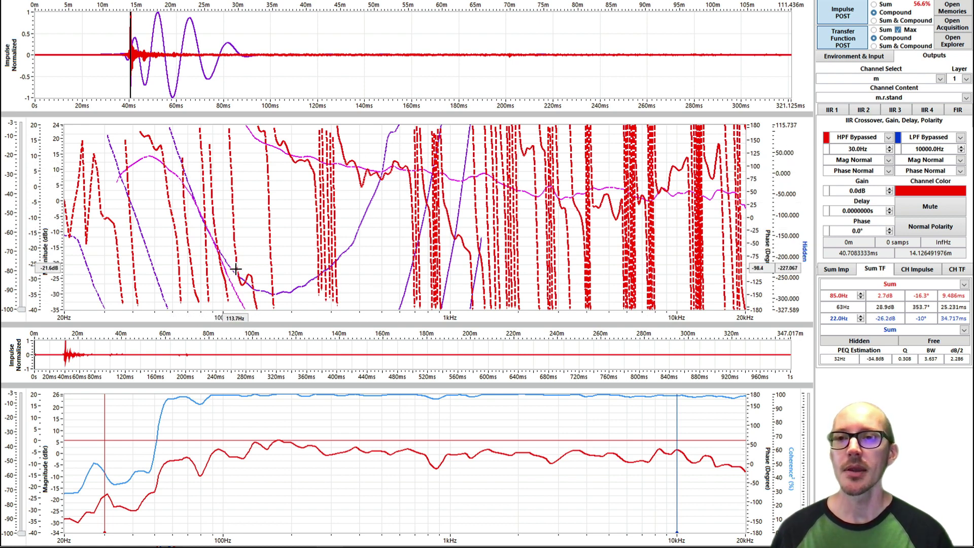
{"action": "key", "text": "Down"}
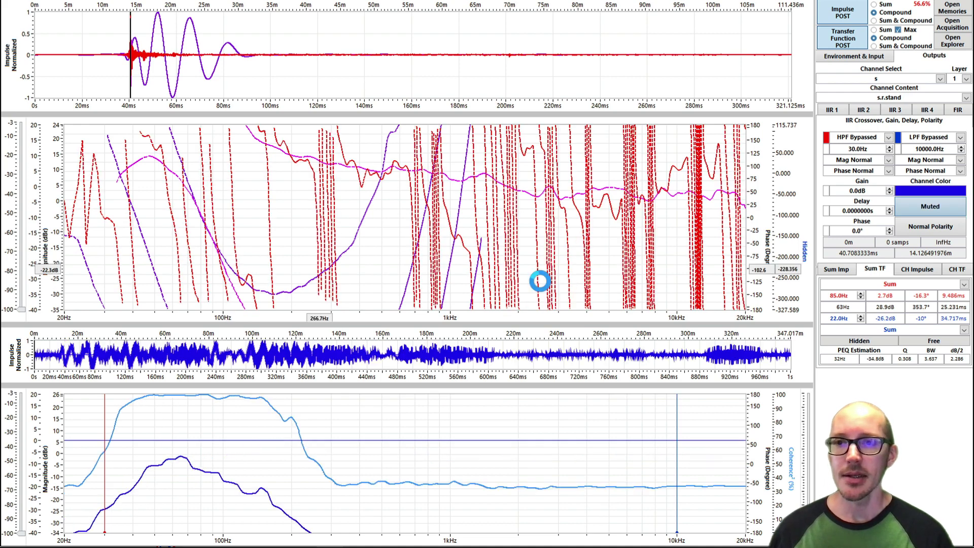
{"action": "left_click", "coordinate": [939, 207]}
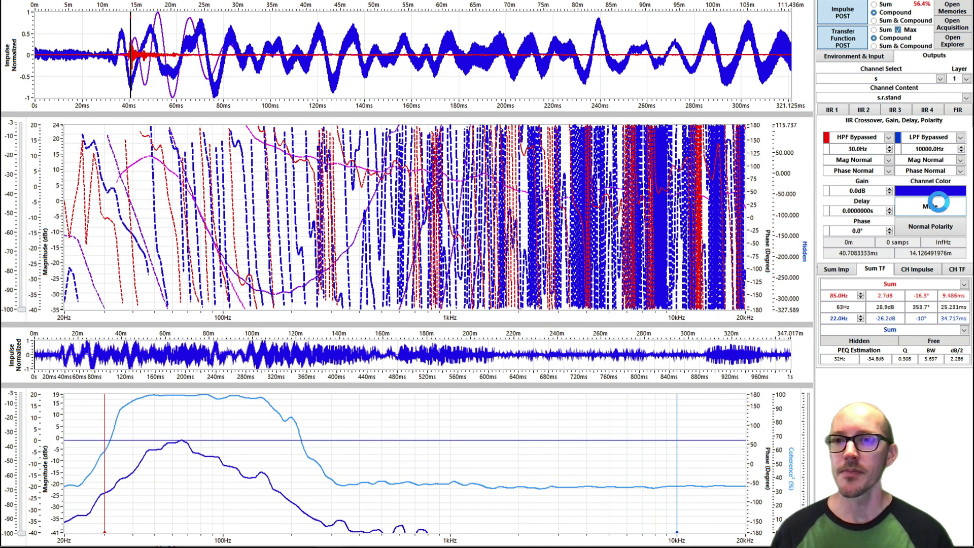
- Mute the mGLL, sGLL and s channels so that only the measured m channel is shown
{"action": "left_click", "coordinate": [169, 192]}
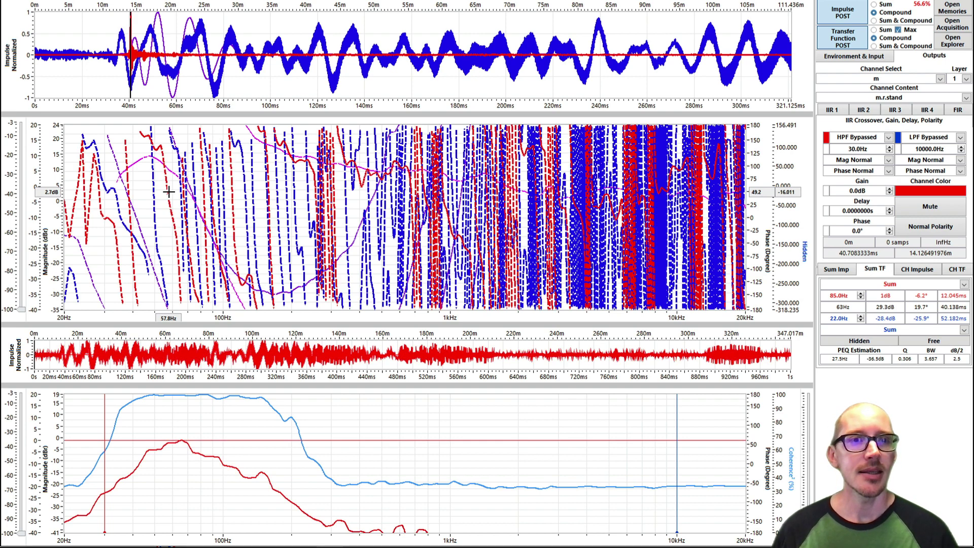
{"action": "left_click", "coordinate": [169, 193]}
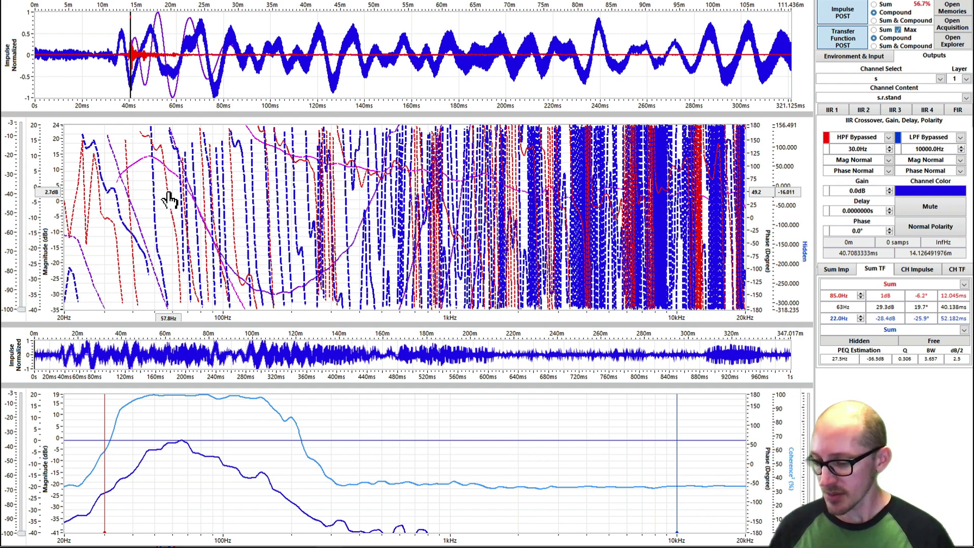
{"action": "left_click", "coordinate": [182, 183]}
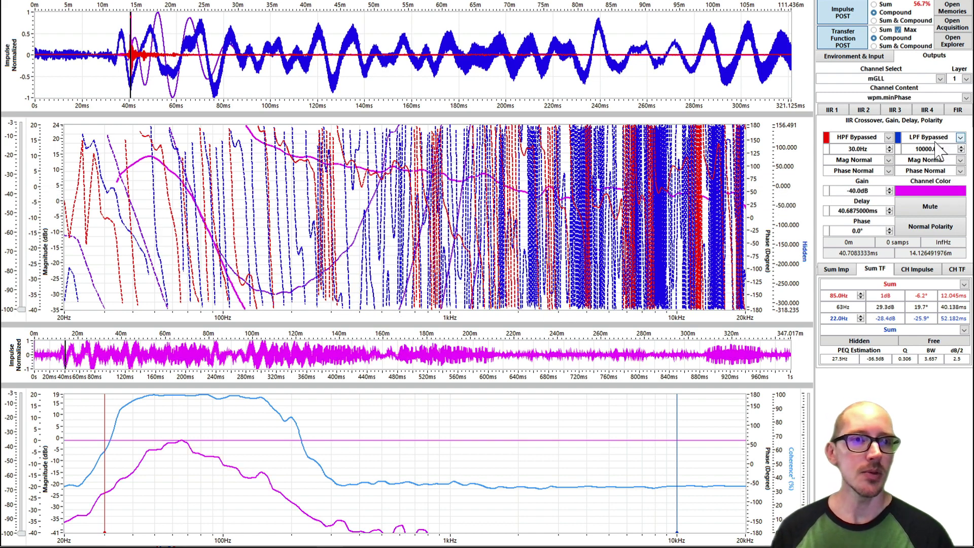
{"action": "left_click", "coordinate": [939, 206]}
{"action": "left_click", "coordinate": [938, 207]}
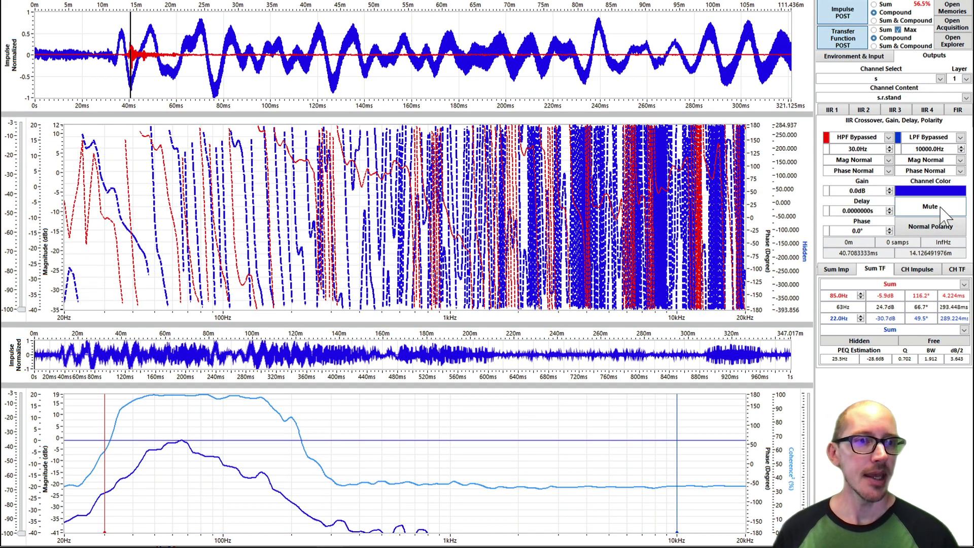
{"action": "left_click", "coordinate": [540, 196]}
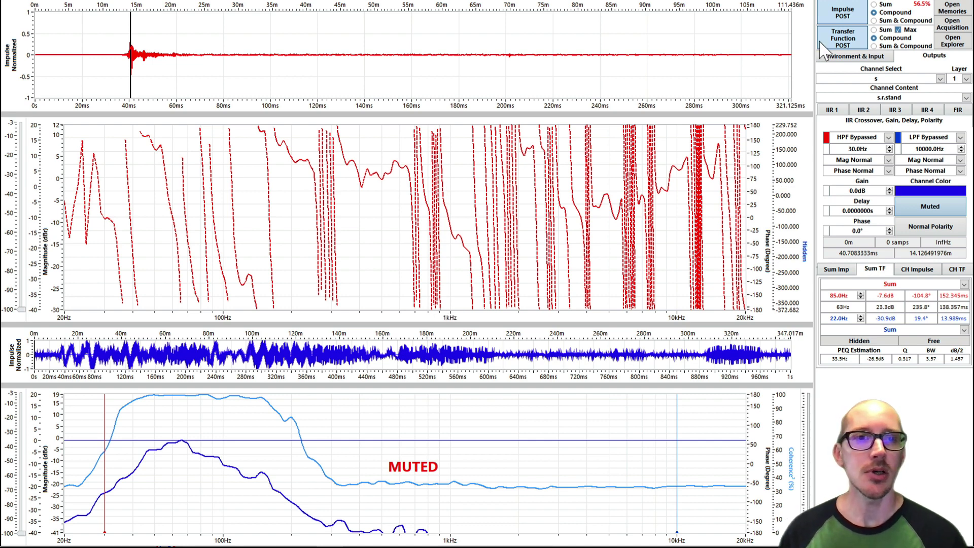
- Unmute the mNR channel holding m.r.stand NR1 and change its channel color to orange
{"action": "scroll", "coordinate": [862, 102], "scroll_direction": "down", "scroll_amount": 2}
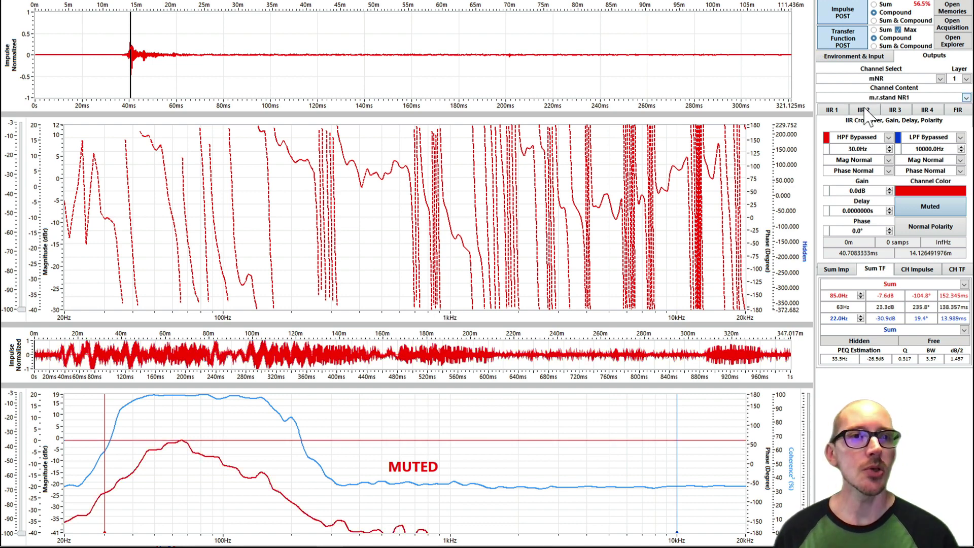
{"action": "left_click", "coordinate": [928, 207]}
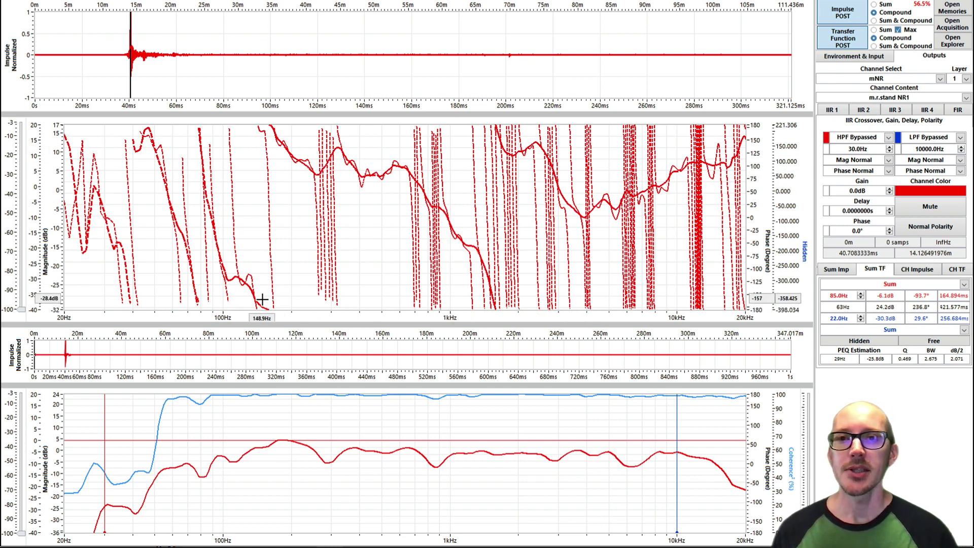
{"action": "left_click", "coordinate": [934, 192]}
{"action": "mouse_move", "coordinate": [761, 233]}
{"action": "left_mouse_down"}
{"action": "mouse_move", "coordinate": [776, 233]}
{"action": "mouse_move", "coordinate": [743, 234]}
{"action": "left_mouse_up"}
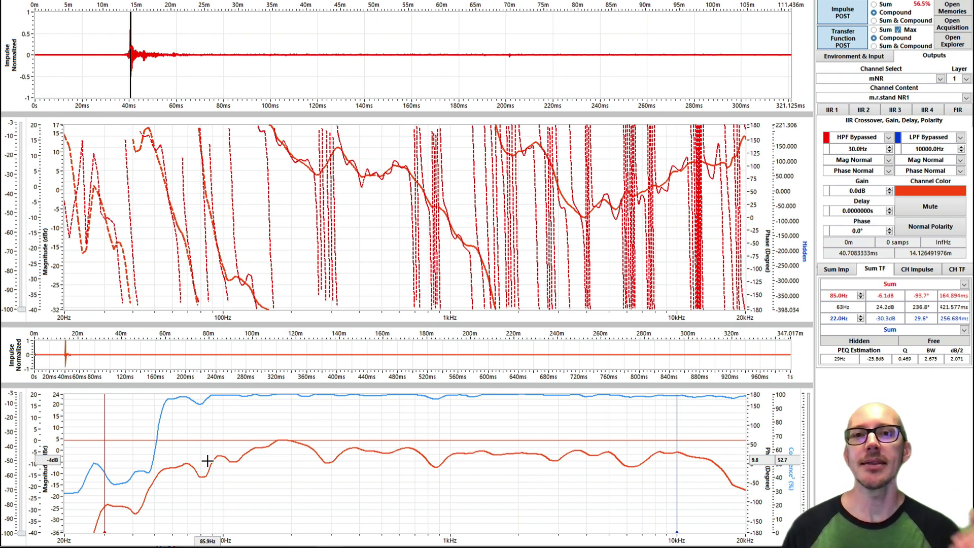
{"action": "left_click", "coordinate": [493, 200]}
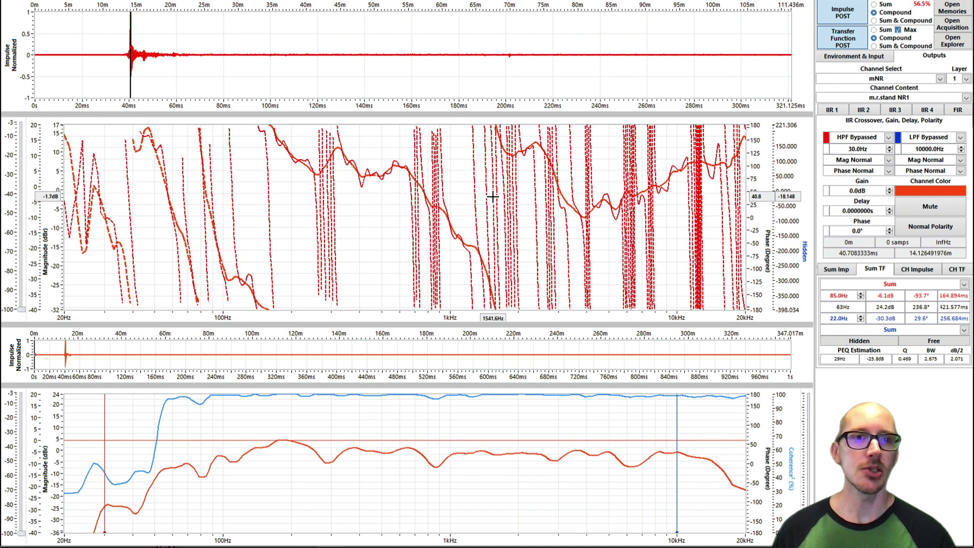
- Mute the mNR channel and set channel m's content to m.r.grnd
{"action": "left_click", "coordinate": [948, 206]}
{"action": "left_click", "coordinate": [948, 205]}
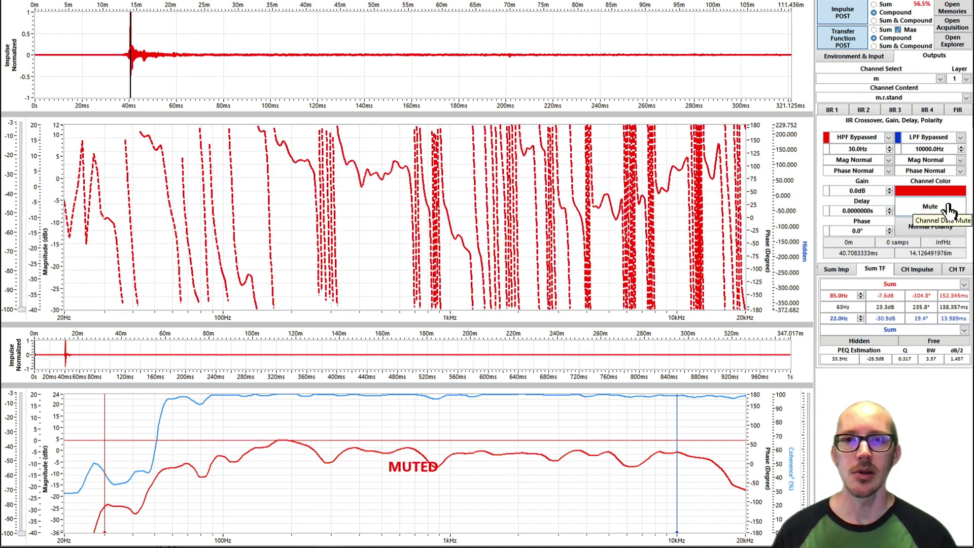
{"action": "left_click", "coordinate": [889, 98]}
{"action": "left_click", "coordinate": [738, 116]}
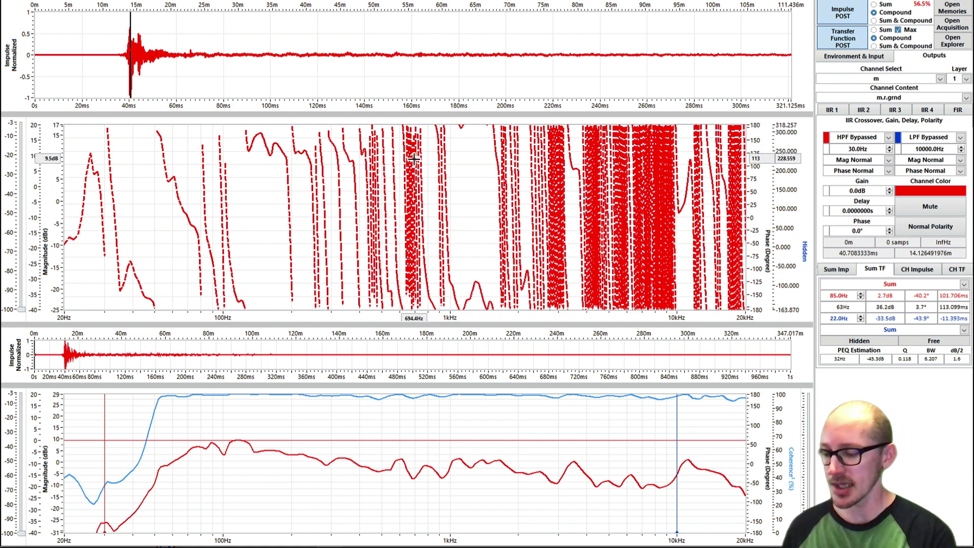
- Compare m.r.stand with m.r.grnd on channel m, keep m.r.grnd, and unmute the s channel holding s.r.grnd
{"action": "key", "text": "Down"}
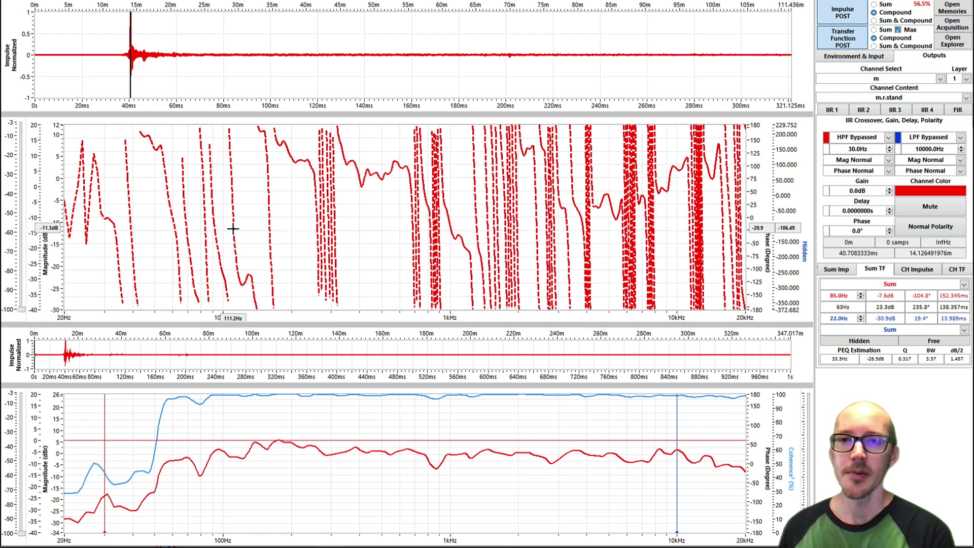
{"action": "key", "text": "Down"}
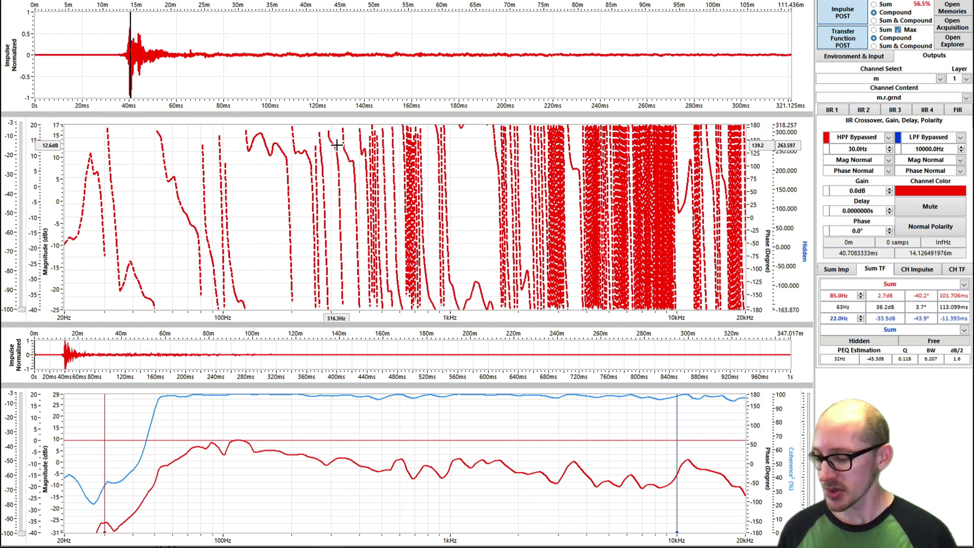
{"action": "key", "text": "Down"}
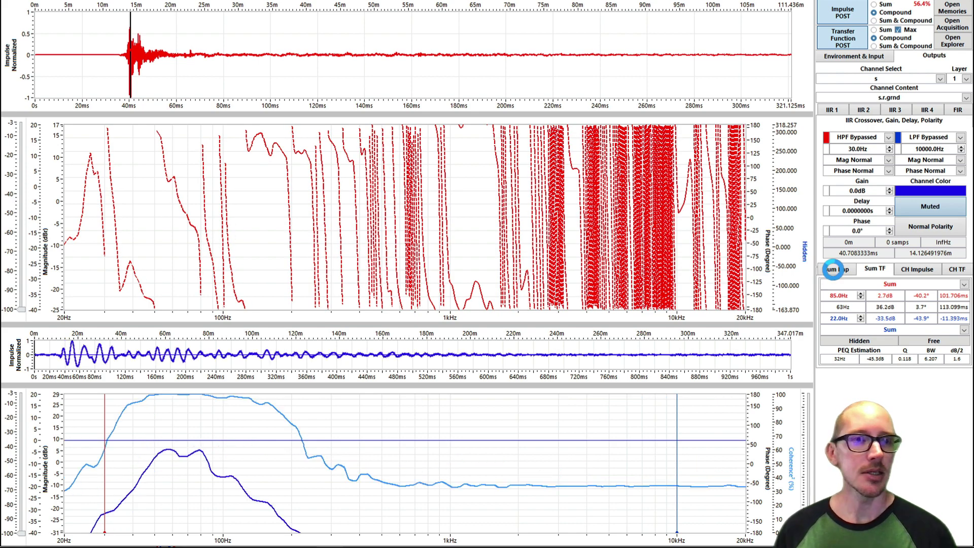
{"action": "left_click", "coordinate": [931, 208]}
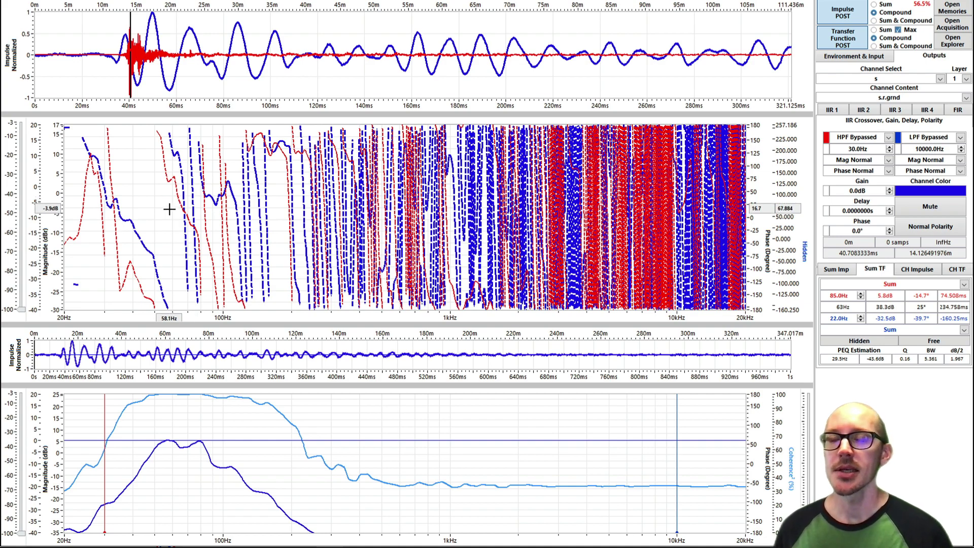
- Switch to the SNR checklist note, tick off Location and NR, and return to the alignment software
{"action": "key", "text": "super+Tab"}
{"action": "key", "text": "super+Tab"}
{"action": "key", "text": "super+Tab"}
{"action": "key", "text": "super+Tab"}
{"action": "key", "text": "super+Tab"}
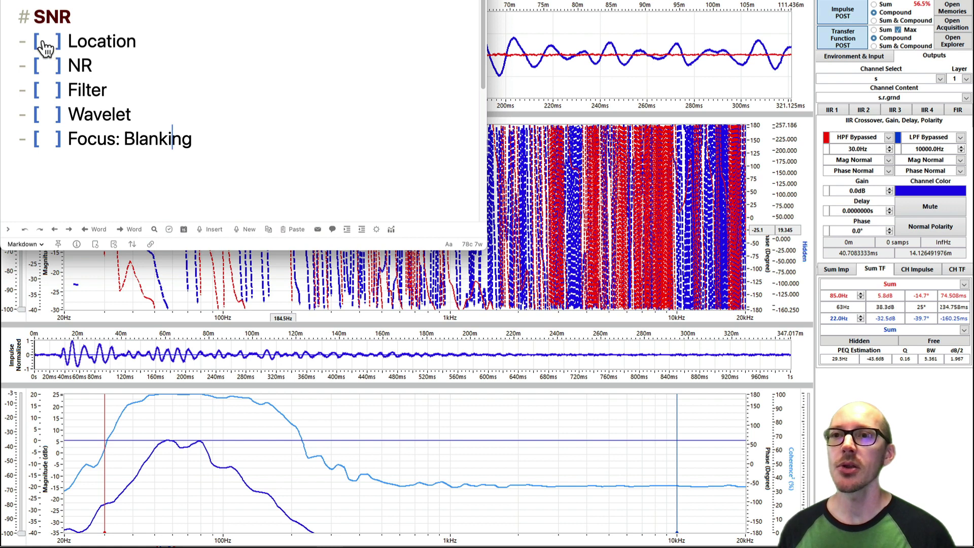
{"action": "left_click", "coordinate": [48, 66]}
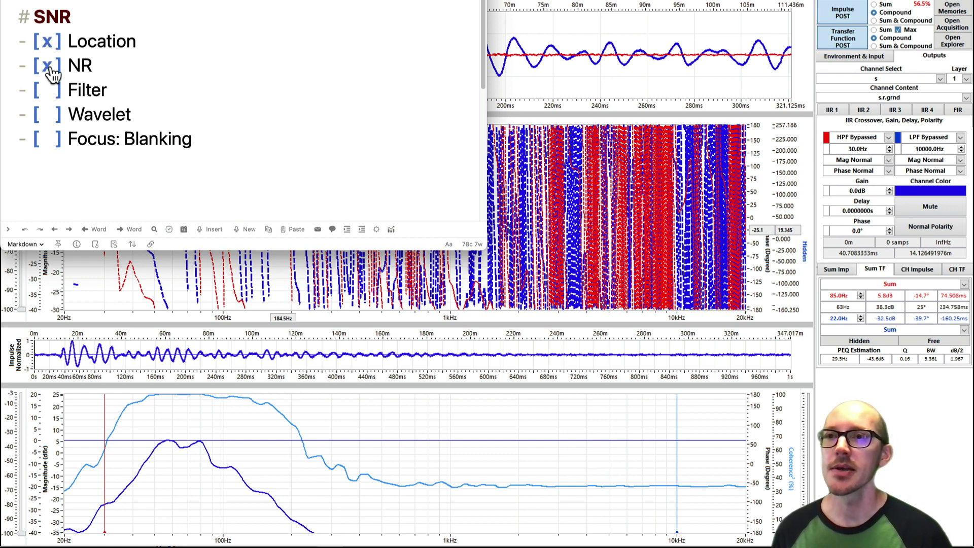
{"action": "key", "text": "super+Tab"}
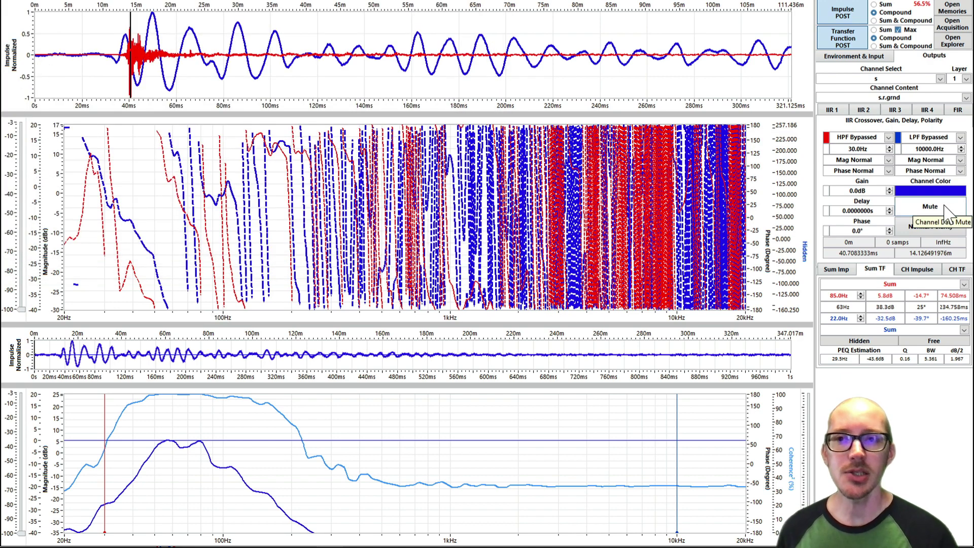
- Mute the s and m channels and unmute the noise-reduced mNR (m.r.grnd NR2) and sNR (s.r.grnd NR2) channels
{"action": "left_click", "coordinate": [945, 209]}
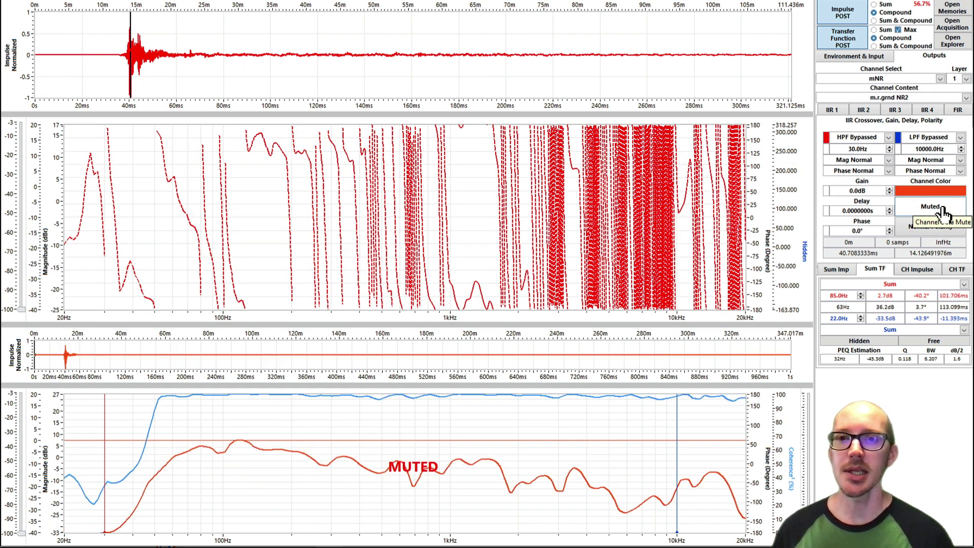
{"action": "left_click", "coordinate": [932, 208]}
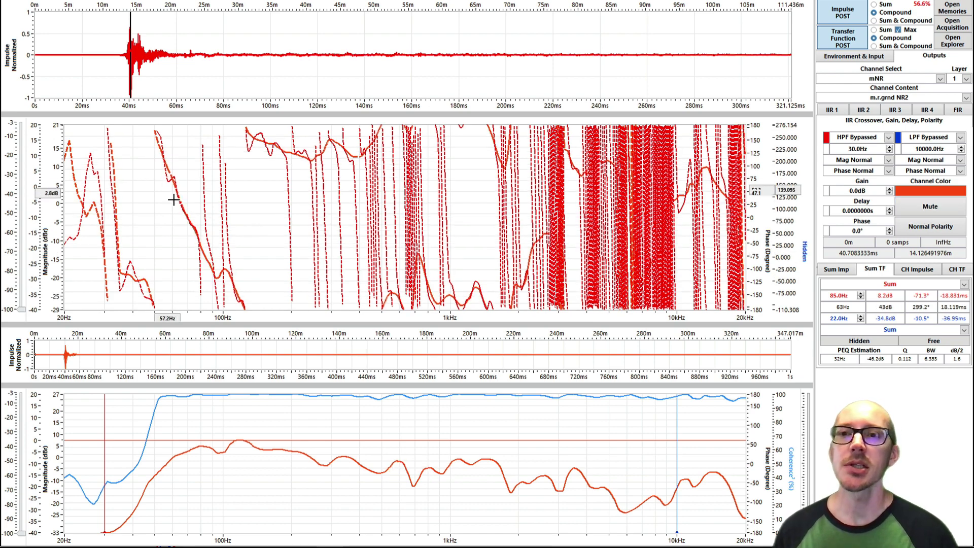
{"action": "key", "text": "Down"}
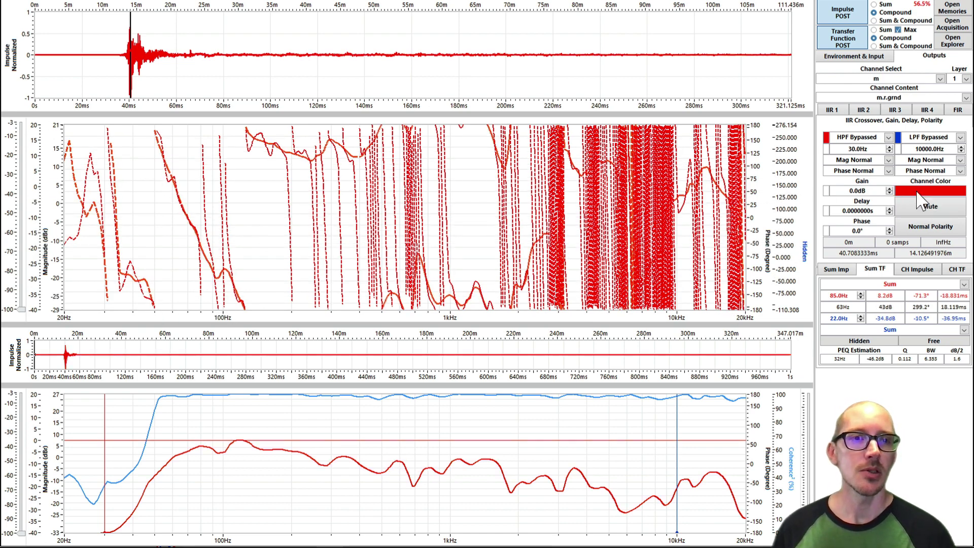
{"action": "left_click", "coordinate": [922, 204]}
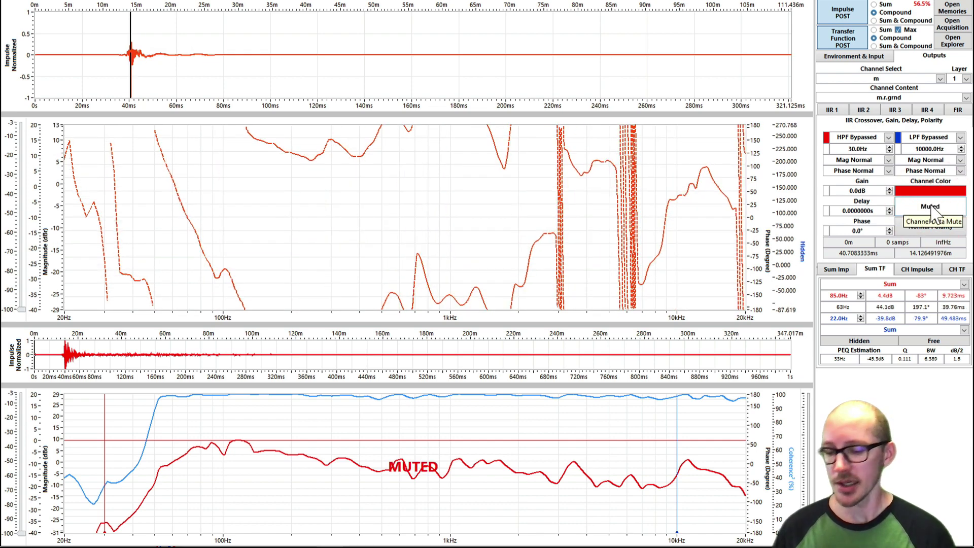
{"action": "key", "text": "Down"}
{"action": "left_click", "coordinate": [931, 205]}
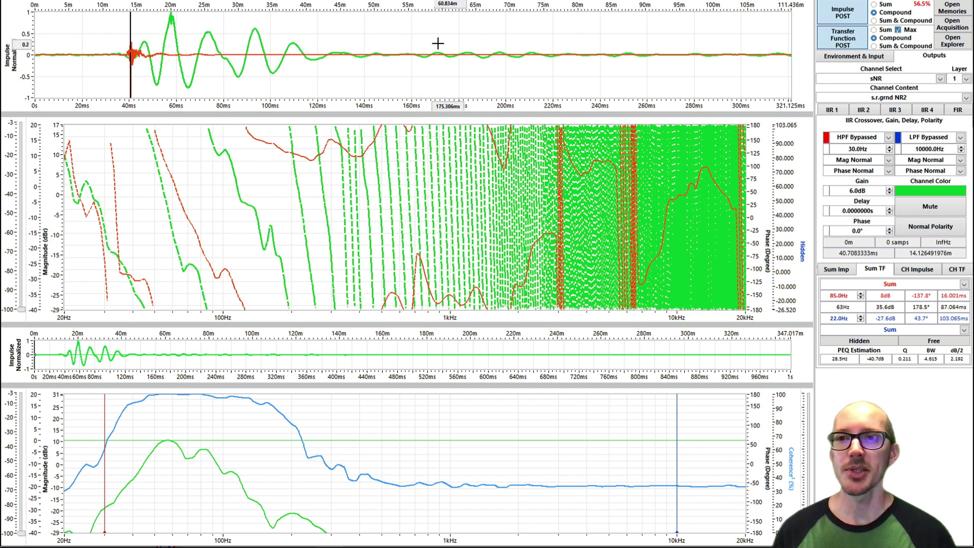
- Run the time-only optimization from the upper impulse graph to align the mNR and sNR channels
{"action": "right_click", "coordinate": [362, 32]}
{"action": "mouse_move", "coordinate": [442, 40]}
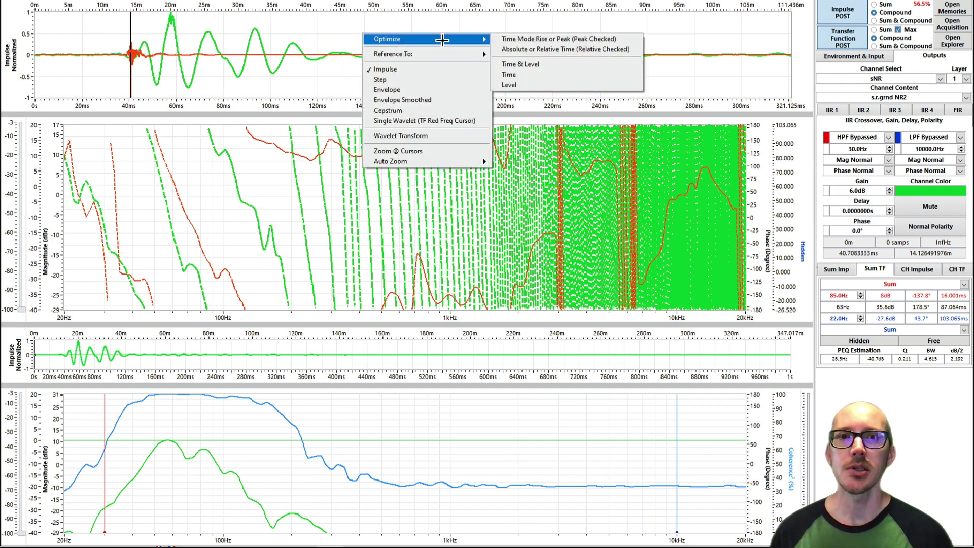
{"action": "left_click", "coordinate": [524, 74]}
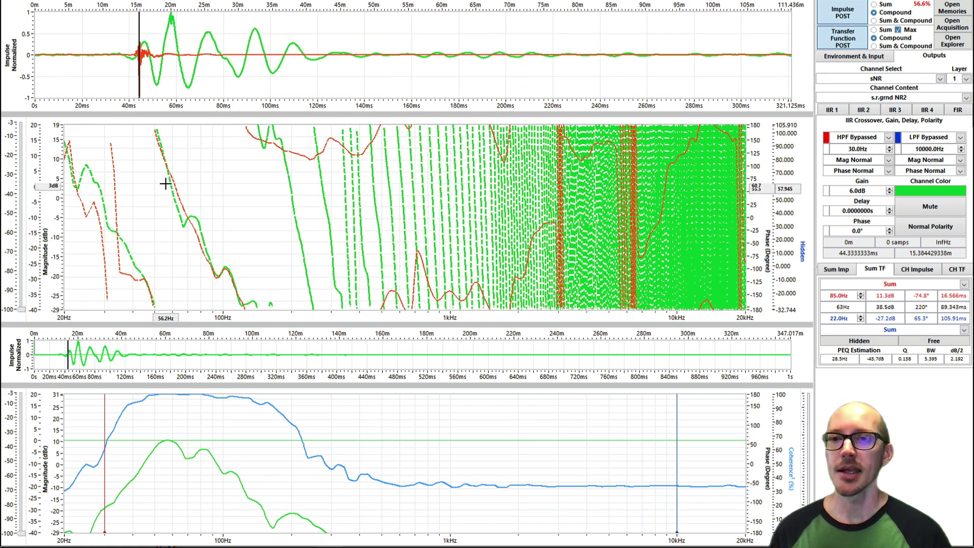
- Check the SNR checklist note for the remaining techniques and return to the alignment software
{"action": "right_click", "coordinate": [238, 186]}
{"action": "left_click", "coordinate": [226, 190]}
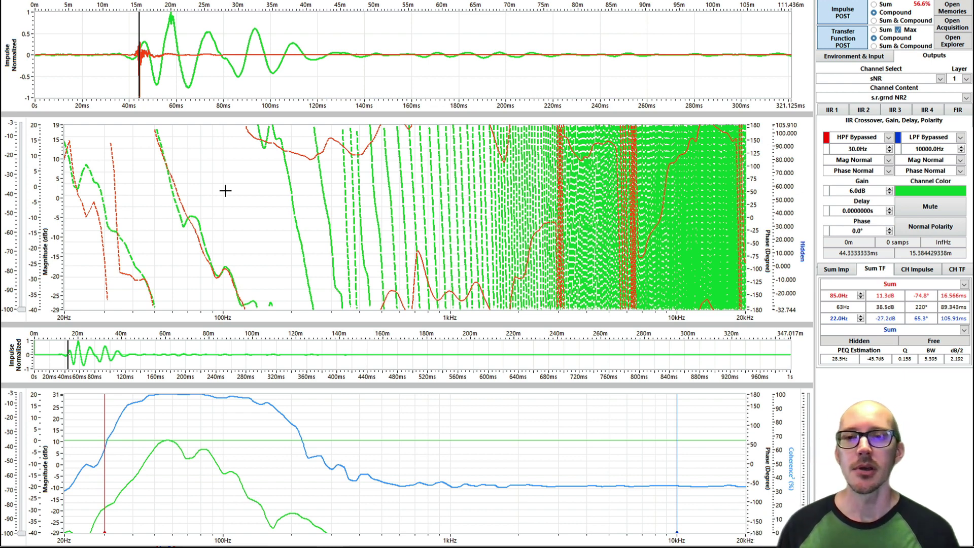
{"action": "key", "text": "alt+Tab"}
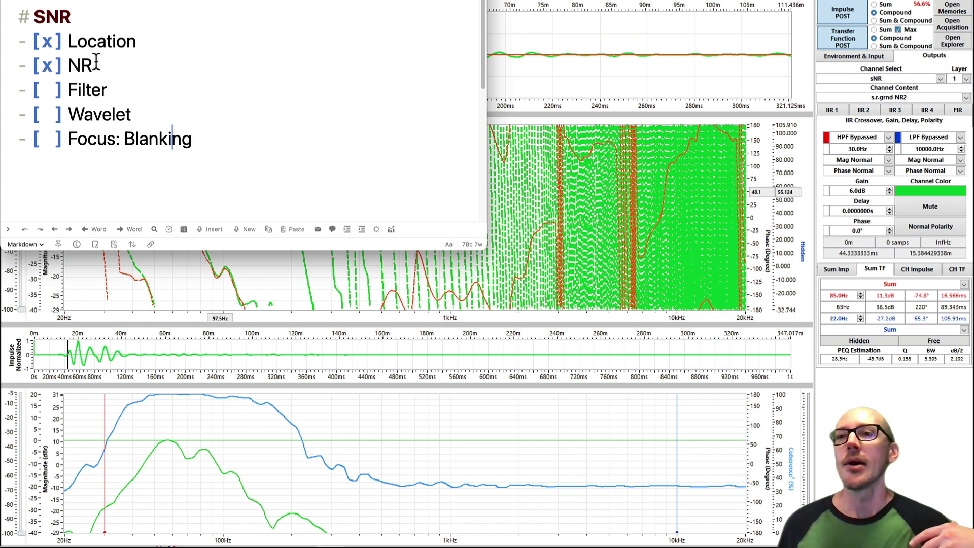
{"action": "key", "text": "alt+Tab"}
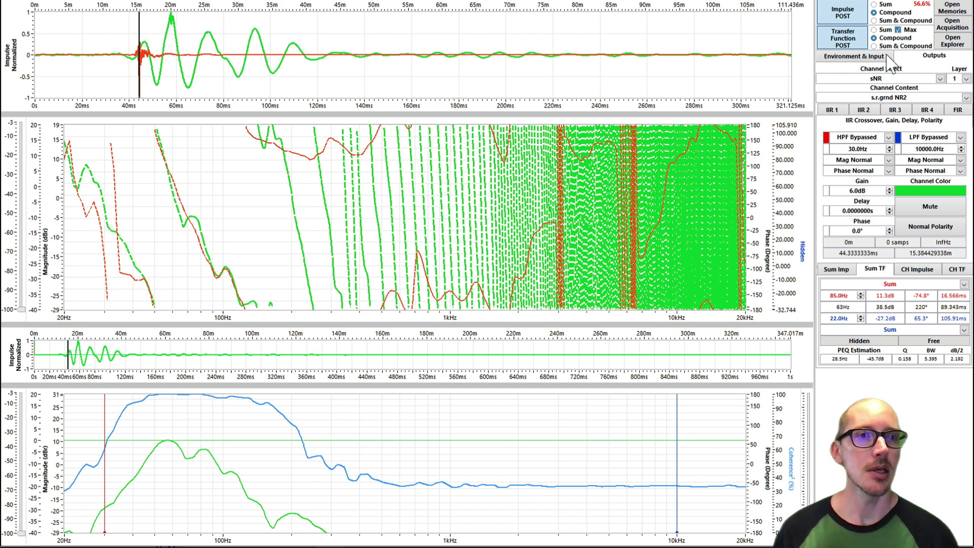
- Solo channel m holding m.r.grnd, and unmute channel s holding s.r.grnd so that only these two play
{"action": "key", "text": "Down"}
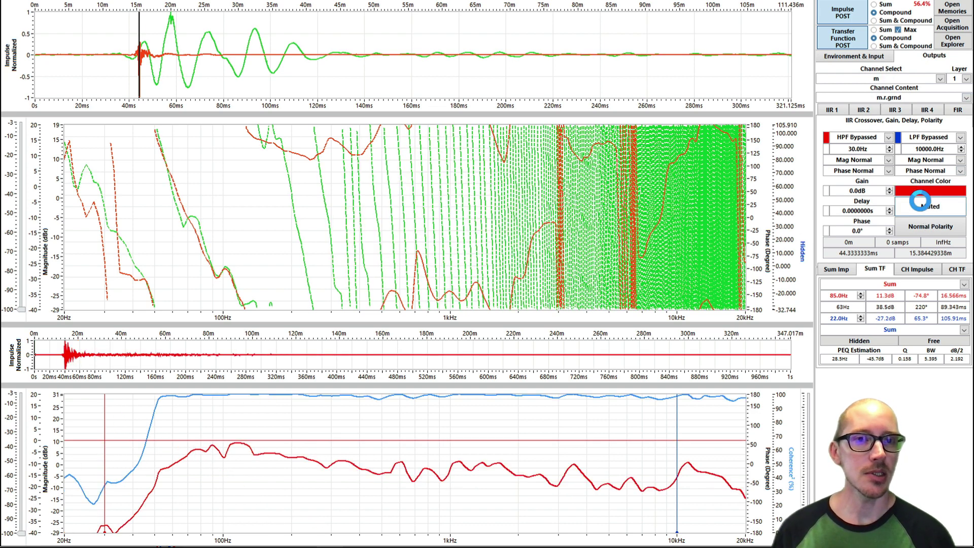
{"action": "left_click", "coordinate": [921, 207]}
{"action": "right_click", "coordinate": [920, 207]}
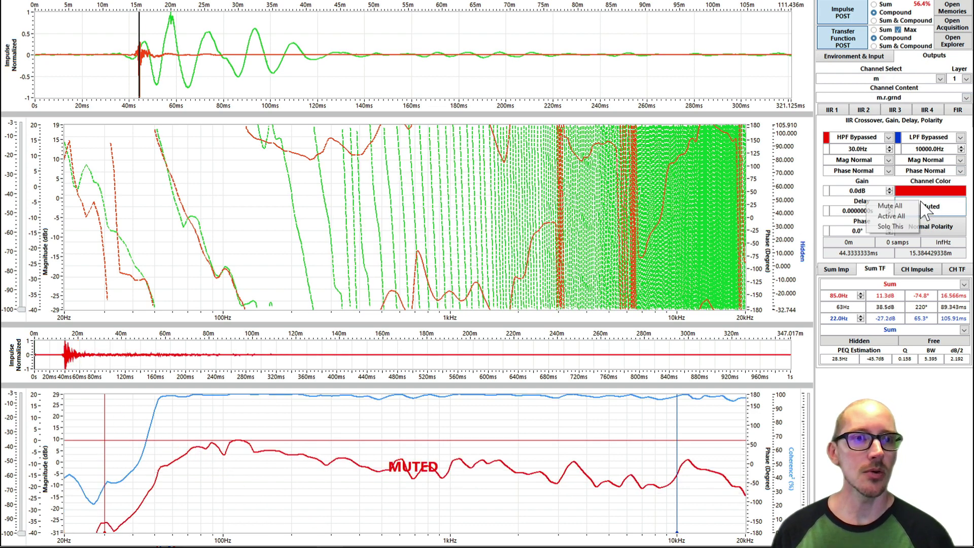
{"action": "left_click", "coordinate": [894, 227]}
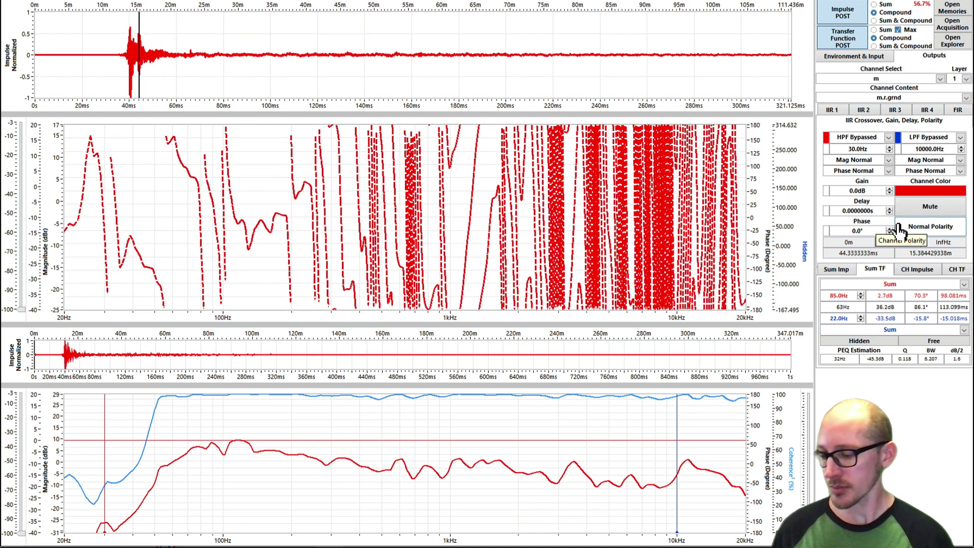
{"action": "key", "text": "Down"}
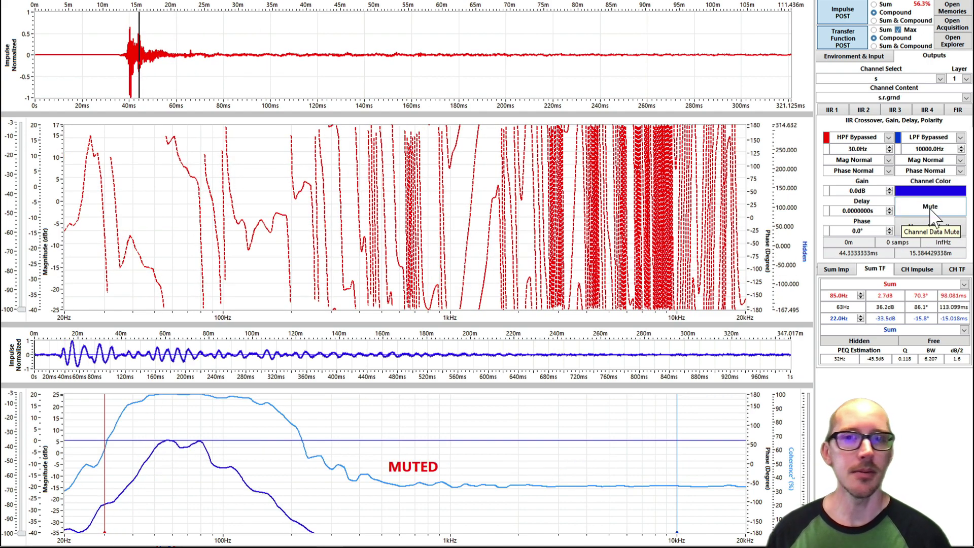
{"action": "left_click", "coordinate": [930, 208]}
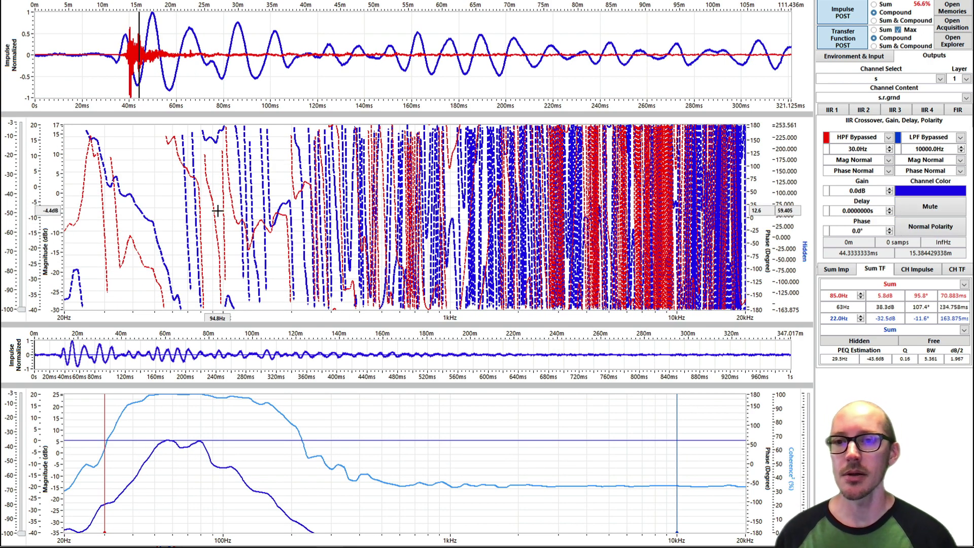
- Activate the bypassed 85 Hz LPF 2 Q input filter in IIR 1, keeping its phase mode at Zero
{"action": "left_click", "coordinate": [840, 56]}
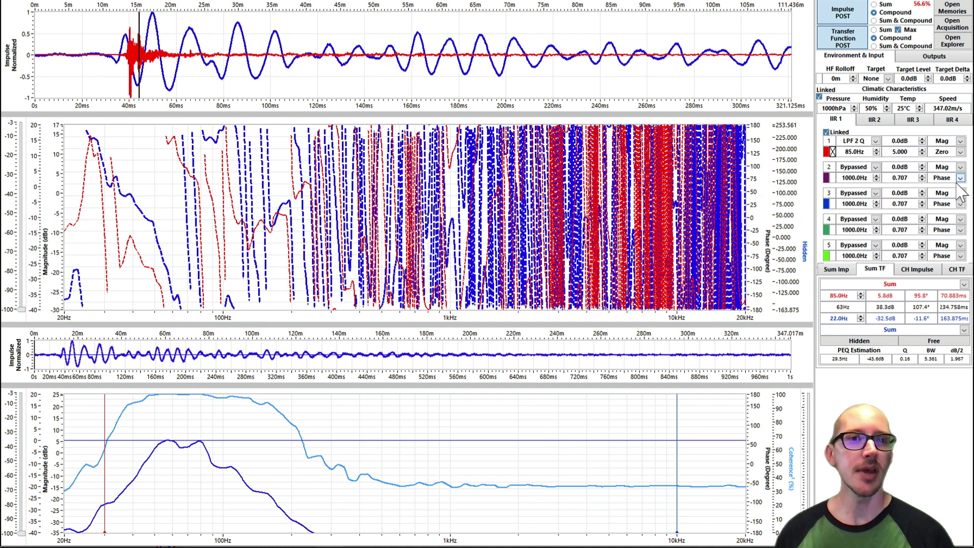
{"action": "left_click", "coordinate": [833, 151]}
{"action": "left_click", "coordinate": [955, 160]}
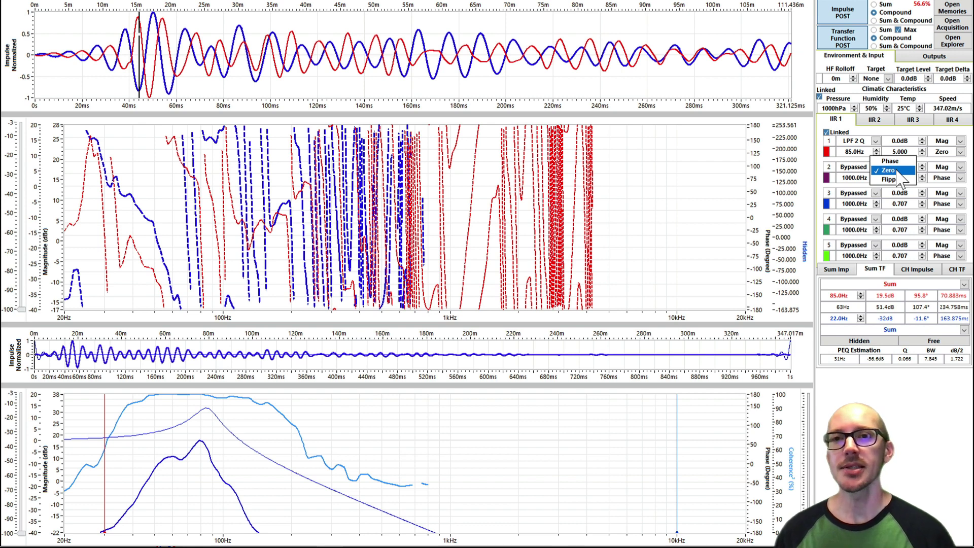
- Show only magnitude in the upper transfer function graph and turn on Set Filters there
{"action": "right_click", "coordinate": [294, 218]}
{"action": "right_click", "coordinate": [218, 186]}
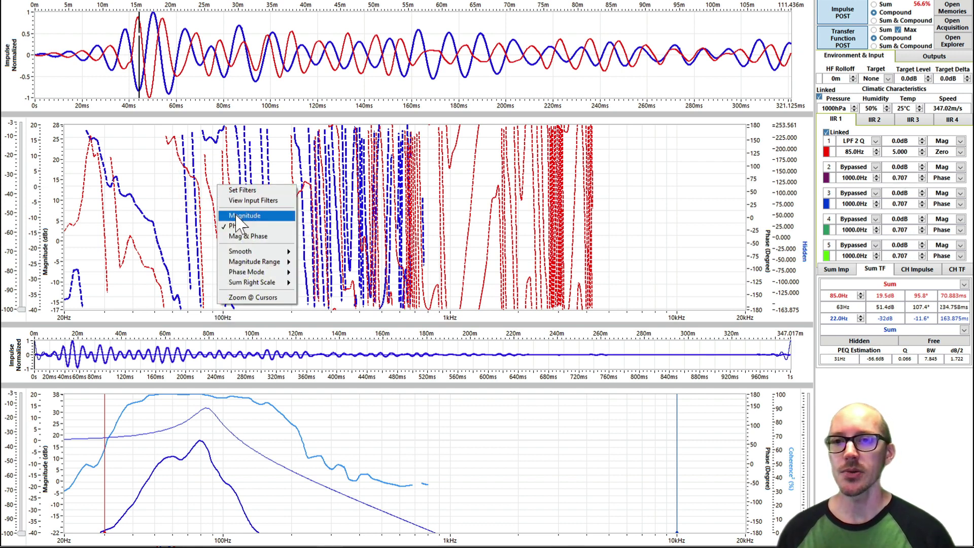
{"action": "left_click", "coordinate": [239, 217]}
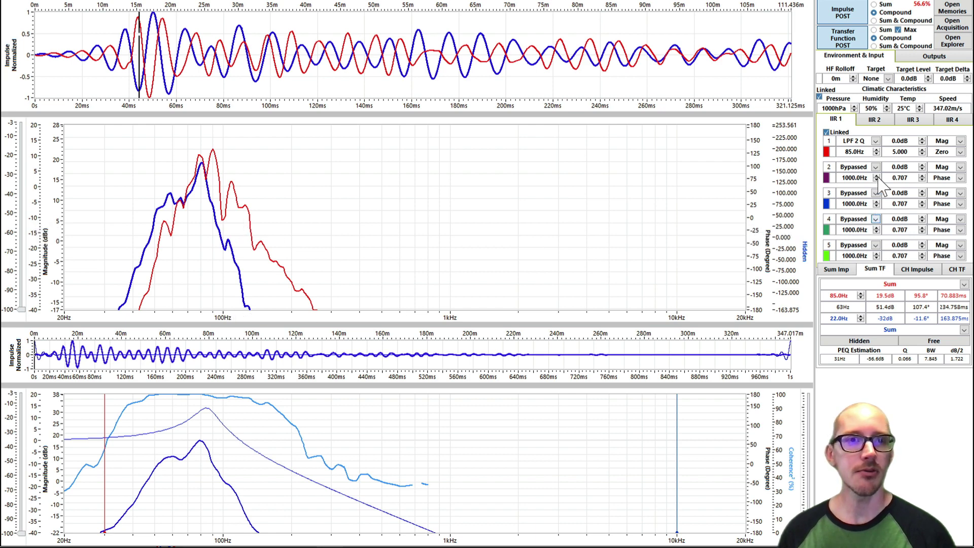
{"action": "right_click", "coordinate": [511, 178]}
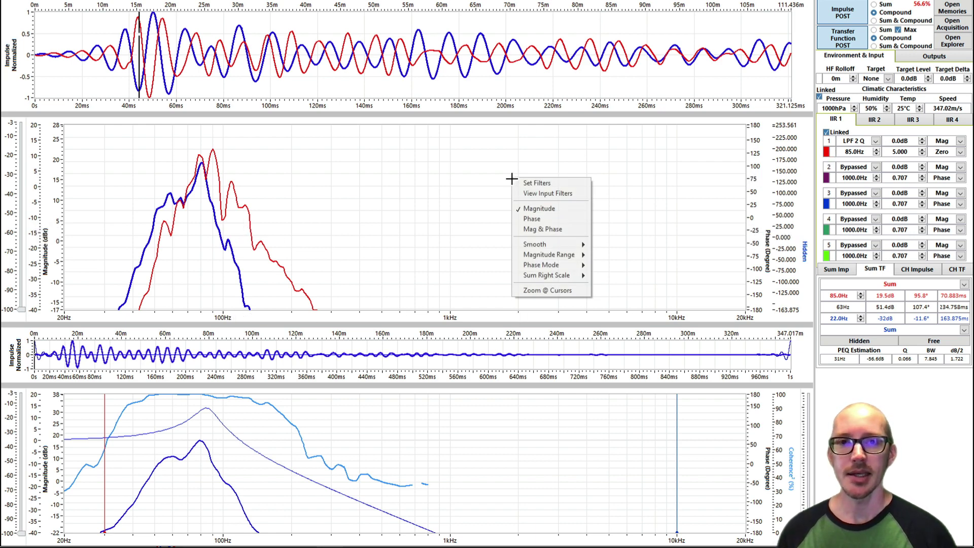
{"action": "left_click", "coordinate": [540, 186]}
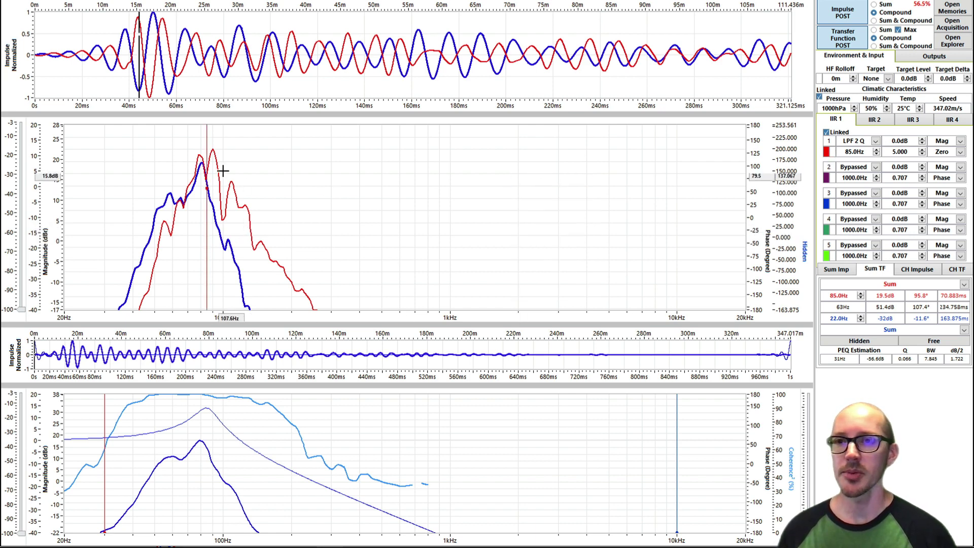
- Try the low-pass input filter at 204.8 Hz on the graph, and set it to 84.5 Hz near the crossover
{"action": "mouse_move", "coordinate": [207, 148]}
{"action": "left_mouse_down"}
{"action": "mouse_move", "coordinate": [602, 159]}
{"action": "mouse_move", "coordinate": [565, 168]}
{"action": "mouse_move", "coordinate": [479, 152]}
{"action": "mouse_move", "coordinate": [372, 167]}
{"action": "mouse_move", "coordinate": [317, 158]}
{"action": "mouse_move", "coordinate": [294, 169]}
{"action": "left_mouse_up"}
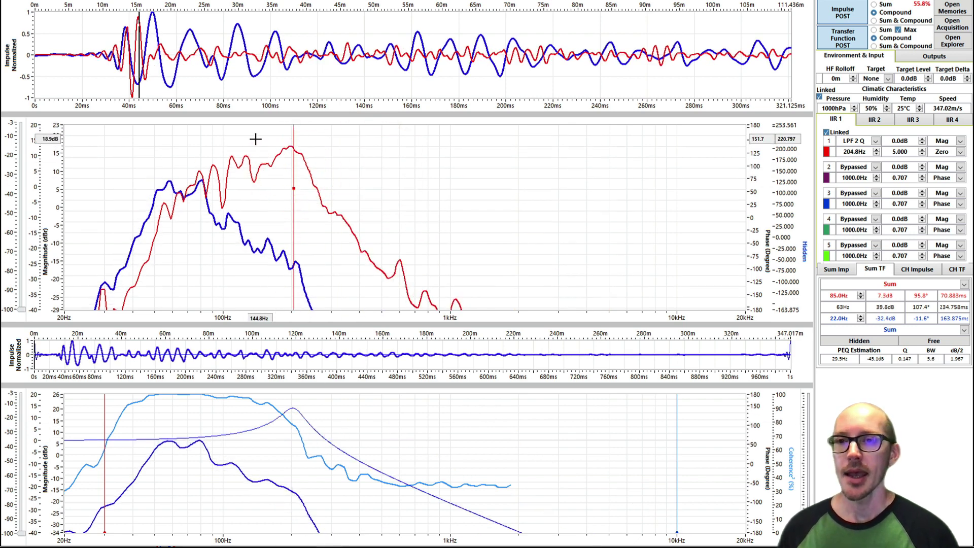
{"action": "left_click", "coordinate": [233, 142]}
{"action": "scroll", "coordinate": [289, 139], "scroll_direction": "up", "scroll_amount": 1}
{"action": "left_click_drag", "start_coordinate": [278, 139], "coordinate": [198, 143]}
{"action": "left_click", "coordinate": [198, 144]}
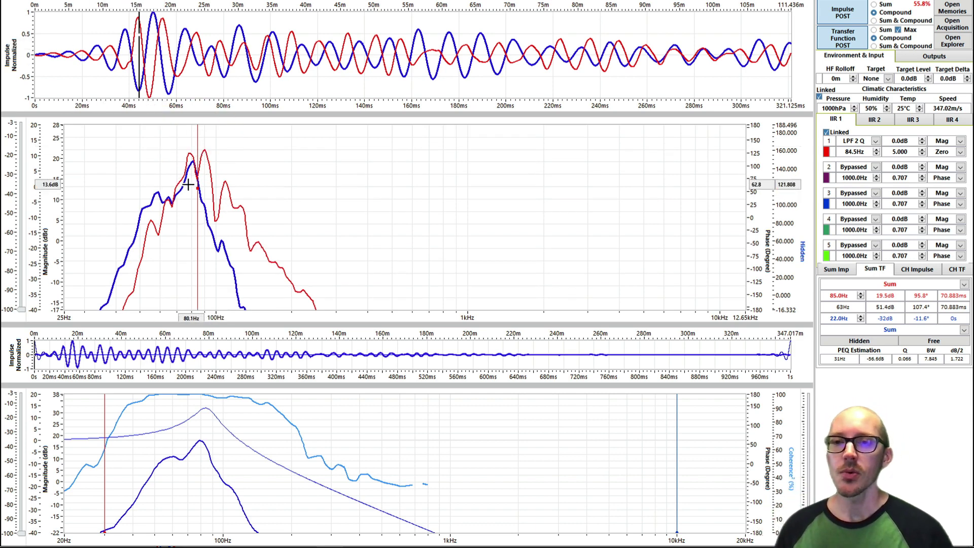
- Return the upper transfer function graph to the phase view
{"action": "right_click", "coordinate": [266, 176]}
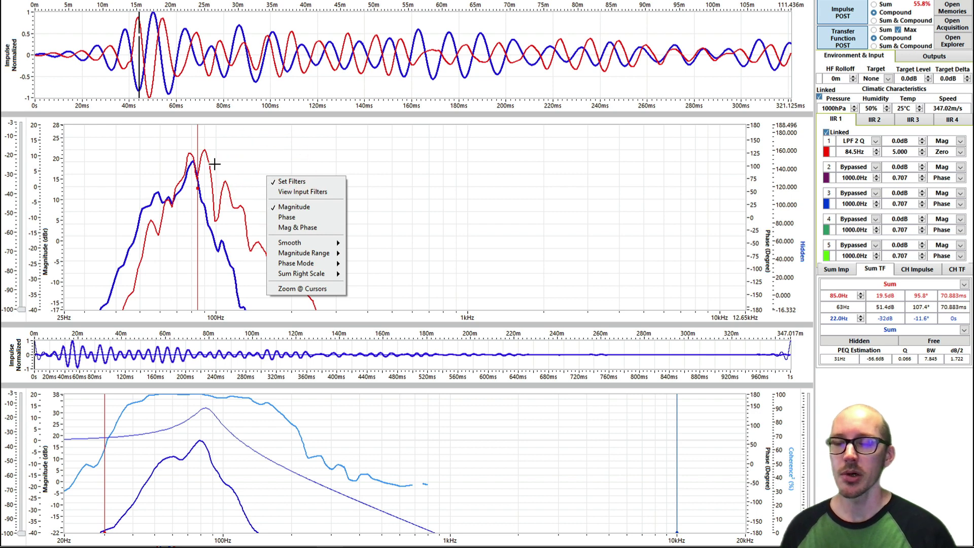
{"action": "left_click", "coordinate": [234, 163]}
{"action": "right_click", "coordinate": [268, 163]}
{"action": "left_click", "coordinate": [287, 214]}
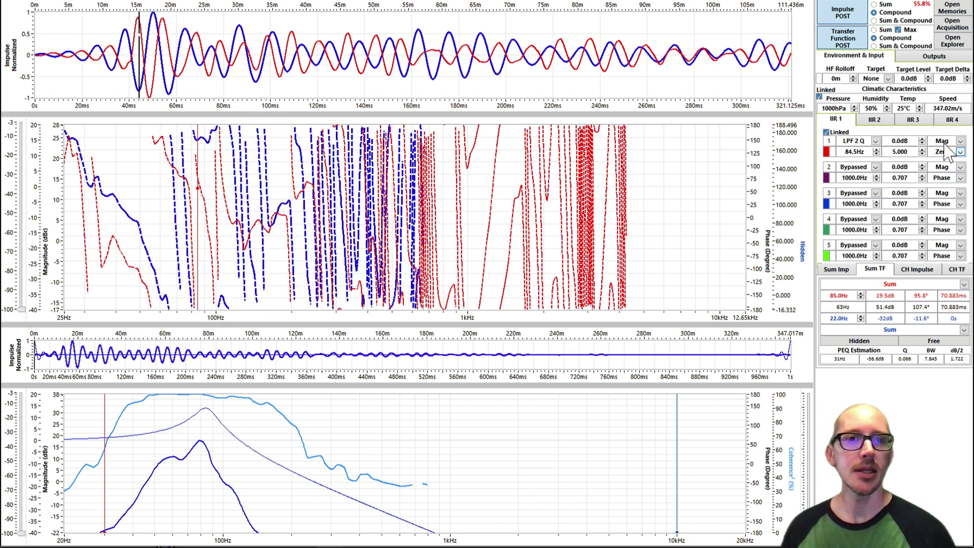
- Compare the main and sub impulse responses with the 84.5 Hz input filter bypassed and active
{"action": "left_click", "coordinate": [832, 151]}
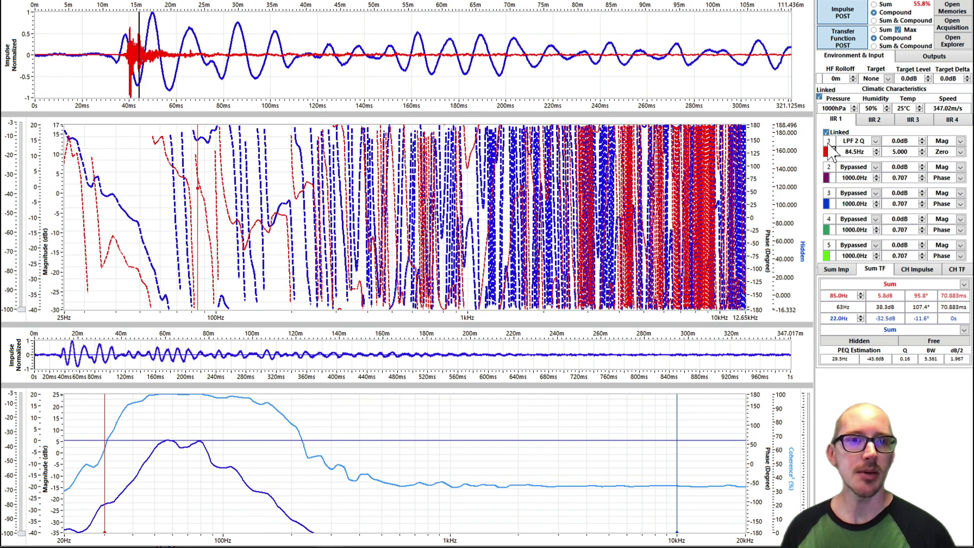
{"action": "left_click", "coordinate": [833, 151]}
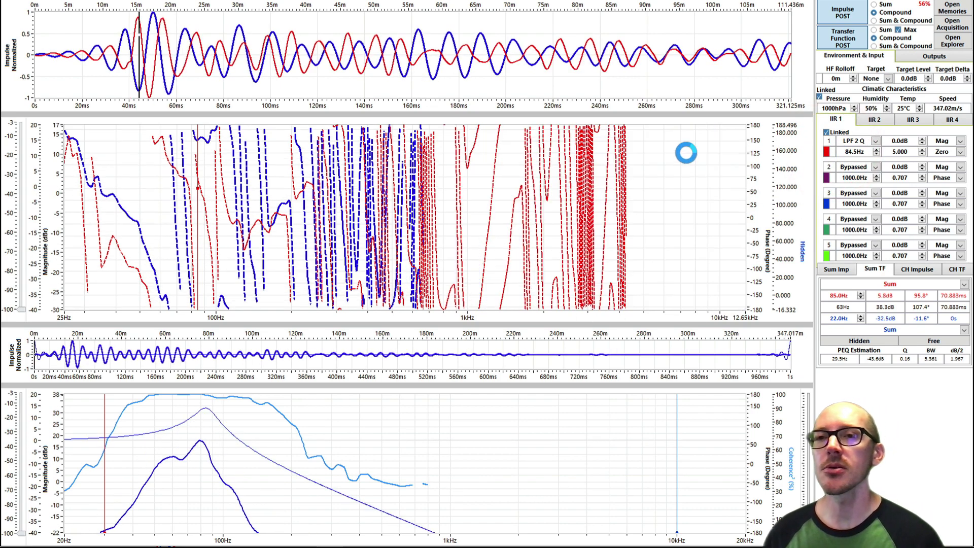
{"action": "scroll", "coordinate": [65, 60], "scroll_direction": "up", "scroll_amount": 3}
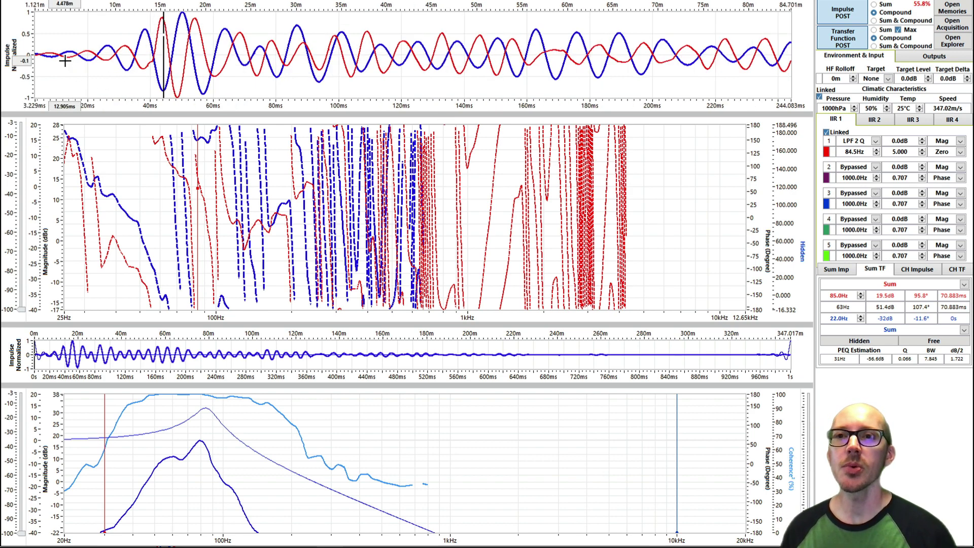
{"action": "scroll", "coordinate": [65, 60], "scroll_direction": "up", "scroll_amount": 1}
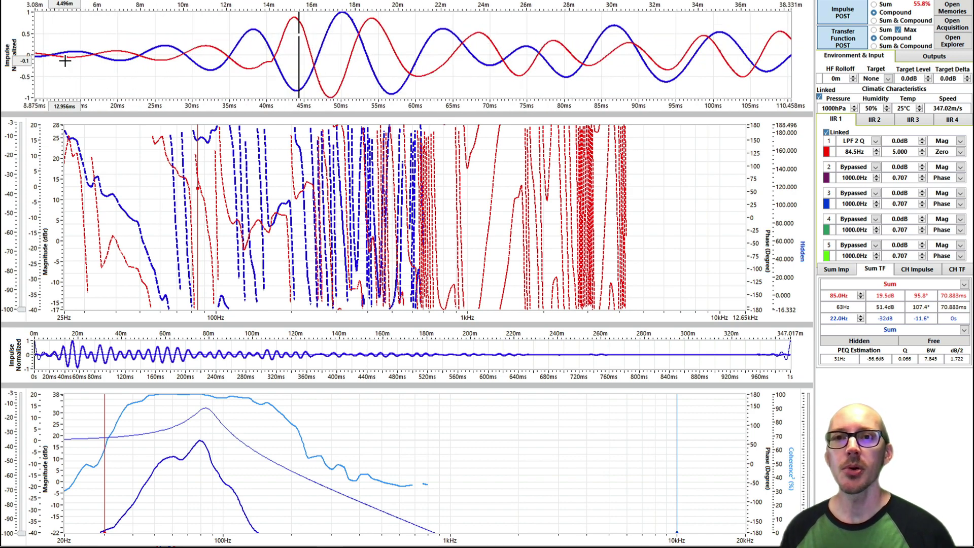
{"action": "scroll", "coordinate": [65, 61], "scroll_direction": "down", "scroll_amount": 1}
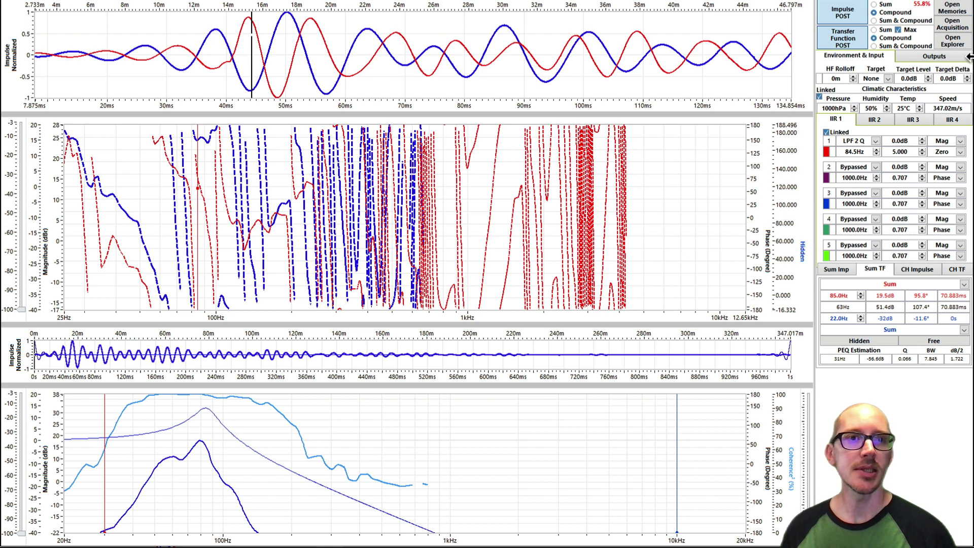
- Delay channel s by 2 ms and raise the delay to 5.1041667 ms until its filtered impulse lines up with the main's
{"action": "left_click", "coordinate": [935, 57]}
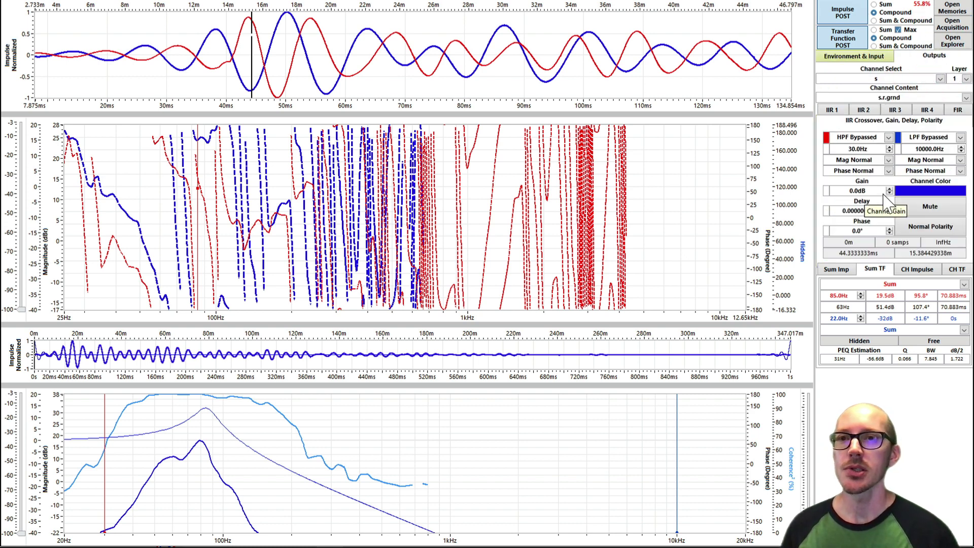
{"action": "left_click", "coordinate": [847, 210]}
{"action": "type", "text": "2ms"}
{"action": "key", "text": "Return"}
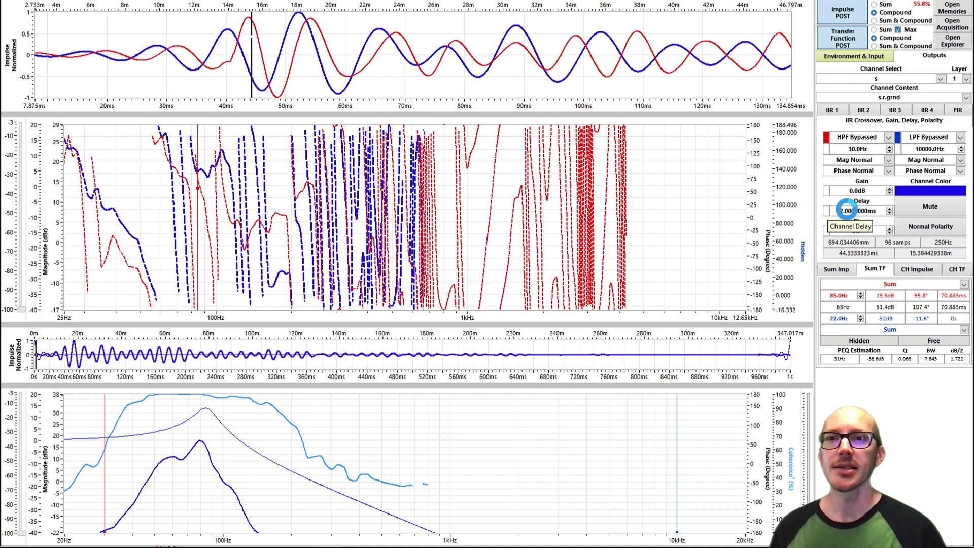
{"action": "scroll", "coordinate": [847, 209], "scroll_direction": "up", "scroll_amount": 2}
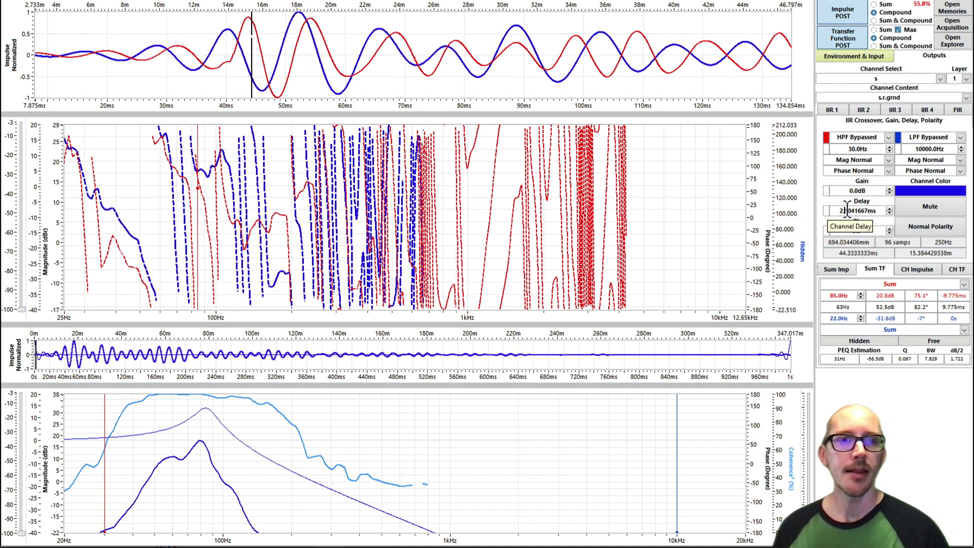
{"action": "scroll", "coordinate": [847, 209], "scroll_direction": "up", "scroll_amount": 3}
{"action": "scroll", "coordinate": [848, 211], "scroll_direction": "up", "scroll_amount": 10}
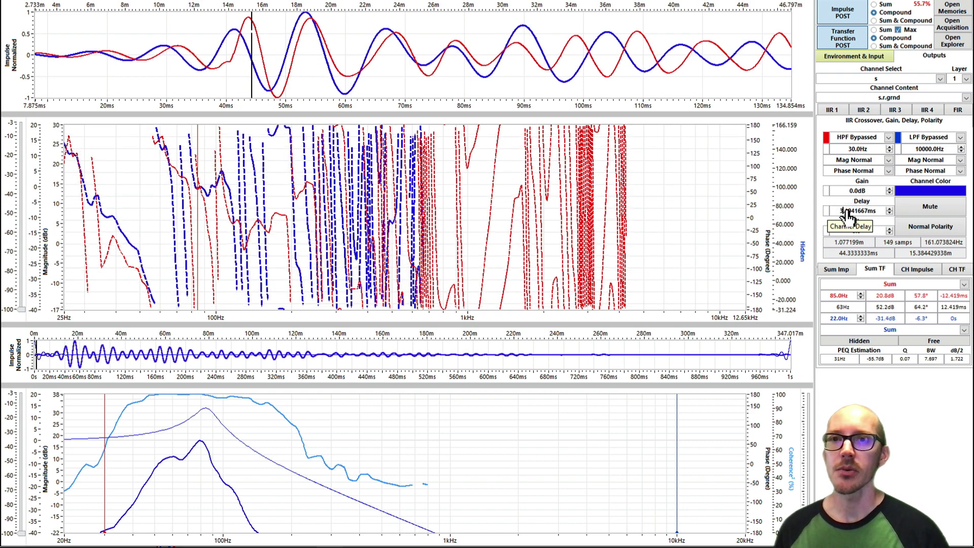
{"action": "scroll", "coordinate": [847, 209], "scroll_direction": "up", "scroll_amount": 2}
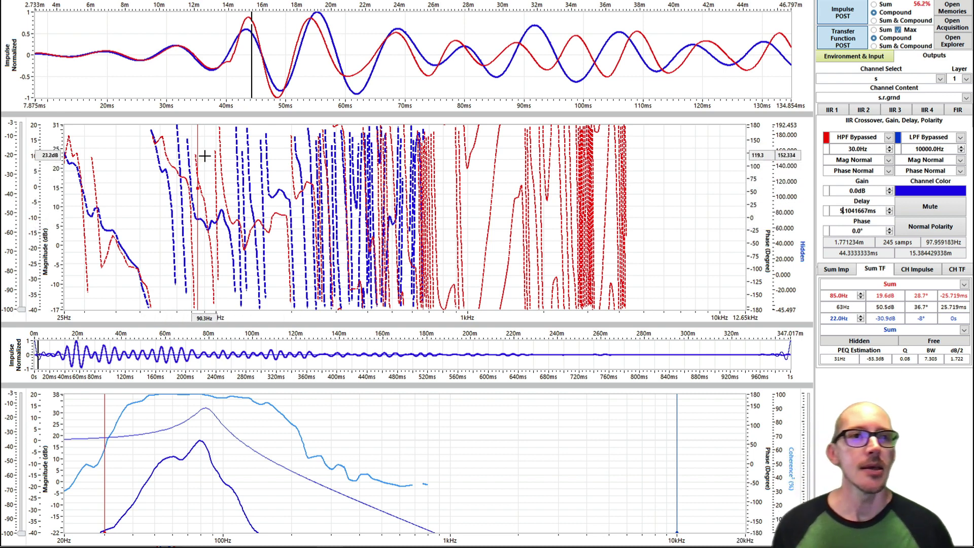
{"action": "left_click", "coordinate": [356, 188]}
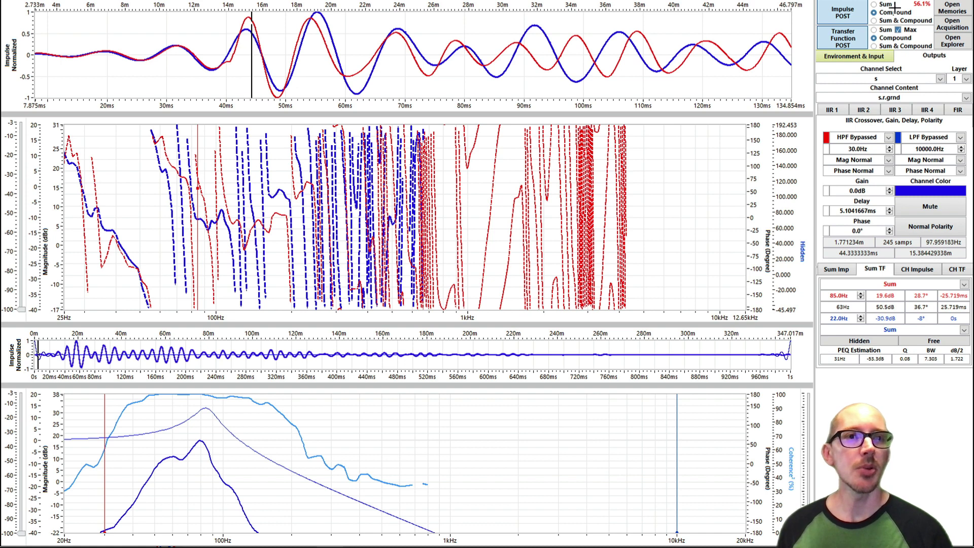
- Change the first input filter to Peak Q at 84.5 Hz with a Q of 6, view its effect, and bypass it
{"action": "left_click", "coordinate": [853, 58]}
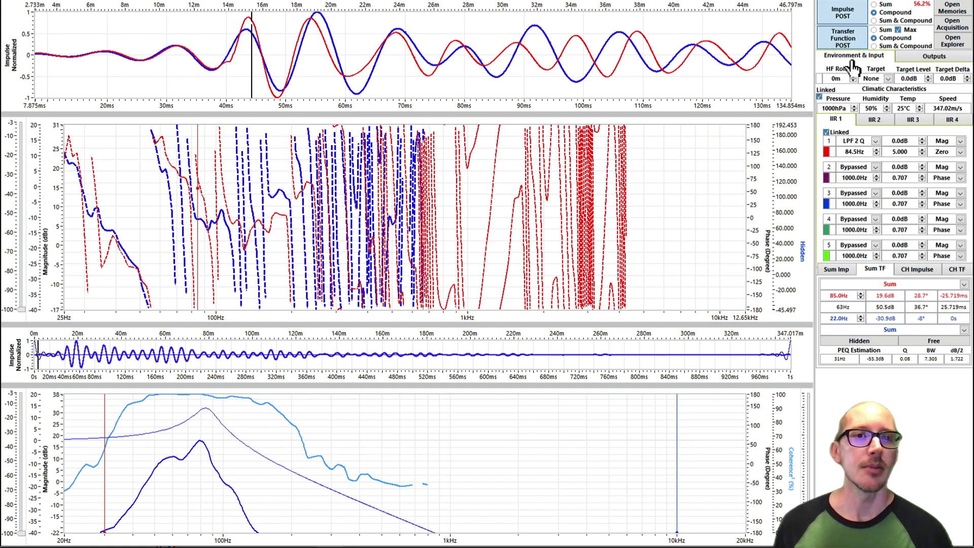
{"action": "left_click", "coordinate": [871, 142]}
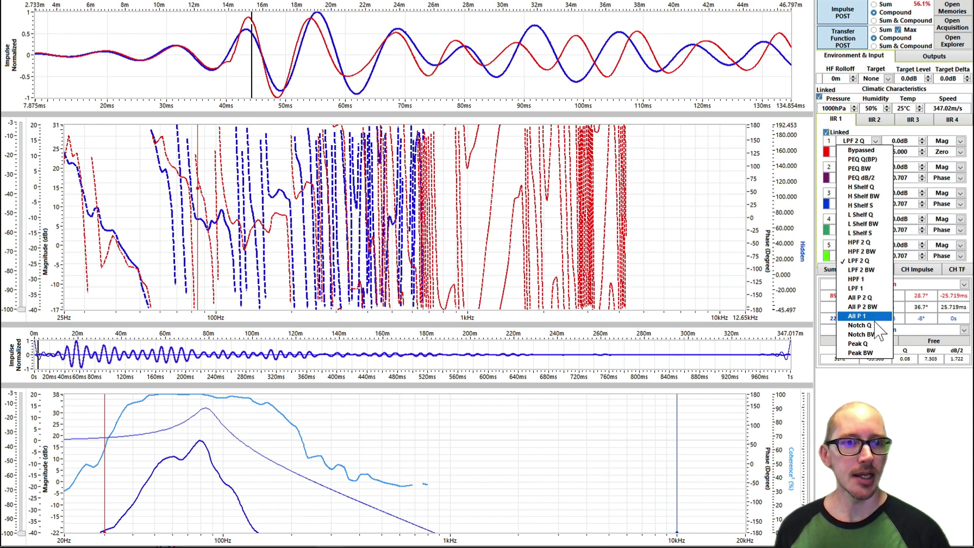
{"action": "left_click", "coordinate": [863, 344]}
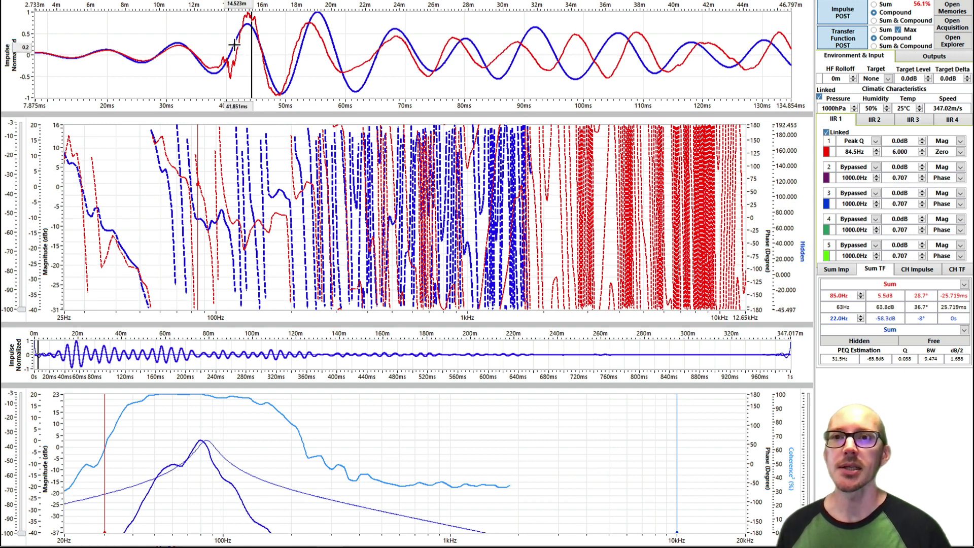
{"action": "left_click", "coordinate": [833, 151]}
- Switch to the SNR checklist note, tick off Filter, and return to the alignment software
{"action": "key", "text": "super+Tab"}
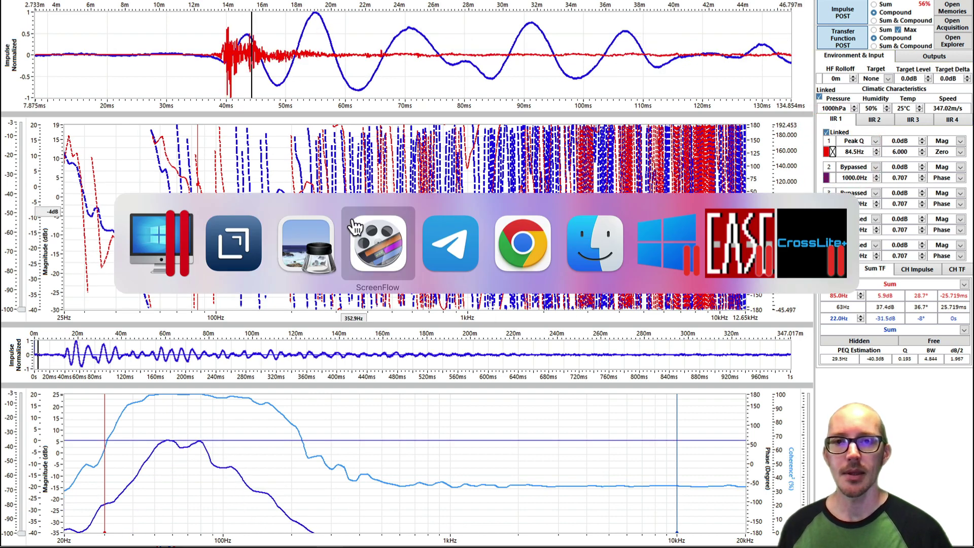
{"action": "left_click", "coordinate": [218, 256]}
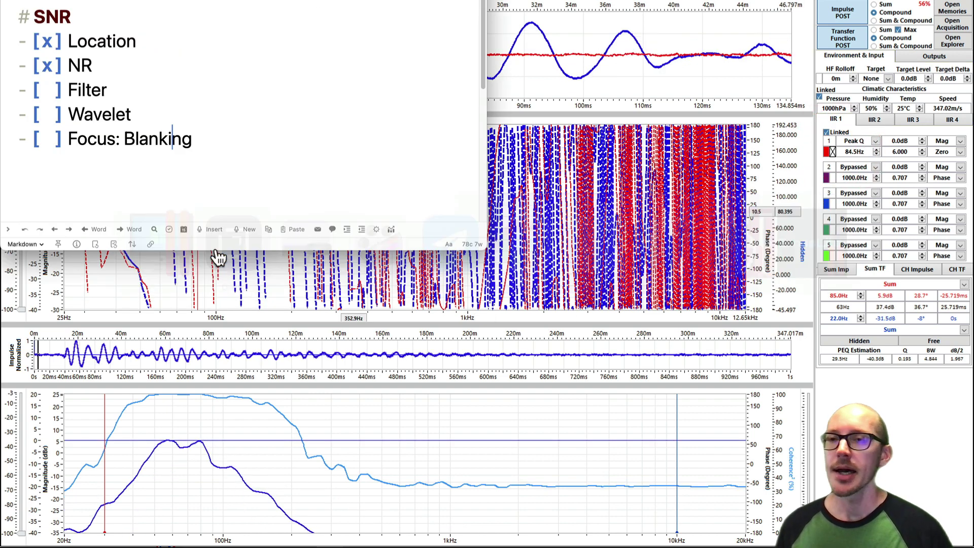
{"action": "left_click", "coordinate": [47, 90]}
{"action": "key", "text": "super+Tab"}
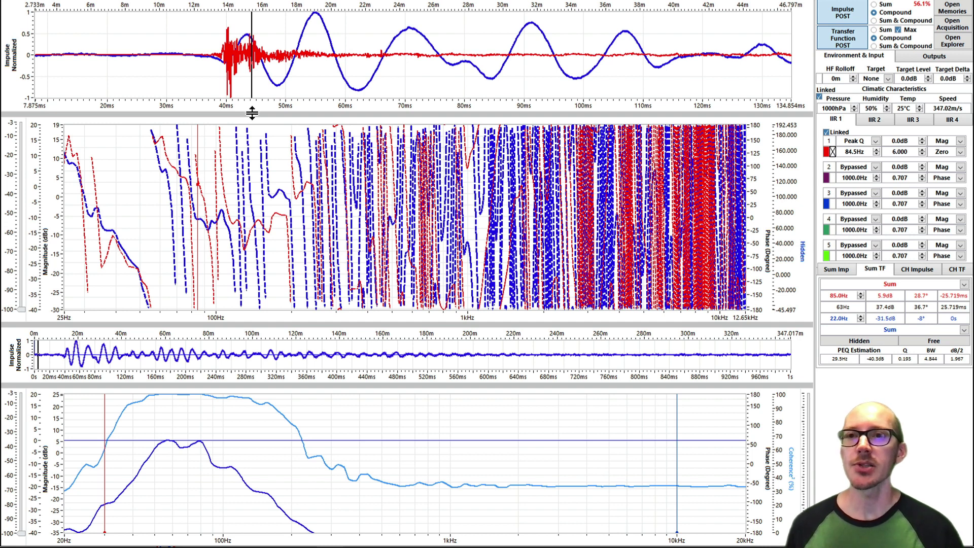
- Activate the transfer function cursor at 85 Hz and display the impulse responses as Single Wavelet (TF Red Freq Cursor)
{"action": "right_click", "coordinate": [195, 31]}
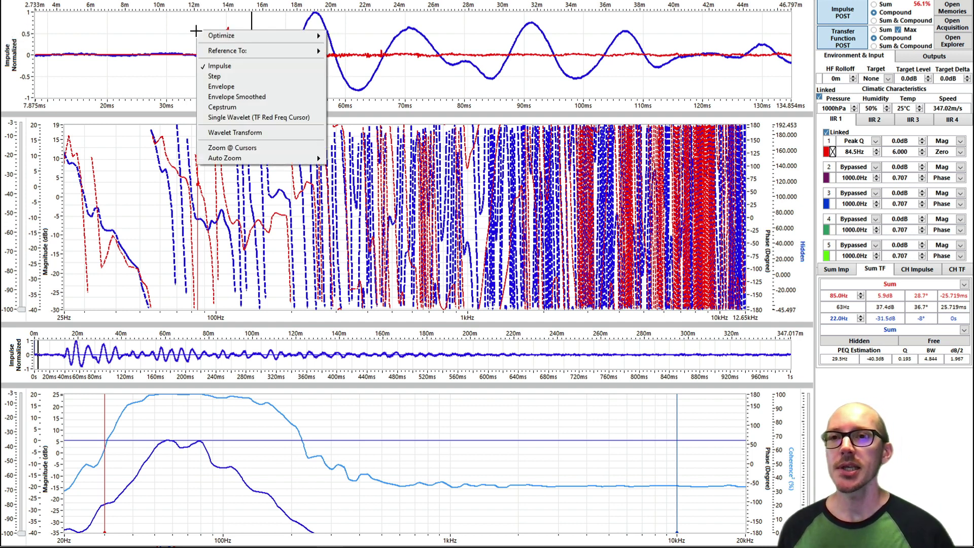
{"action": "left_click", "coordinate": [225, 116]}
{"action": "right_click", "coordinate": [263, 182]}
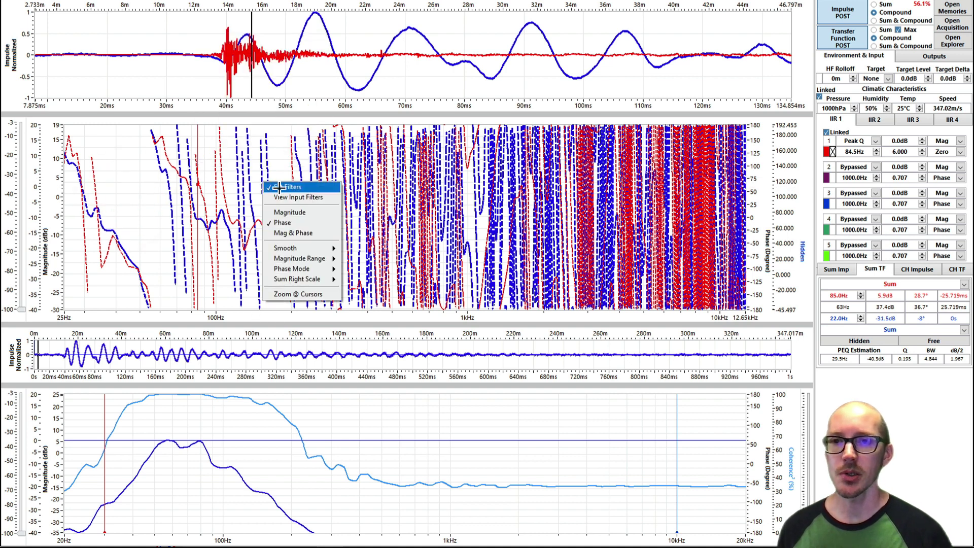
{"action": "left_click", "coordinate": [279, 187]}
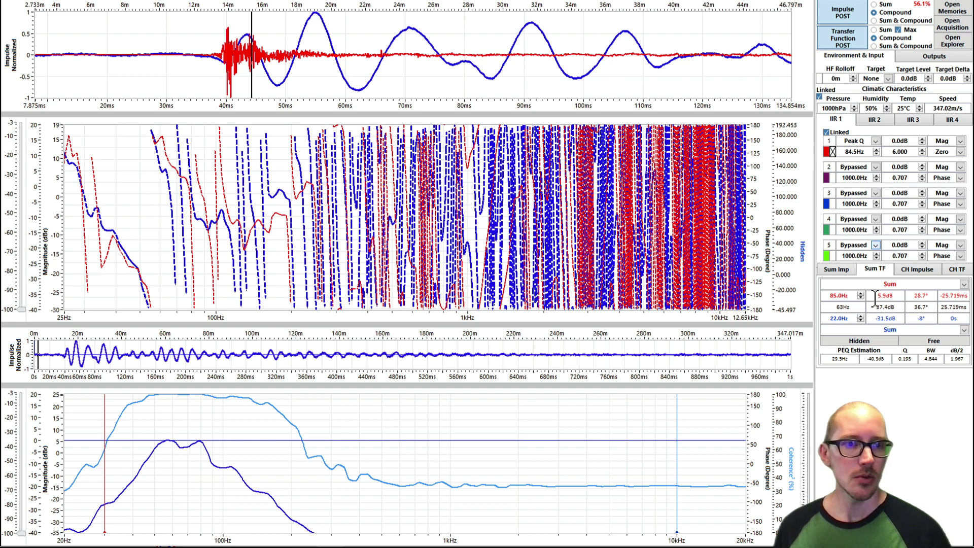
{"action": "left_click", "coordinate": [864, 344]}
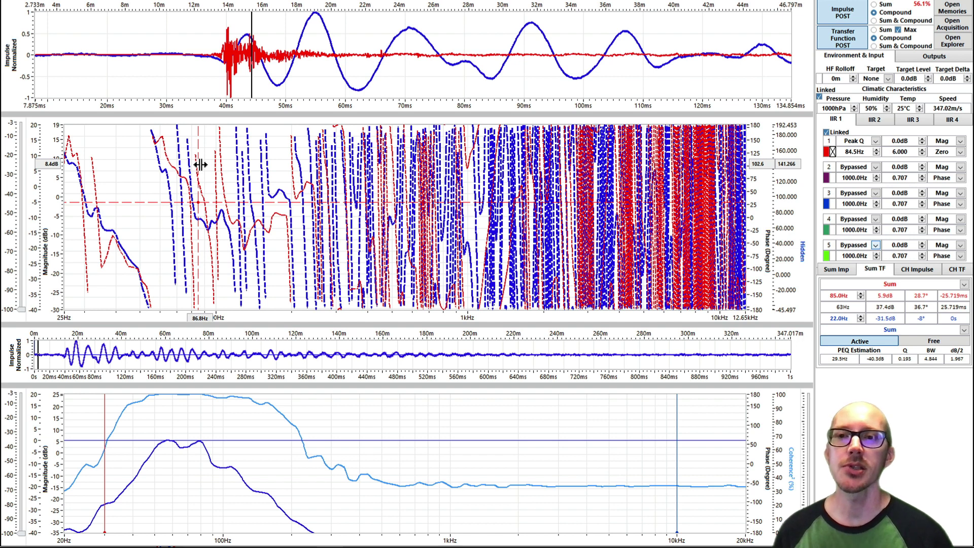
{"action": "right_click", "coordinate": [215, 40]}
{"action": "left_click", "coordinate": [290, 127]}
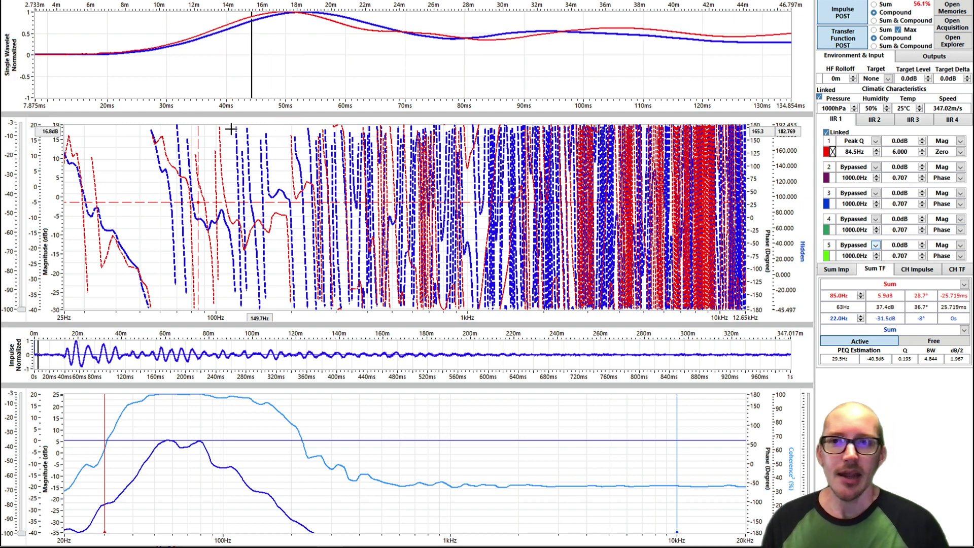
- Compare the main and sub single-wavelet curves of the two measurement sets over a wider time range
{"action": "scroll", "coordinate": [82, 63], "scroll_direction": "down", "scroll_amount": 5}
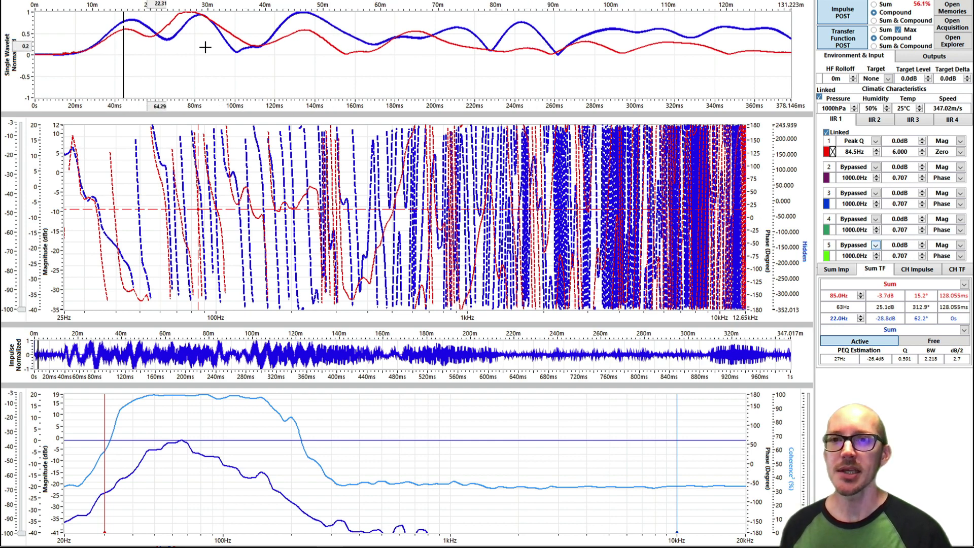
{"action": "left_click", "coordinate": [123, 42]}
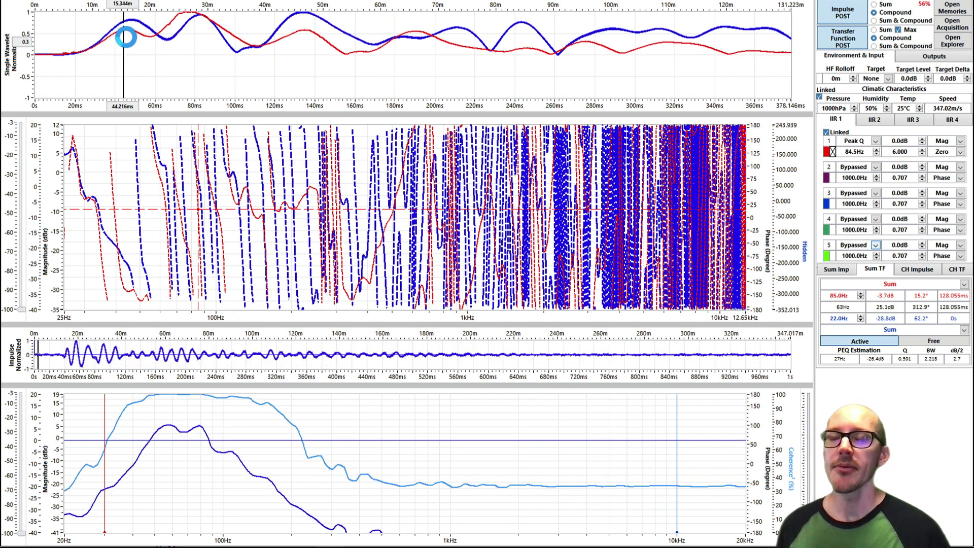
{"action": "mouse_move", "coordinate": [125, 37]}
{"action": "left_mouse_down"}
{"action": "mouse_move", "coordinate": [159, 30]}
{"action": "mouse_move", "coordinate": [127, 24]}
{"action": "left_mouse_up"}
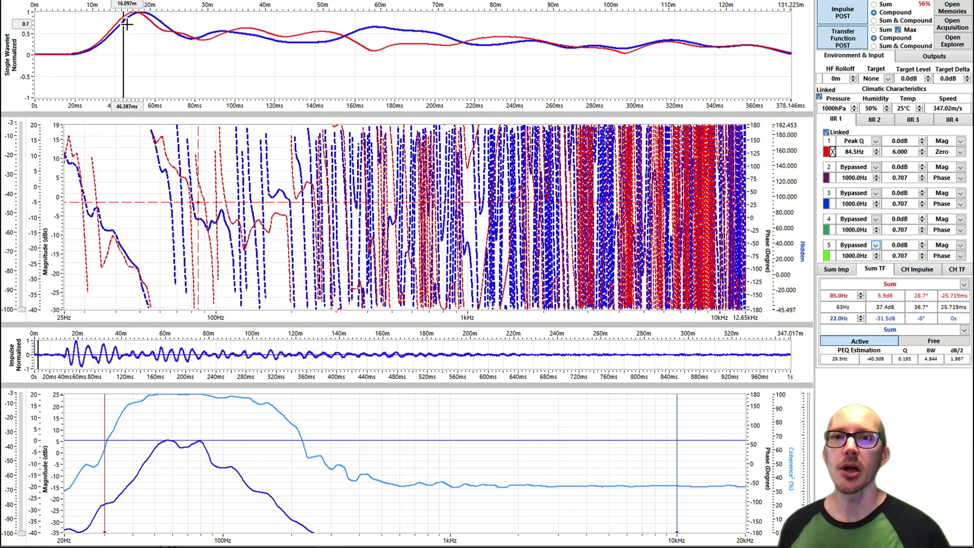
- Set the optimization time mode to Peak and optimize the wavelet curves by time only
{"action": "right_click", "coordinate": [162, 42]}
{"action": "mouse_move", "coordinate": [243, 47]}
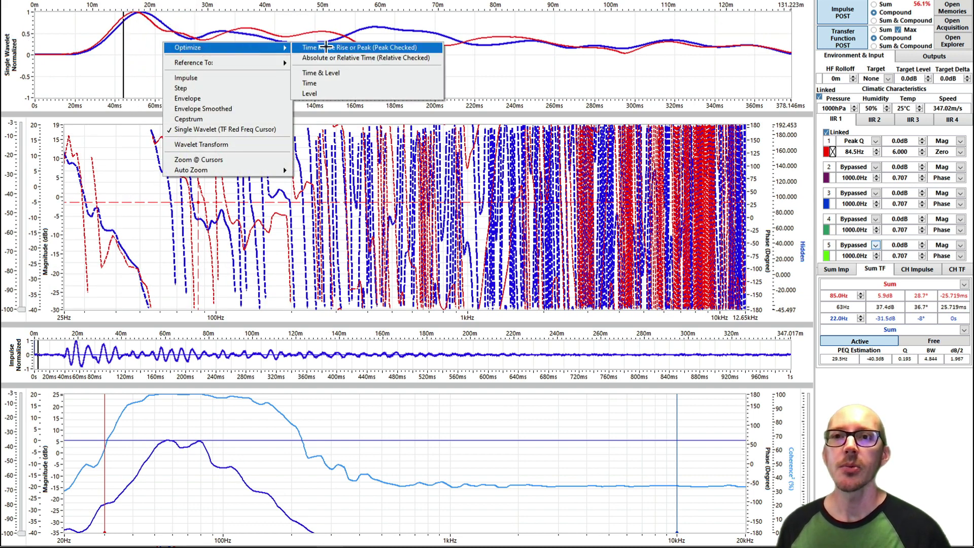
{"action": "left_click", "coordinate": [328, 46]}
{"action": "right_click", "coordinate": [181, 59]}
{"action": "mouse_move", "coordinate": [292, 64]}
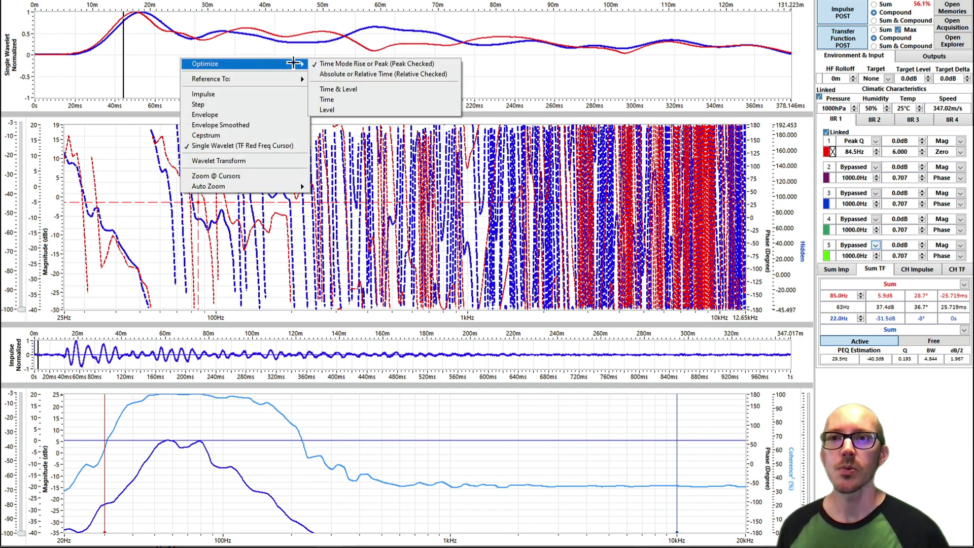
{"action": "left_click", "coordinate": [358, 98]}
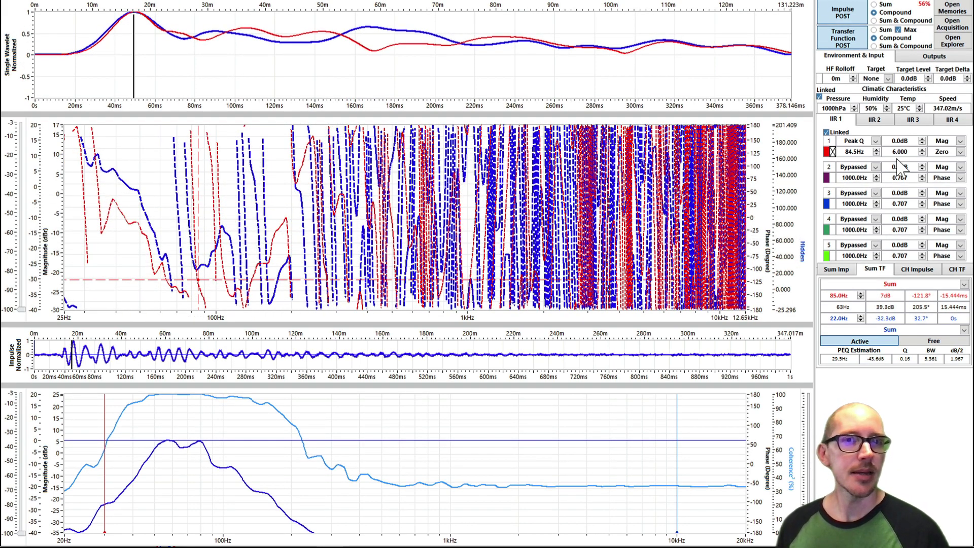
- Move the time cursor to about 41 ms, ahead of the wavelet peaks, and return the plot to the Impulse view
{"action": "left_click_drag", "start_coordinate": [136, 71], "coordinate": [117, 71]}
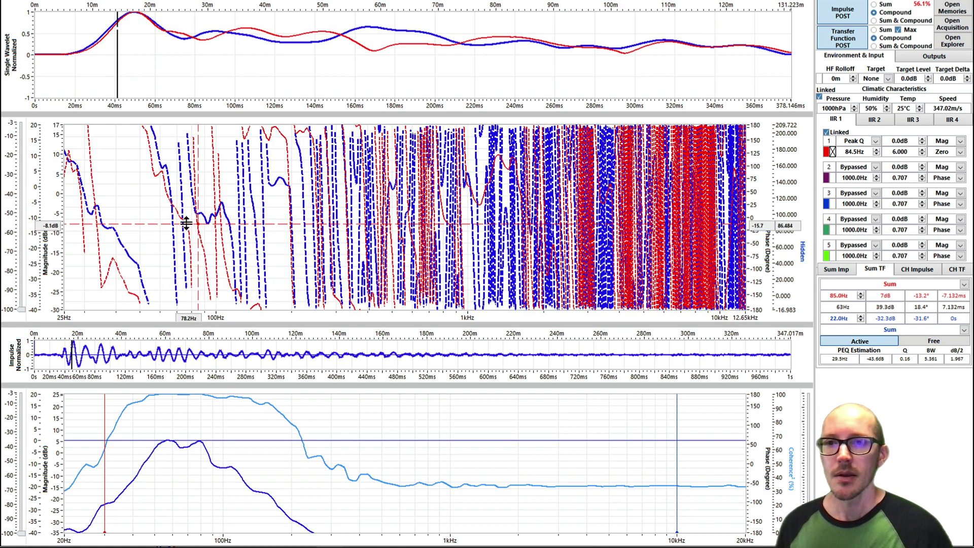
{"action": "right_click", "coordinate": [218, 54]}
{"action": "left_click", "coordinate": [262, 89]}
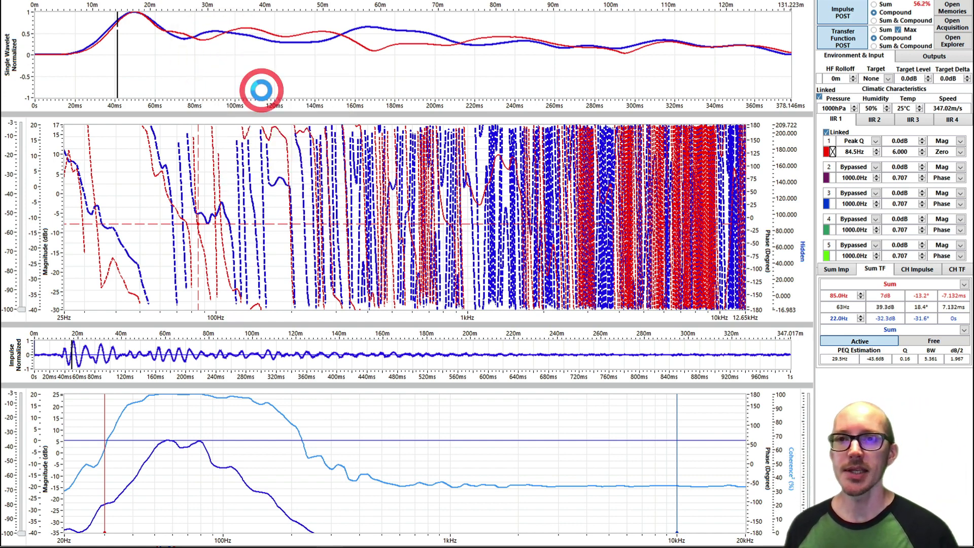
- Tick off Wavelet in the SNR checklist note and return to the alignment software
{"action": "left_click", "coordinate": [46, 115]}
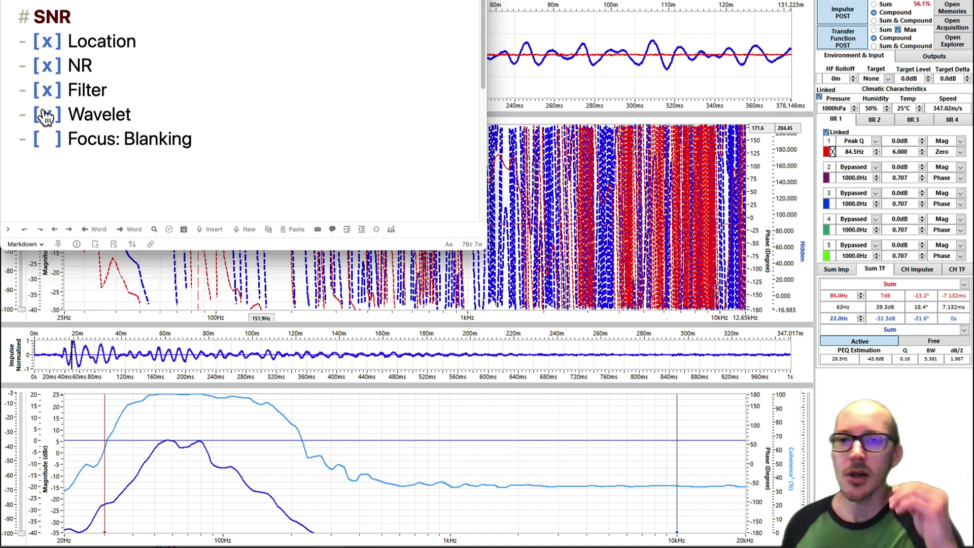
{"action": "left_click", "coordinate": [547, 184]}
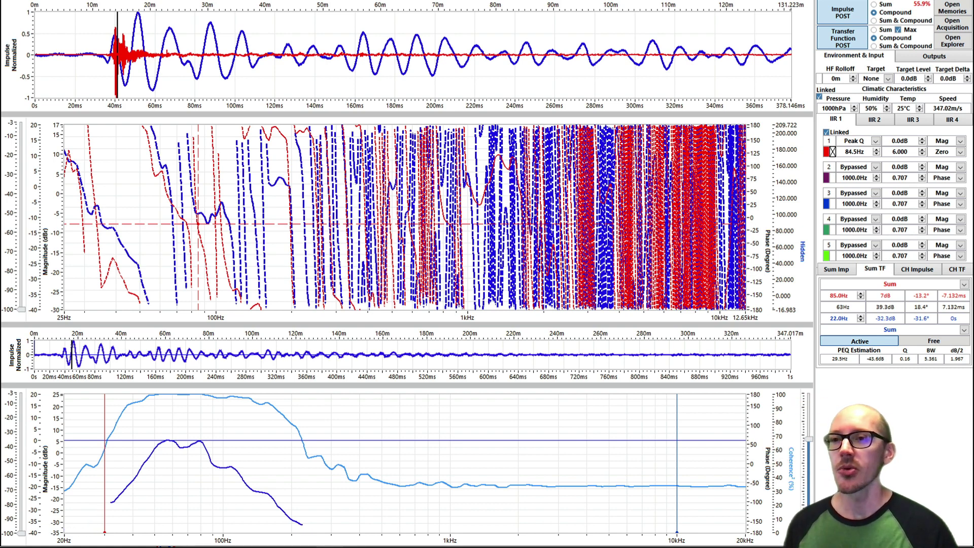
- Set the upper transfer function's magnitude blanking threshold to about -46 dB and examine the remaining low-frequency phase traces
{"action": "left_click", "coordinate": [21, 217]}
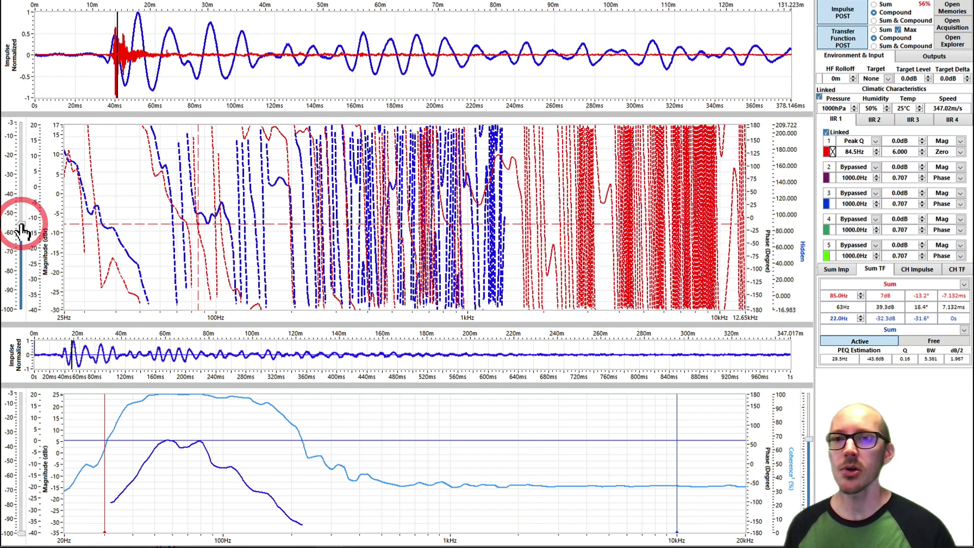
{"action": "left_click", "coordinate": [20, 202]}
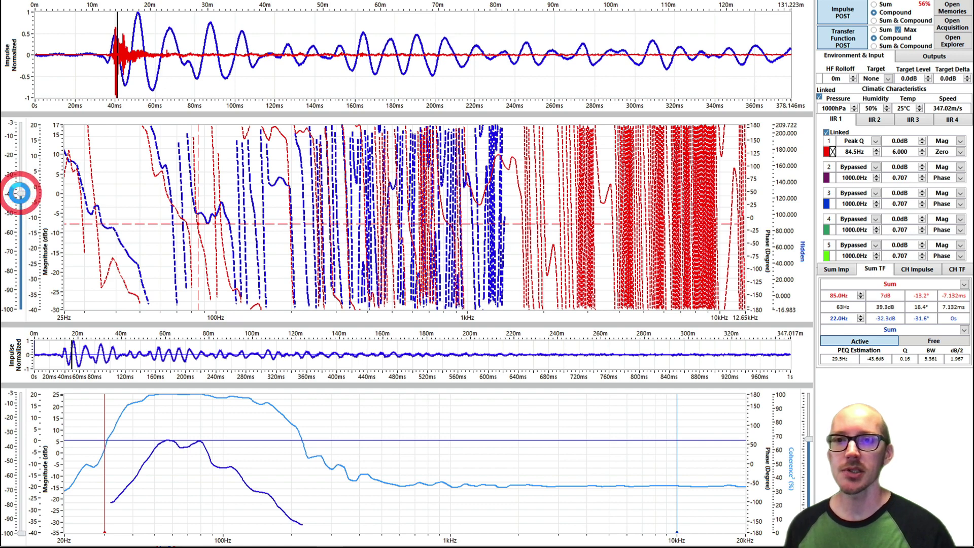
{"action": "left_click", "coordinate": [21, 203]}
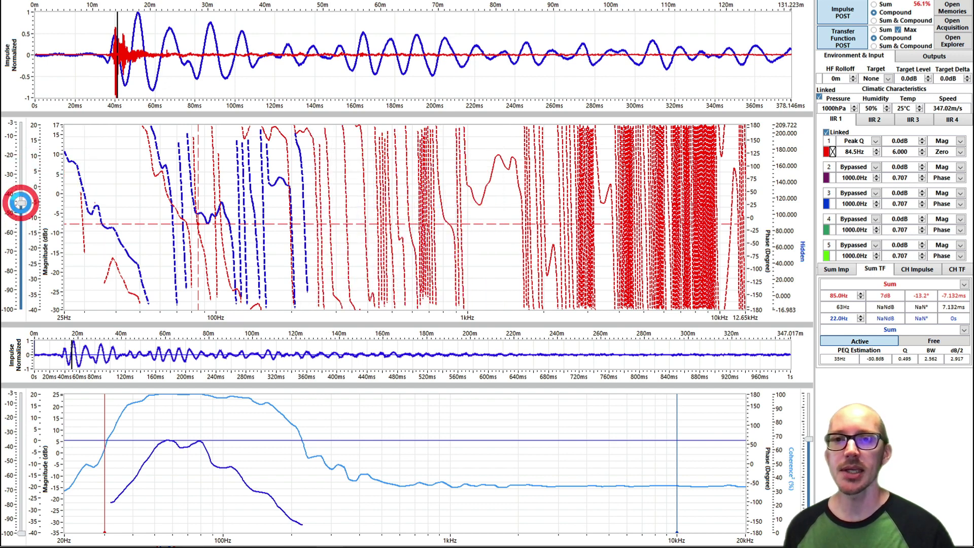
{"action": "left_click", "coordinate": [21, 207]}
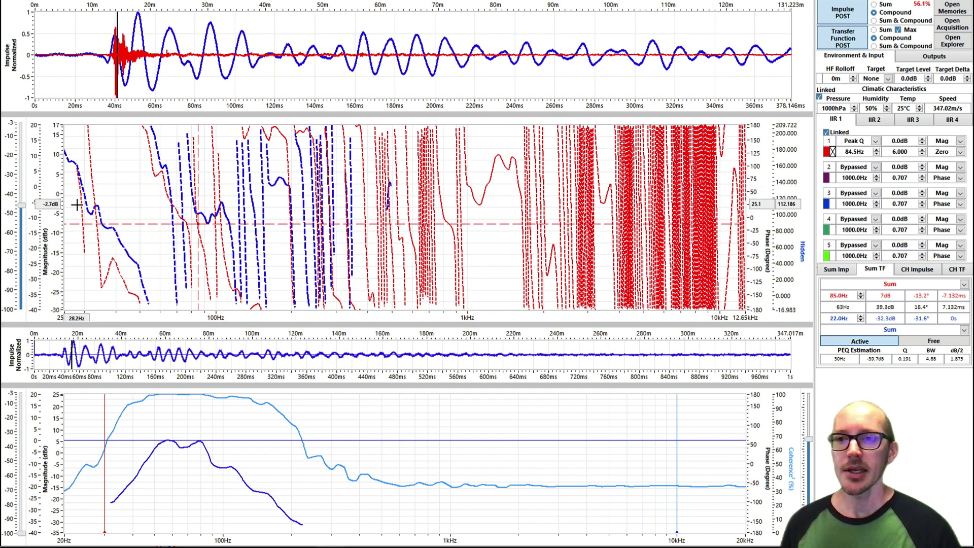
{"action": "scroll", "coordinate": [76, 211], "scroll_direction": "up", "scroll_amount": 3}
{"action": "scroll", "coordinate": [76, 211], "scroll_direction": "up", "scroll_amount": 2}
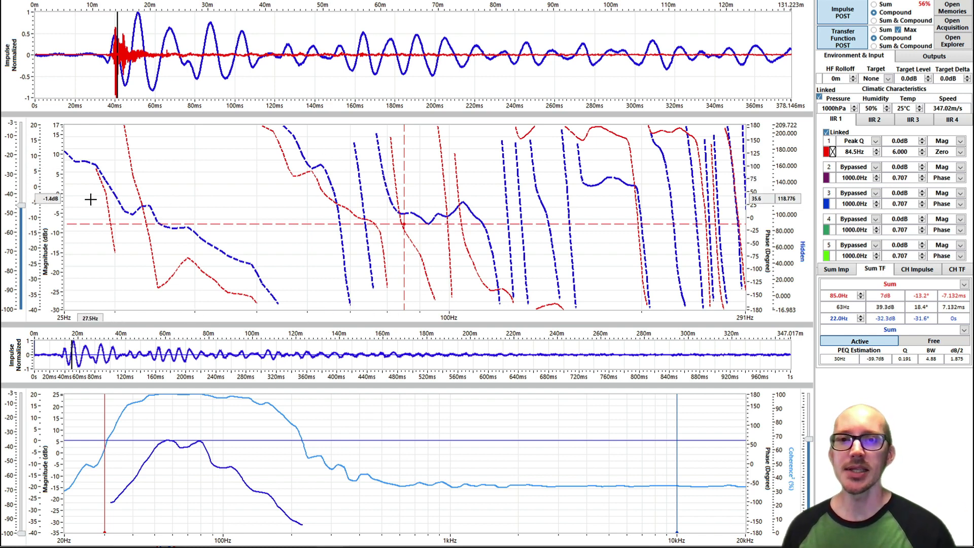
{"action": "scroll", "coordinate": [90, 199], "scroll_direction": "up", "scroll_amount": 1}
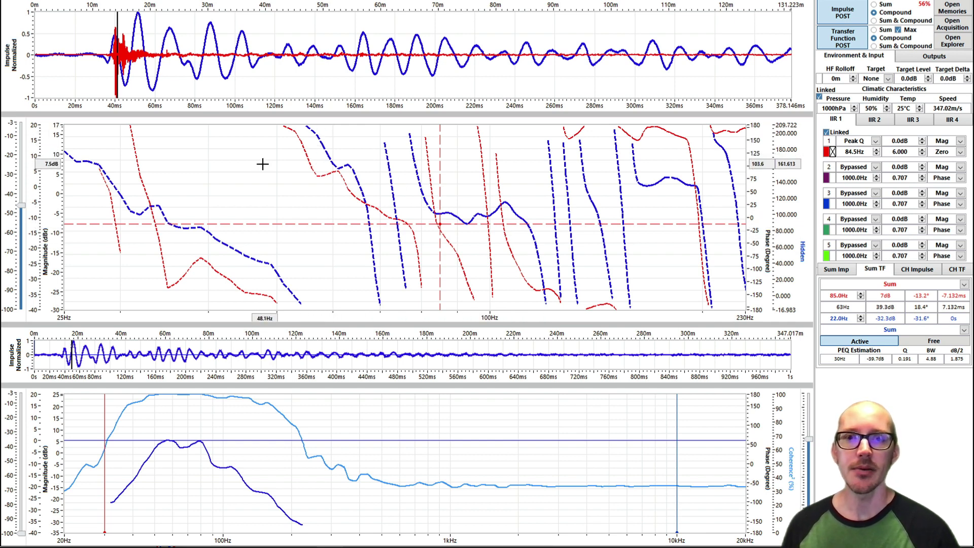
{"action": "scroll", "coordinate": [95, 197], "scroll_direction": "down", "scroll_amount": 3}
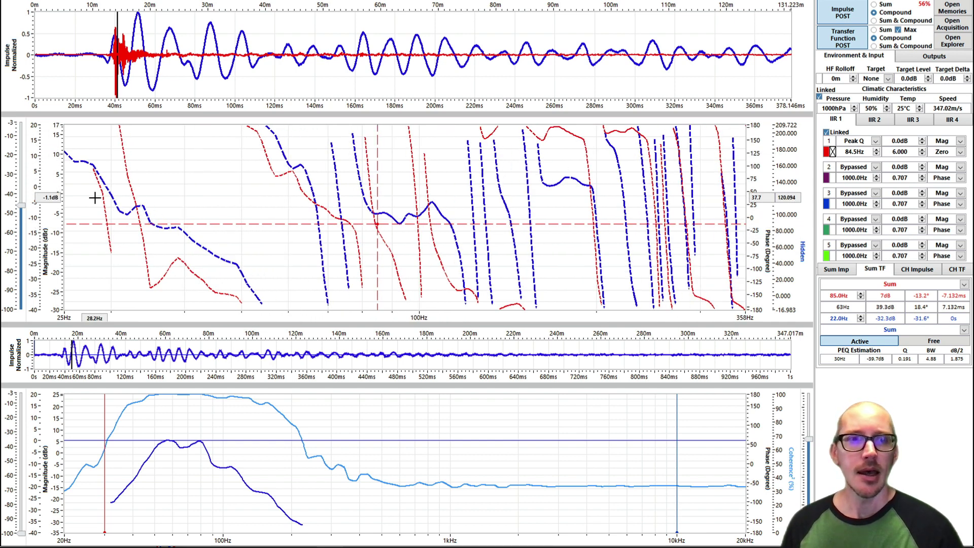
{"action": "scroll", "coordinate": [95, 197], "scroll_direction": "down", "scroll_amount": 2}
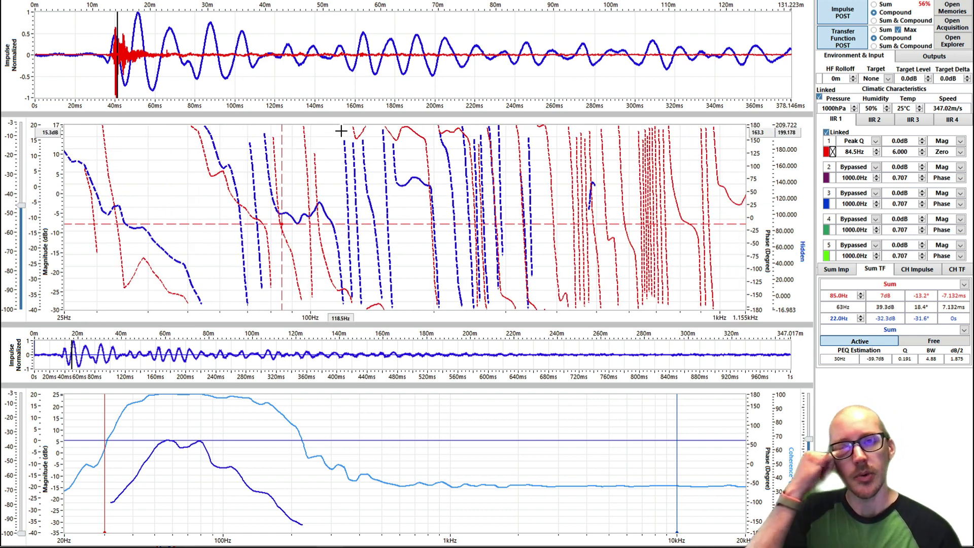
- Enlarge the impulse plot and examine the main and sub arrivals around 40 ms
{"action": "left_click_drag", "start_coordinate": [328, 115], "coordinate": [326, 80]}
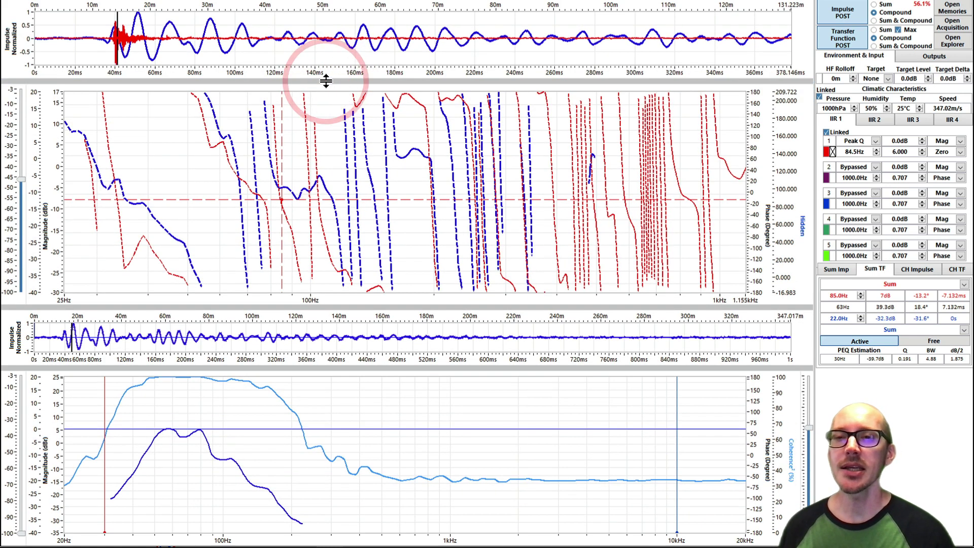
{"action": "left_click", "coordinate": [326, 80]}
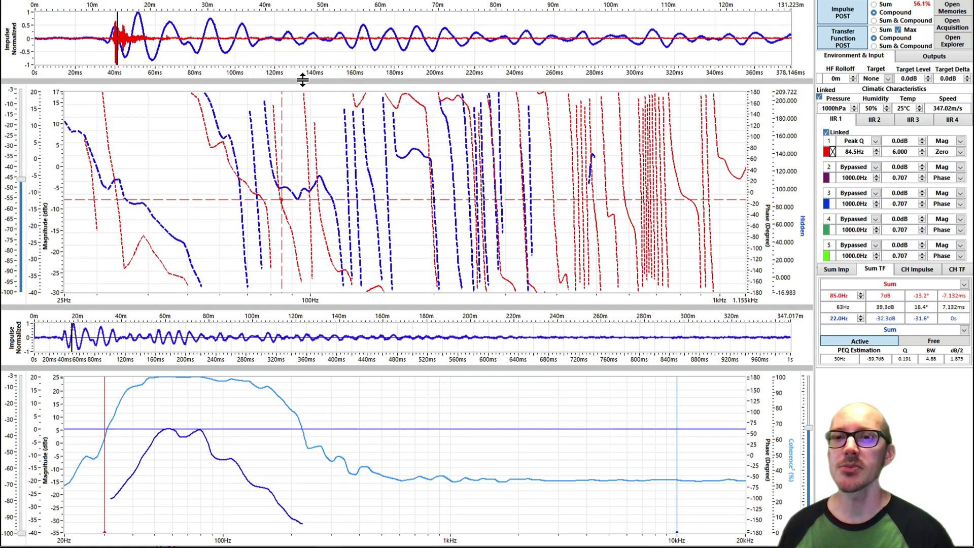
{"action": "left_click_drag", "start_coordinate": [303, 79], "coordinate": [315, 224]}
{"action": "scroll", "coordinate": [88, 108], "scroll_direction": "up", "scroll_amount": 1}
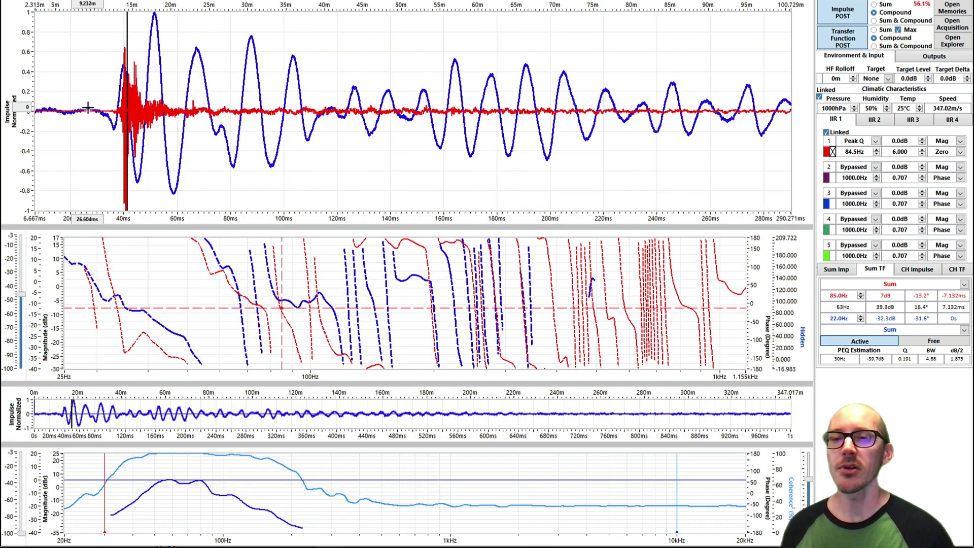
{"action": "scroll", "coordinate": [87, 108], "scroll_direction": "up", "scroll_amount": 2}
{"action": "scroll", "coordinate": [165, 109], "scroll_direction": "up", "scroll_amount": 2}
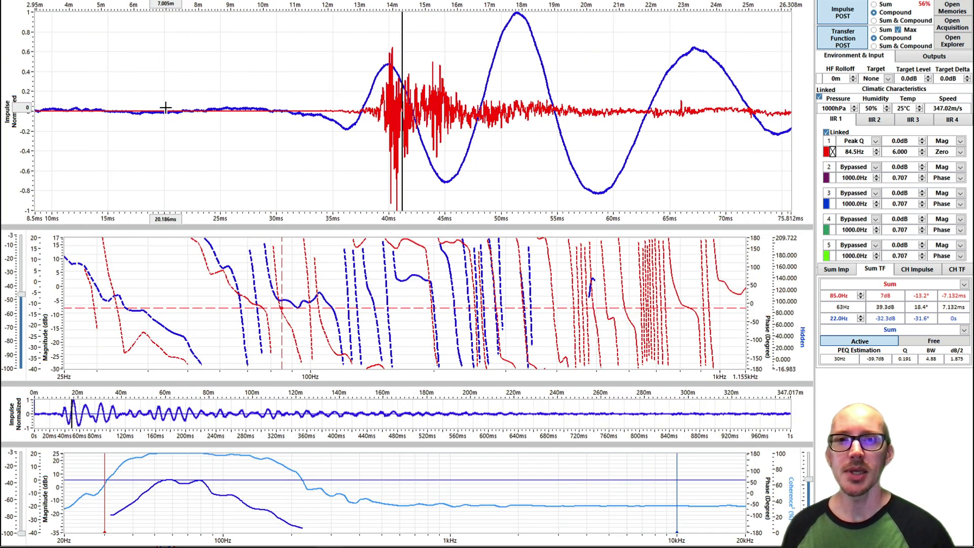
{"action": "scroll", "coordinate": [166, 107], "scroll_direction": "right", "scroll_amount": 8}
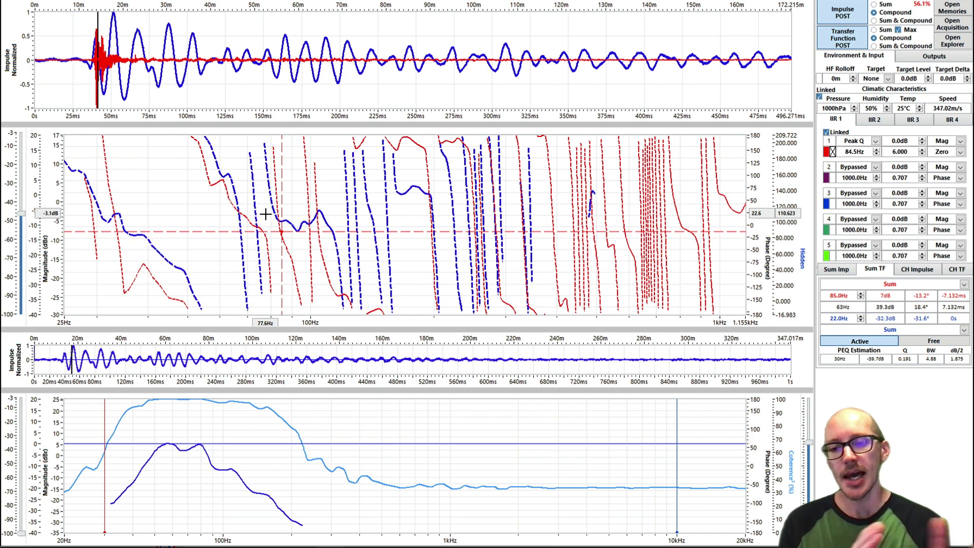
- Switch to Preview, browse the venue photos and open the stage and seating view IMG_9549.HEIC
{"action": "key", "text": "super+Tab"}
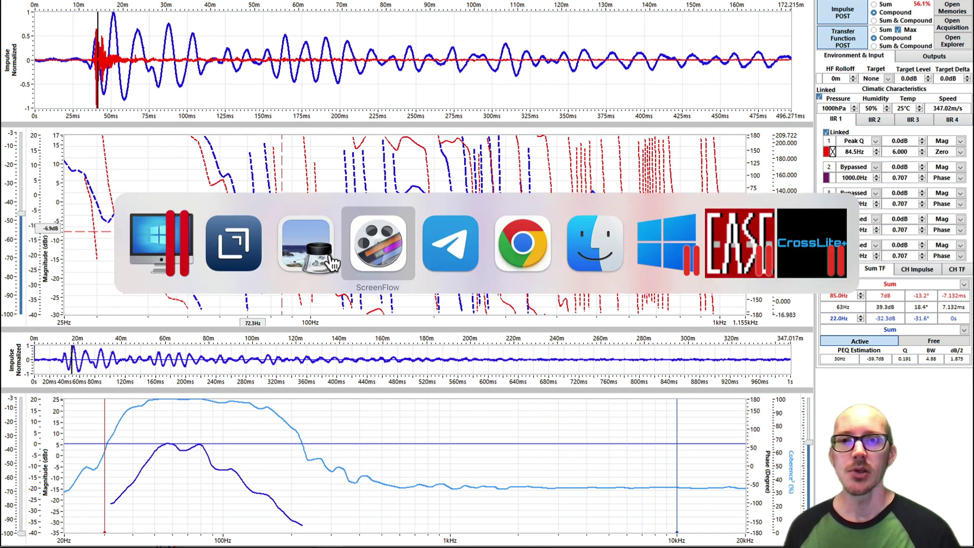
{"action": "left_click", "coordinate": [293, 257]}
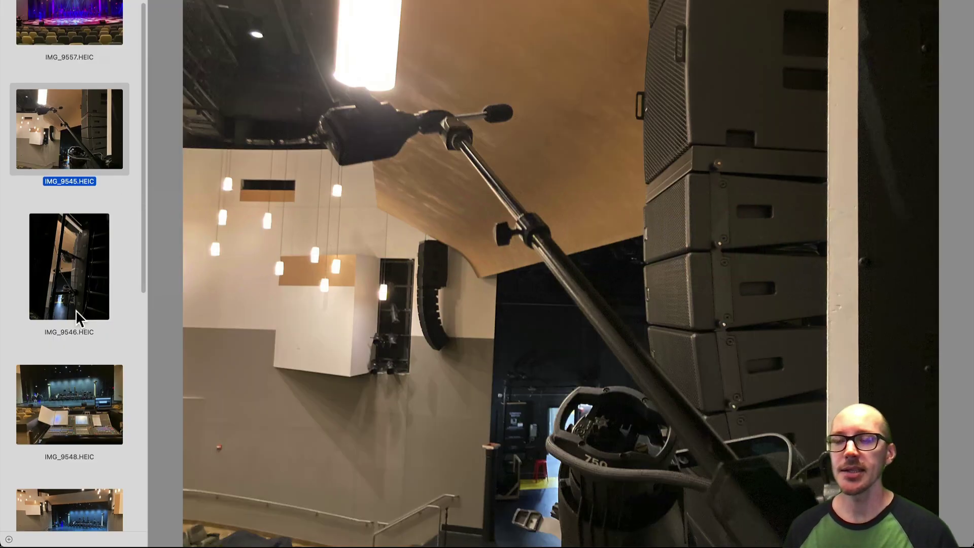
{"action": "scroll", "coordinate": [76, 311], "scroll_direction": "down", "scroll_amount": 8}
{"action": "left_click", "coordinate": [77, 317]}
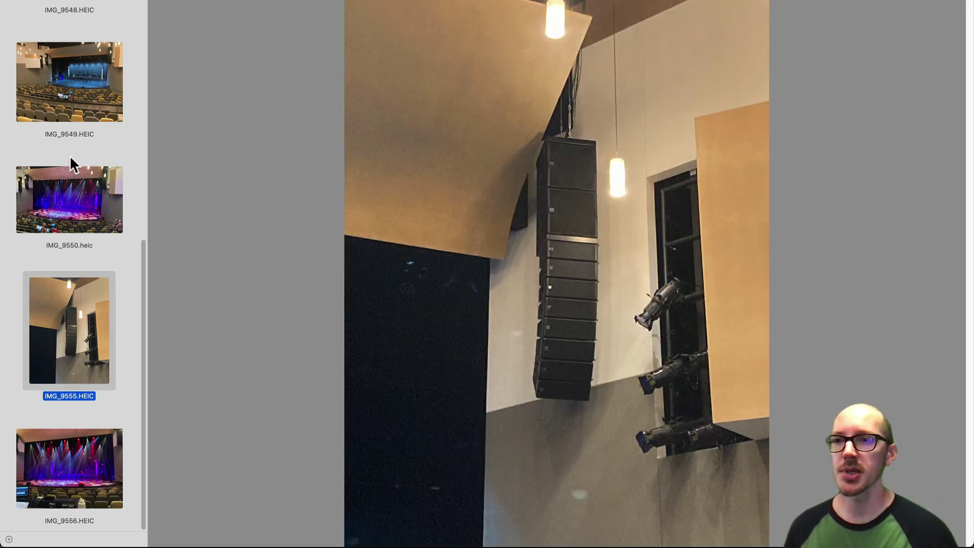
{"action": "left_click", "coordinate": [74, 97]}
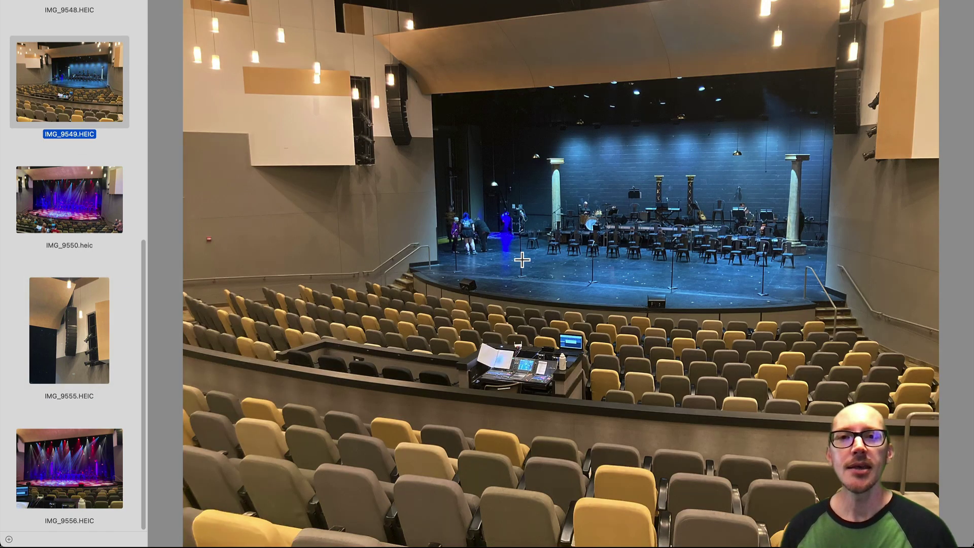
- Outline the hanging speaker array beside the stage with a red box, its lower section in green and its upper section in blue
{"action": "left_click_drag", "start_coordinate": [413, 283], "coordinate": [616, 474]}
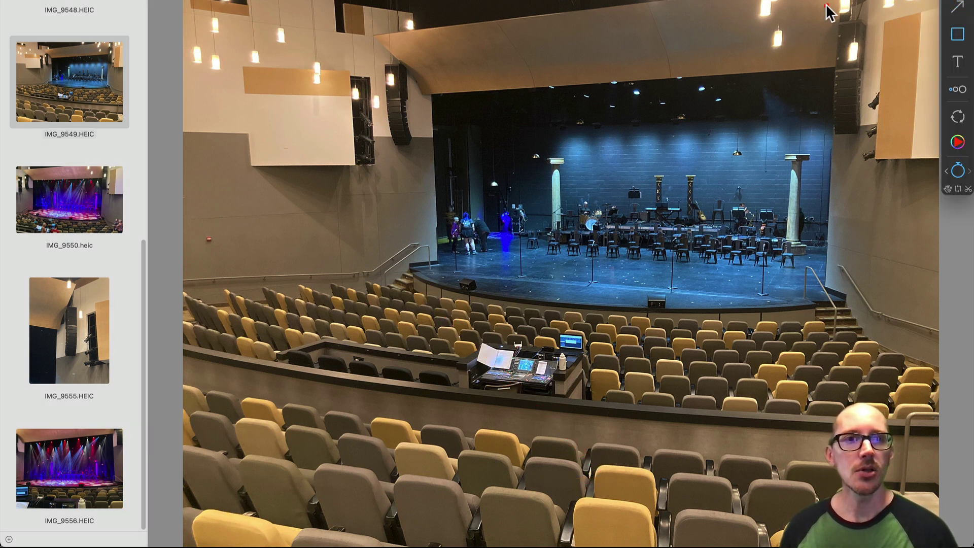
{"action": "left_click_drag", "start_coordinate": [818, 16], "coordinate": [878, 158]}
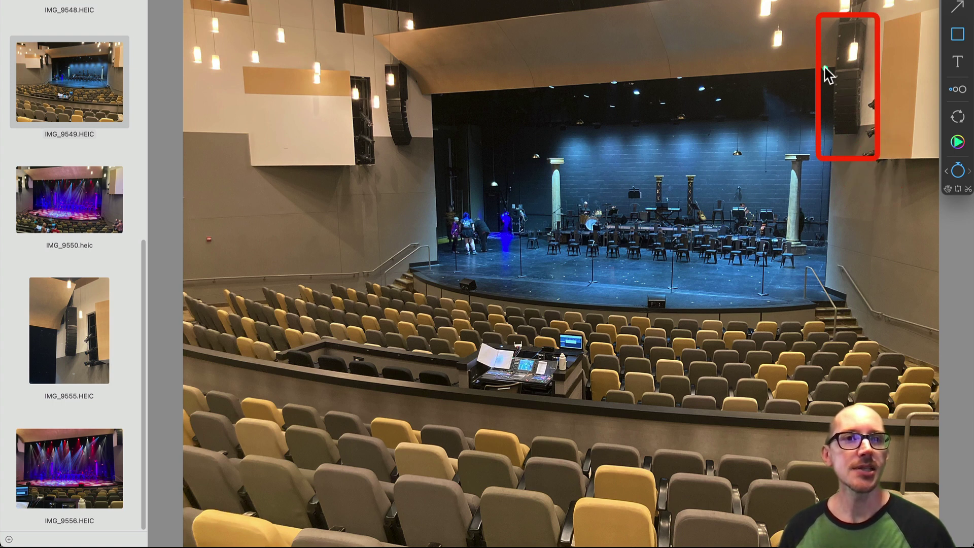
{"action": "mouse_move", "coordinate": [823, 67]}
{"action": "left_mouse_down"}
{"action": "mouse_move", "coordinate": [866, 100]}
{"action": "mouse_move", "coordinate": [870, 138]}
{"action": "left_mouse_up"}
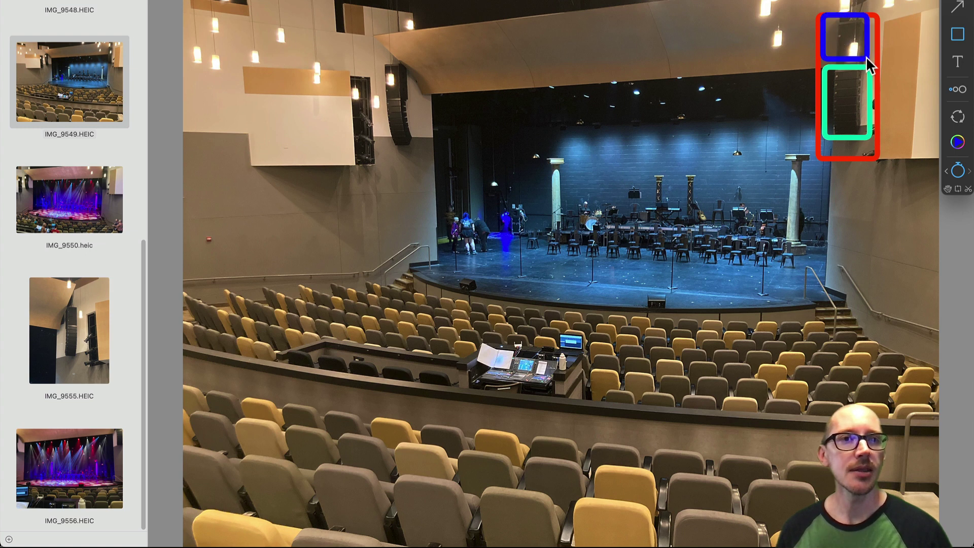
- Finish the blue box around the array's upper section and remove all three drawn boxes from the venue photo
{"action": "left_click_drag", "start_coordinate": [867, 57], "coordinate": [873, 61]}
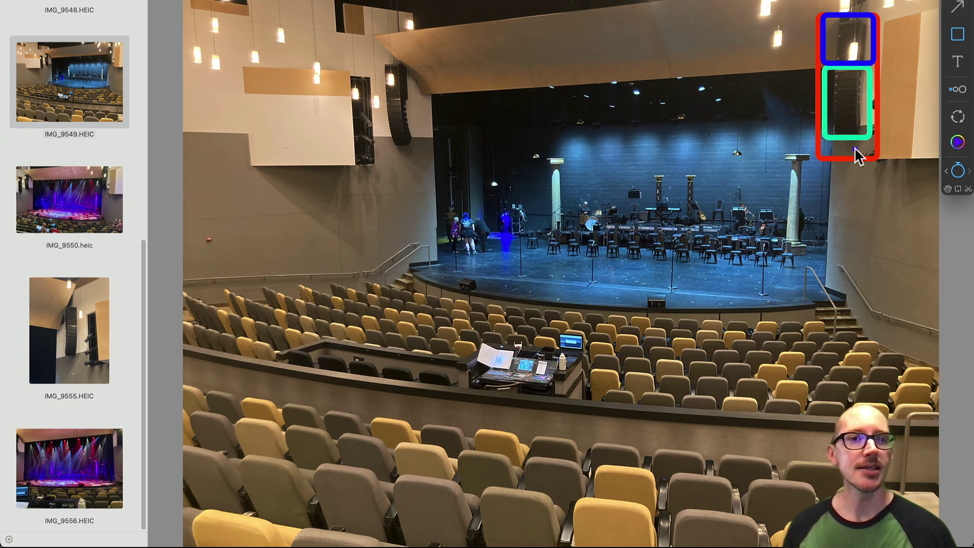
{"action": "key", "text": "super+z"}
{"action": "key", "text": "super+z"}
{"action": "key", "text": "super+z"}
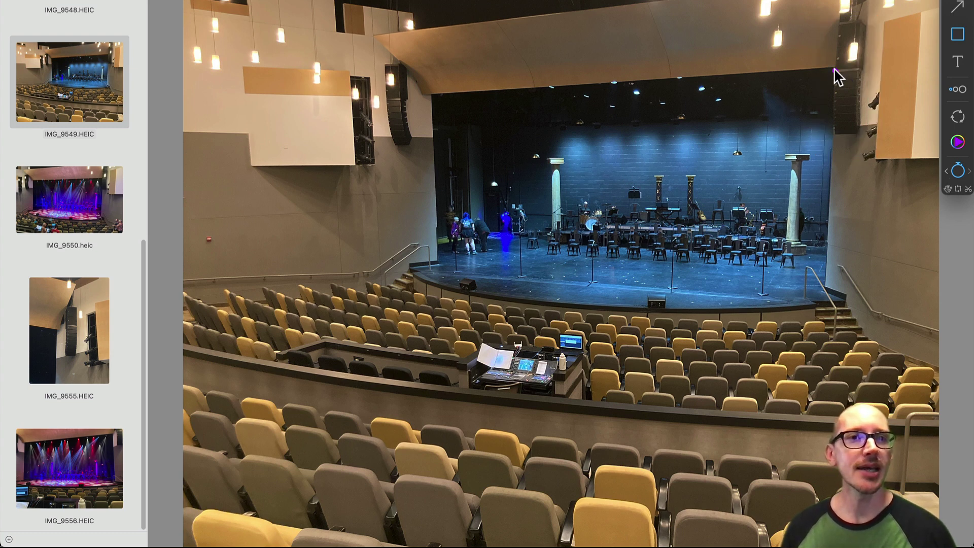
- Enlarge the speaker array in the photo, outline the topmost main cabinet in purple and the subwoofer cabinet directly above it in red
{"action": "left_click", "coordinate": [858, 78]}
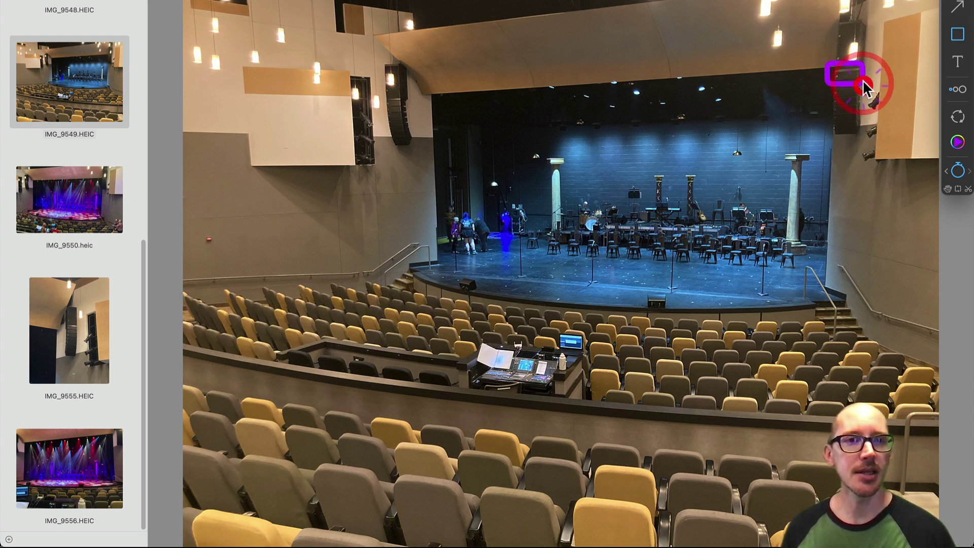
{"action": "scroll", "coordinate": [863, 71], "scroll_direction": "up", "scroll_amount": 10}
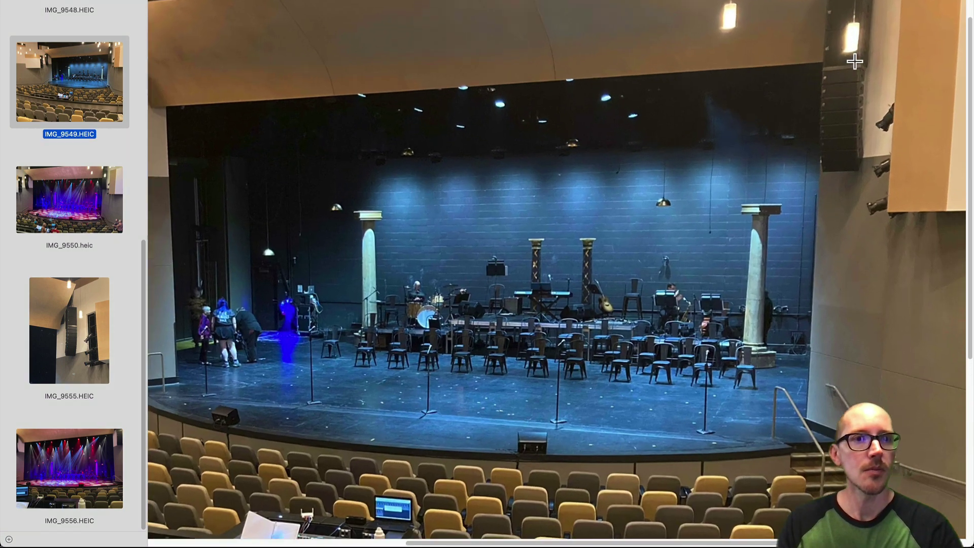
{"action": "scroll", "coordinate": [855, 62], "scroll_direction": "up", "scroll_amount": 5}
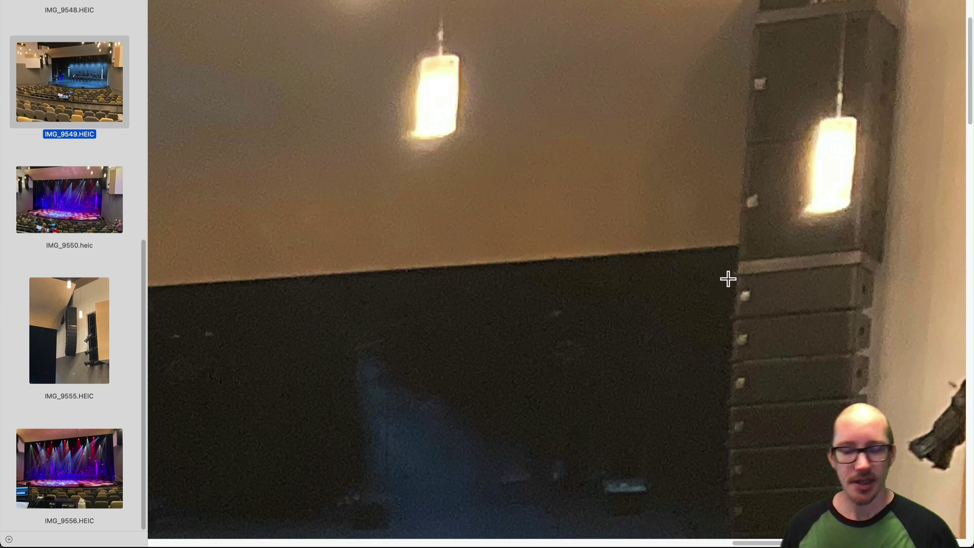
{"action": "key", "text": "super+shift+a"}
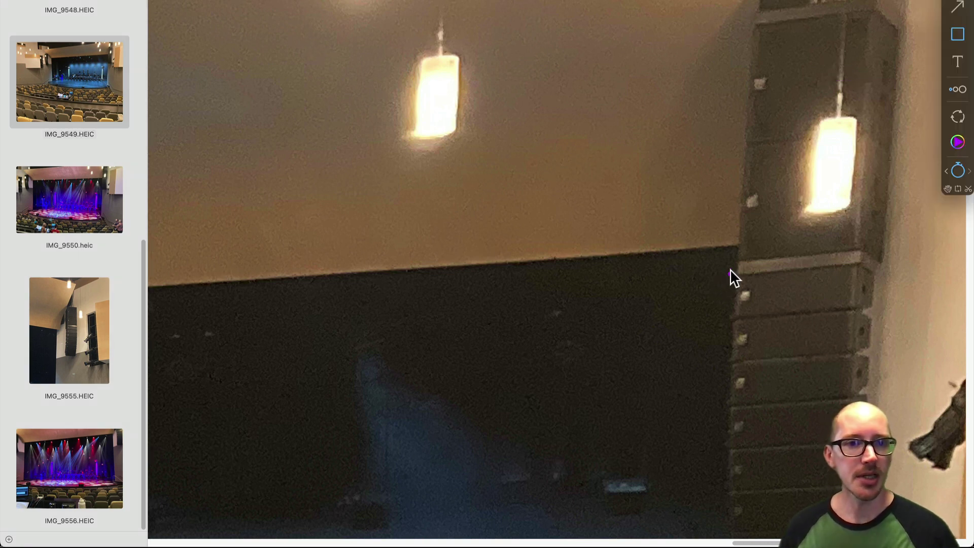
{"action": "left_click_drag", "start_coordinate": [823, 267], "coordinate": [902, 320]}
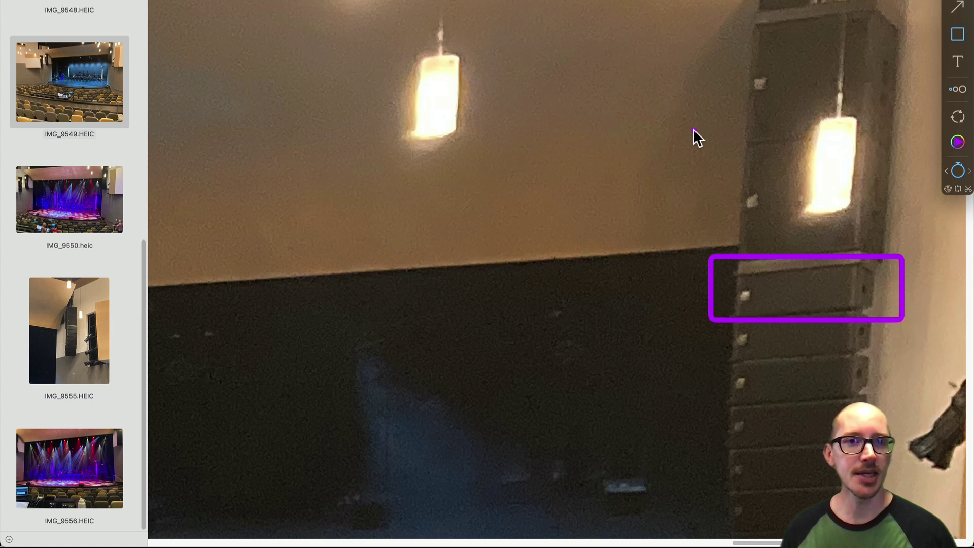
{"action": "left_click_drag", "start_coordinate": [700, 130], "coordinate": [877, 175]}
{"action": "left_click", "coordinate": [908, 252]}
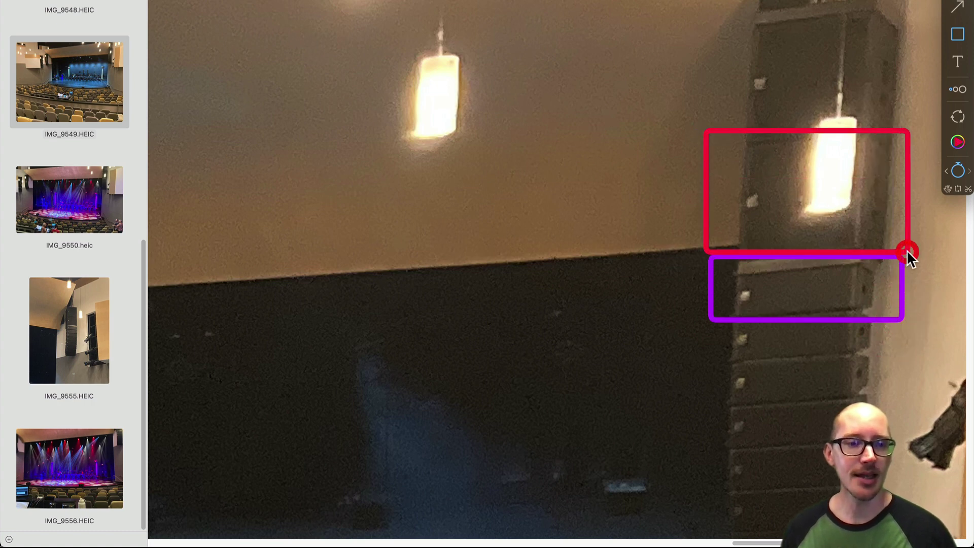
- Switch back to Crosslite and load s.r2.grnd as the content of output channel s
{"action": "key", "text": "super+Tab"}
{"action": "left_click", "coordinate": [252, 259]}
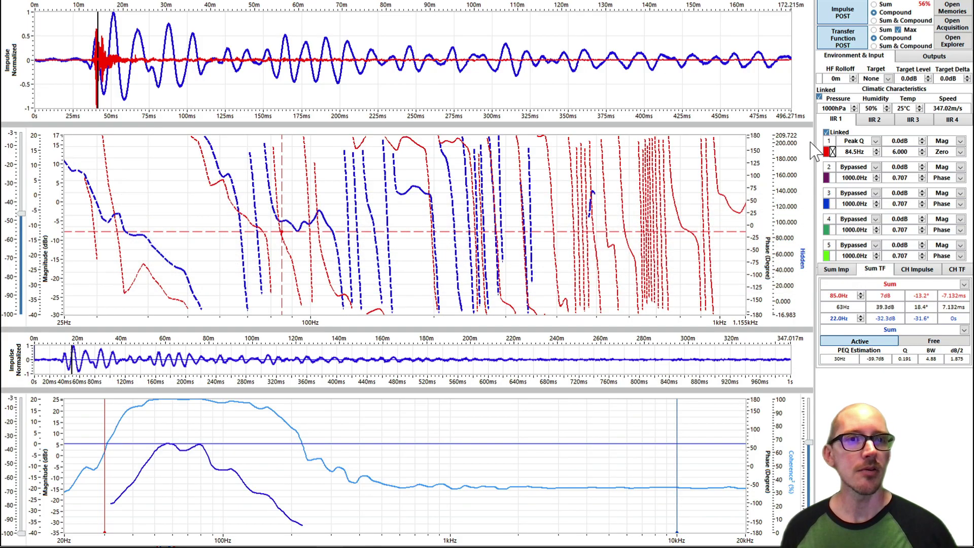
{"action": "left_click", "coordinate": [917, 52]}
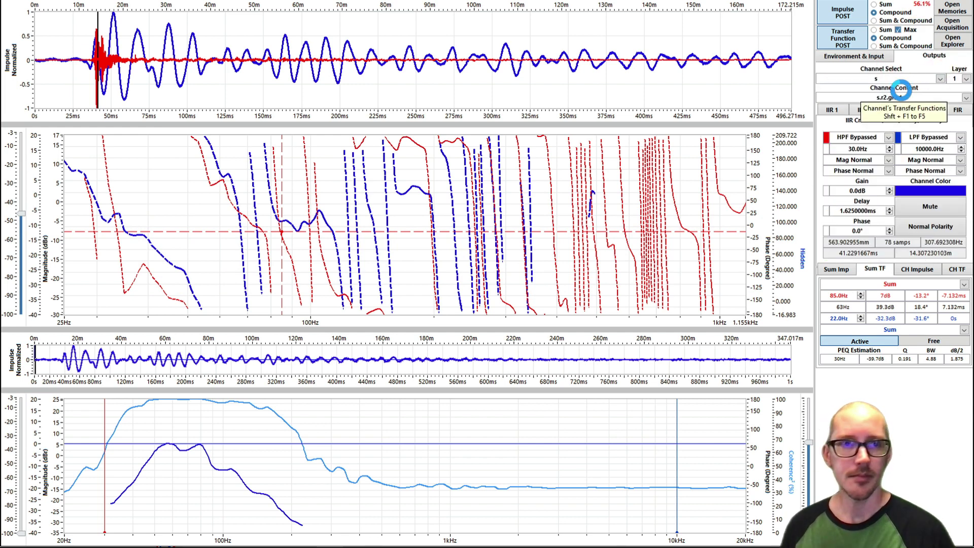
{"action": "scroll", "coordinate": [893, 98], "scroll_direction": "down", "scroll_amount": 1}
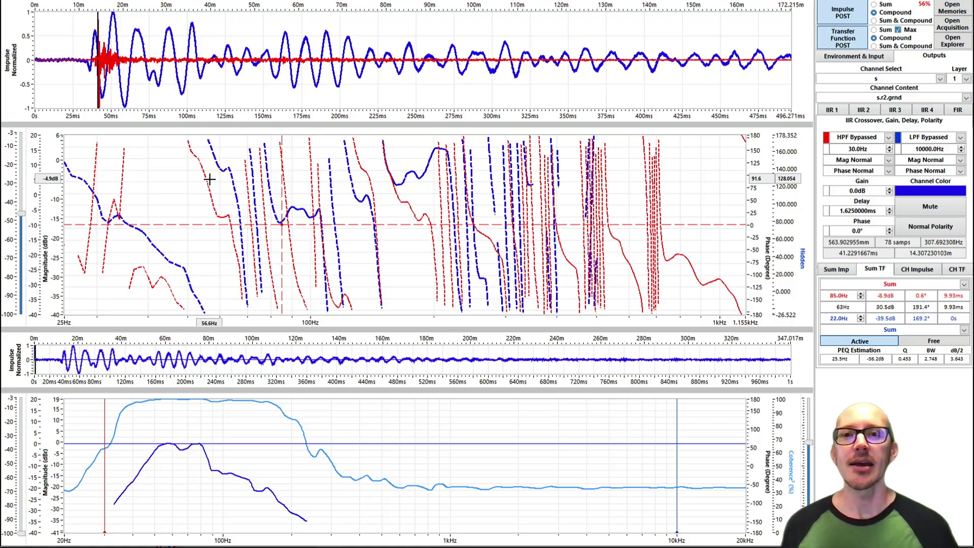
- View the wider stage photo in Preview, switch back to Crosslite and load s.r2.near as the content of channel s
{"action": "key", "text": "super+Tab"}
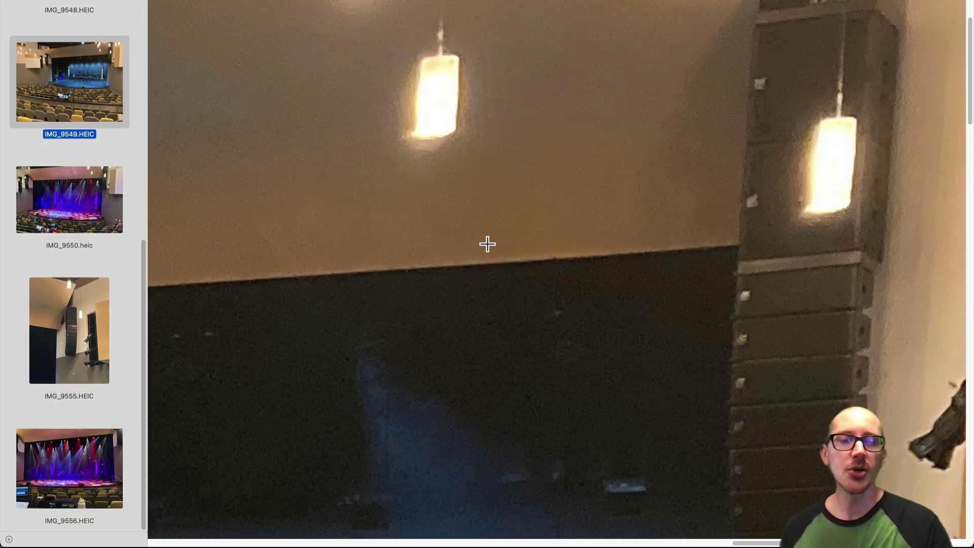
{"action": "scroll", "coordinate": [396, 293], "scroll_direction": "down", "scroll_amount": 10}
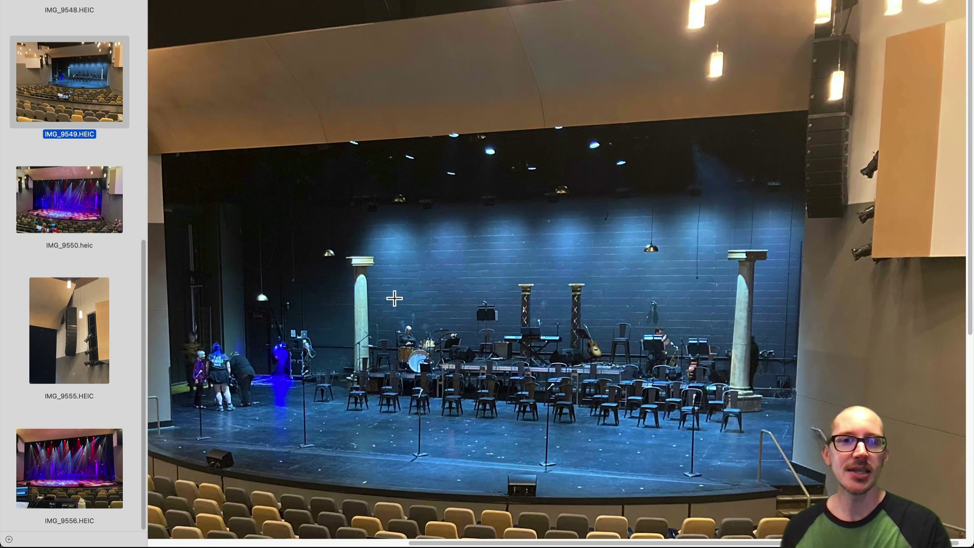
{"action": "scroll", "coordinate": [394, 298], "scroll_direction": "down", "scroll_amount": 4}
{"action": "key", "text": "super+Tab"}
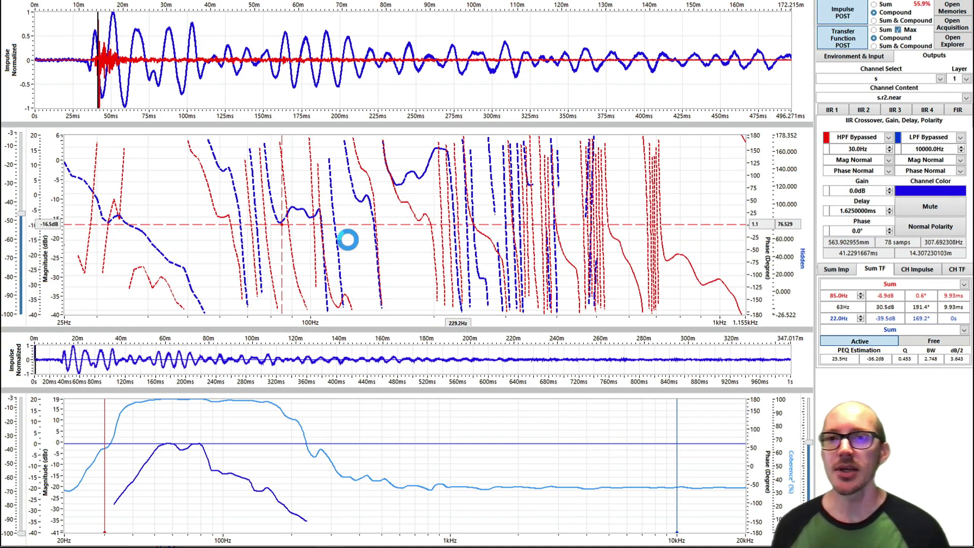
{"action": "key", "text": "Down"}
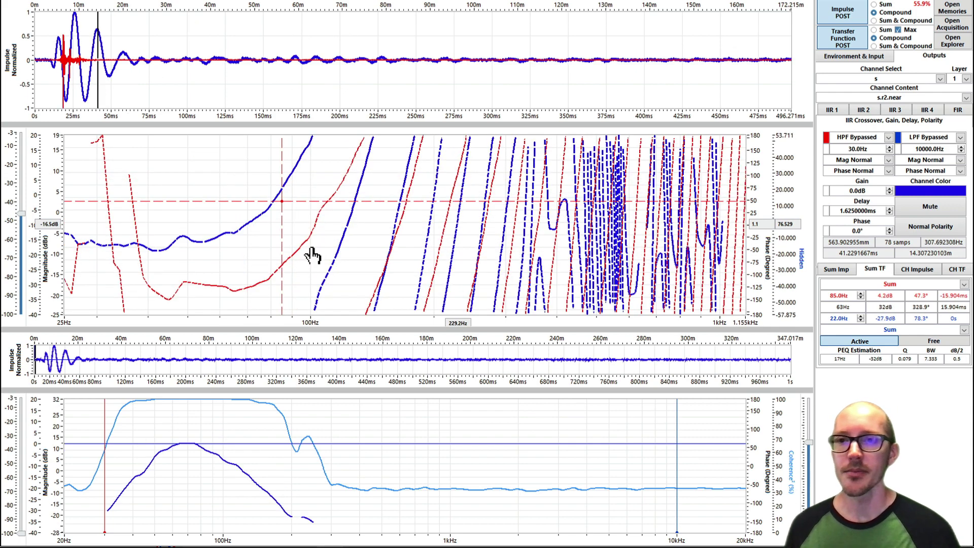
- Set the impulse optimization's time mode to Rise and optimize the time of channel s
{"action": "right_click", "coordinate": [249, 38]}
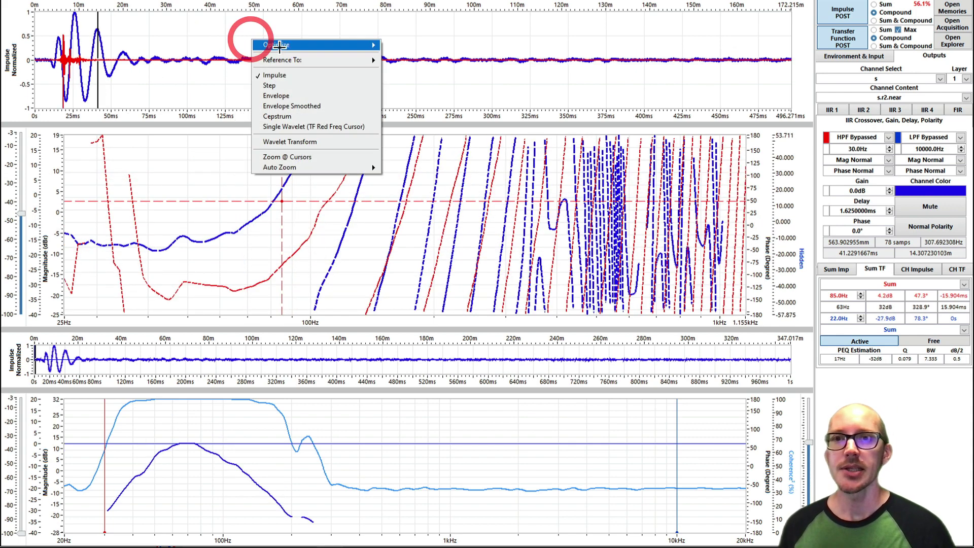
{"action": "left_click", "coordinate": [161, 33]}
{"action": "right_click", "coordinate": [225, 33]}
{"action": "mouse_move", "coordinate": [310, 37]}
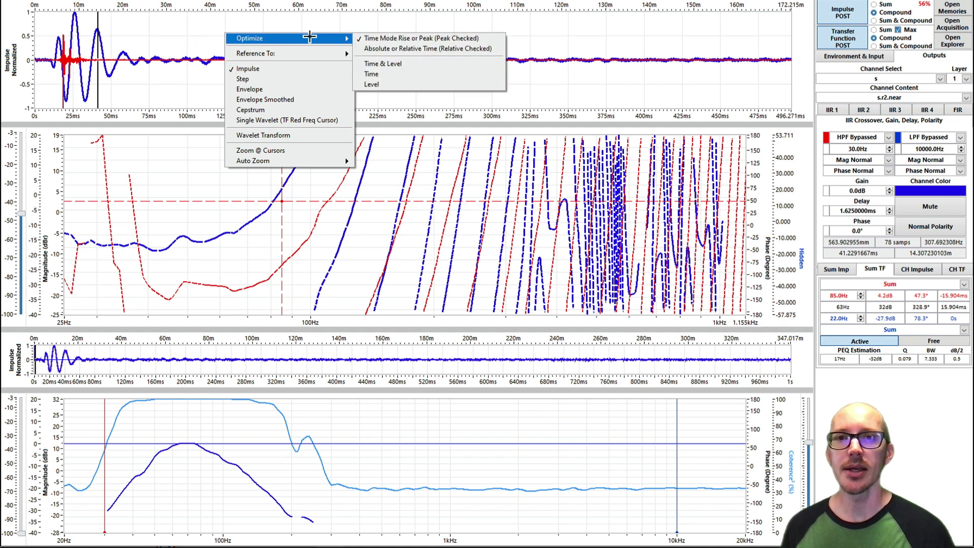
{"action": "left_click", "coordinate": [362, 39]}
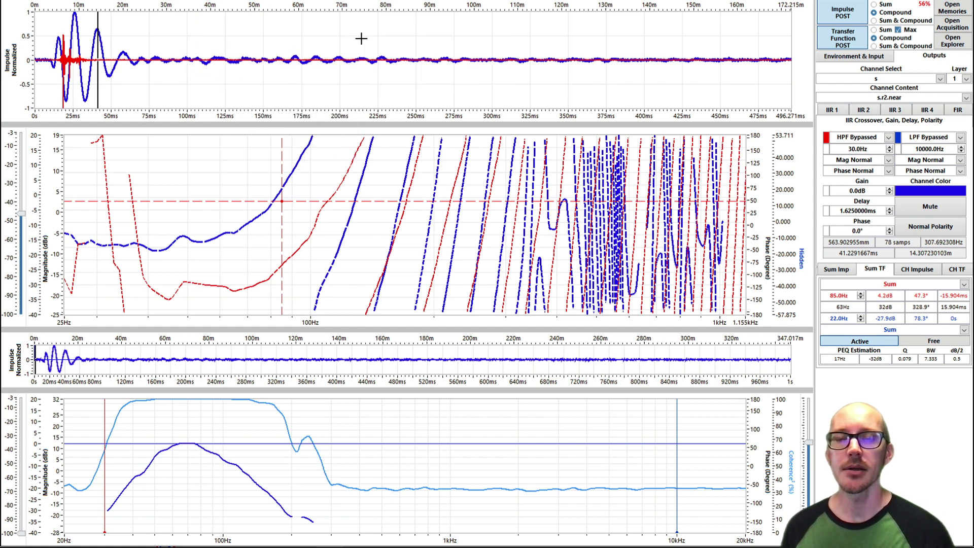
{"action": "right_click", "coordinate": [316, 21]}
{"action": "mouse_move", "coordinate": [381, 27]}
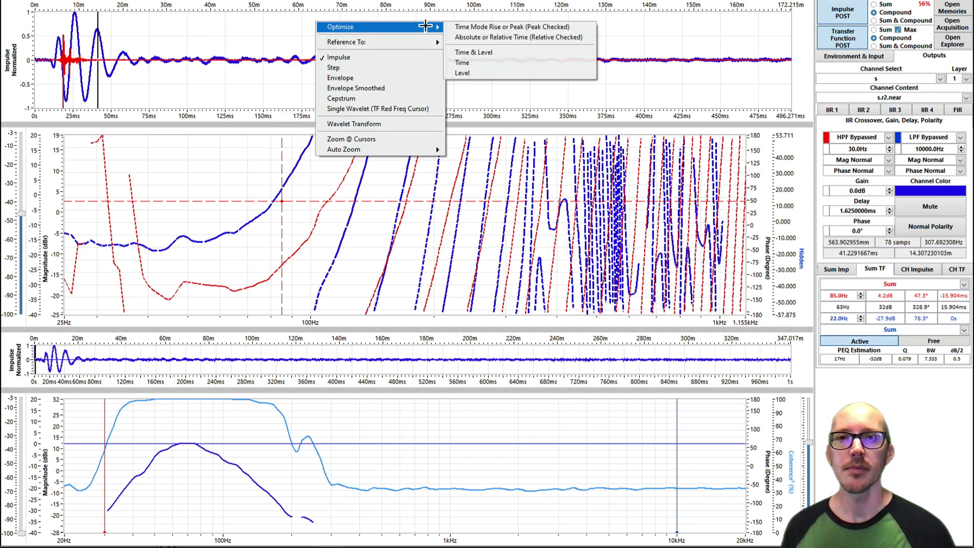
{"action": "left_click", "coordinate": [477, 62]}
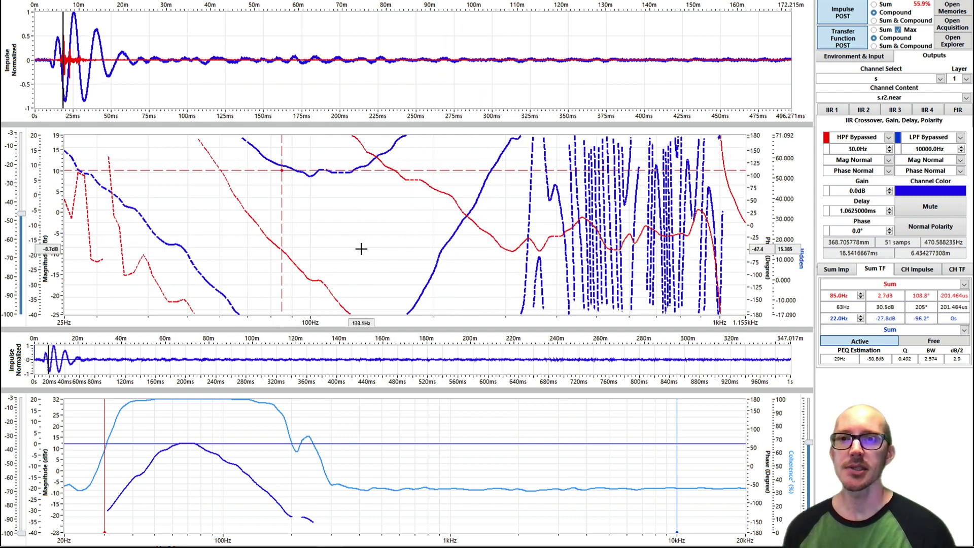
- Invert the polarity of channel s and place the red frequency cursor of the upper transfer function at 89 Hz
{"action": "left_click", "coordinate": [932, 229]}
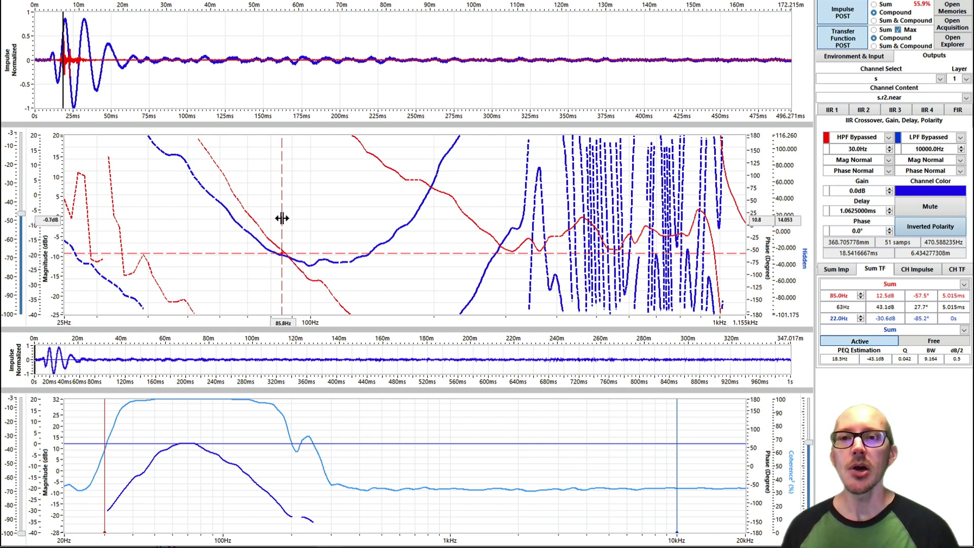
{"action": "left_click_drag", "start_coordinate": [282, 216], "coordinate": [287, 217]}
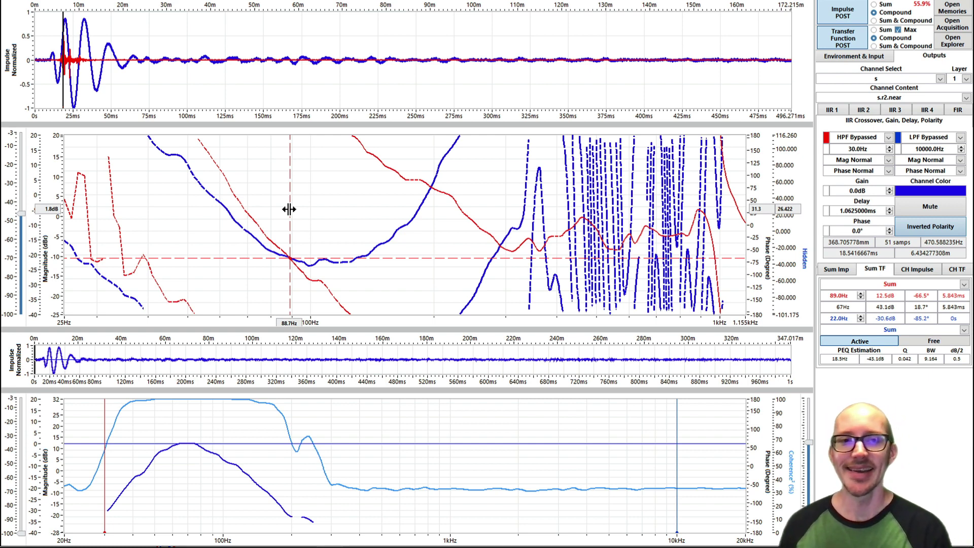
- Calculate 500/89 in Spotlight to get the half-cycle time at 89 Hz, and close the search
{"action": "key", "text": "super+space"}
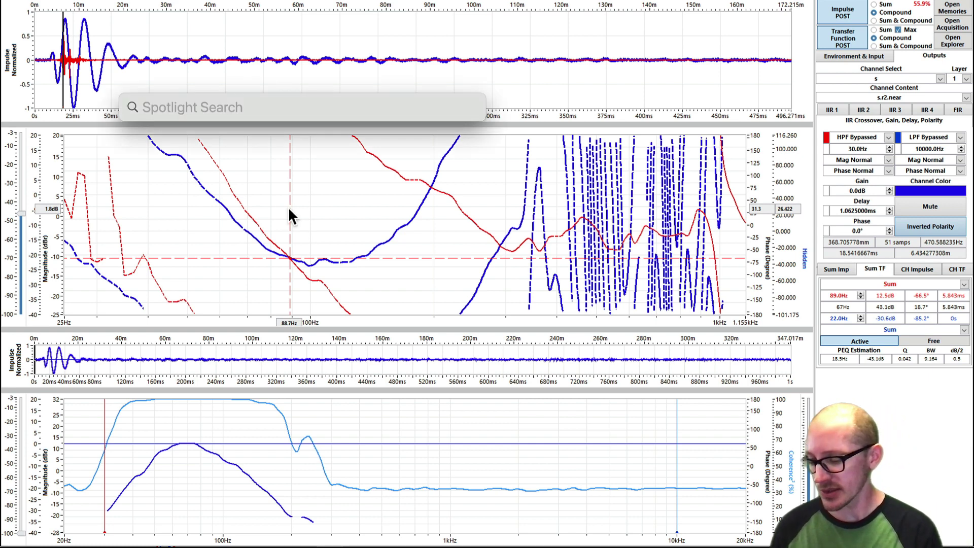
{"action": "type", "text": "500/"}
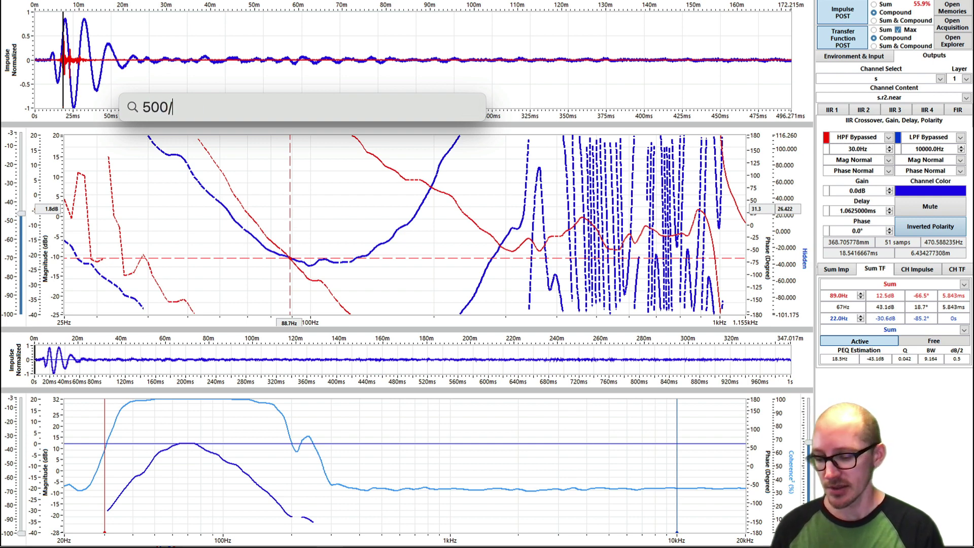
{"action": "type", "text": "89"}
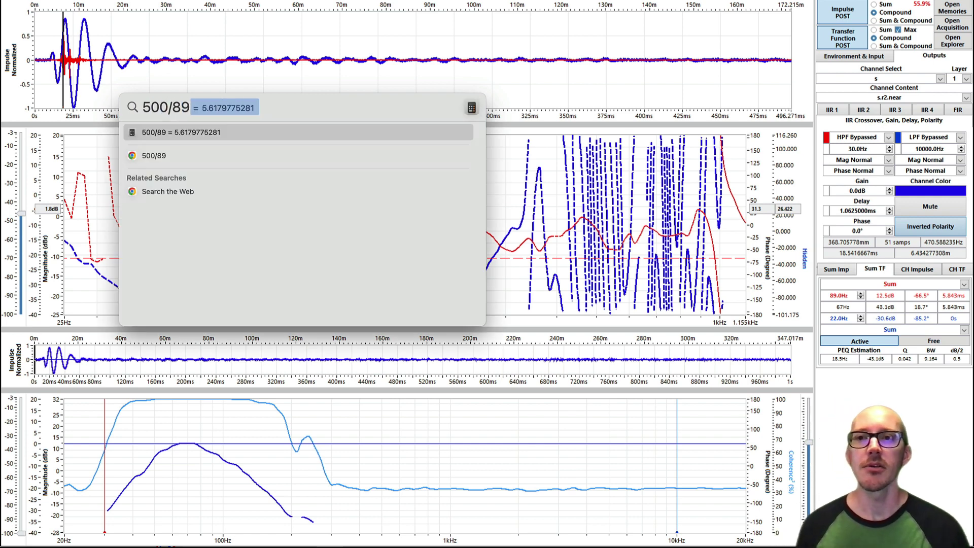
{"action": "key", "text": "Escape"}
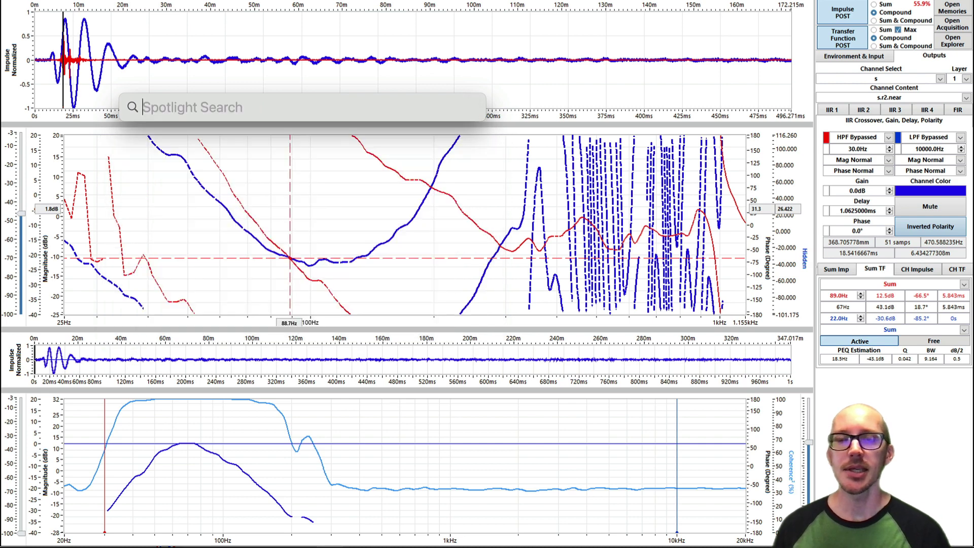
{"action": "key", "text": "Escape"}
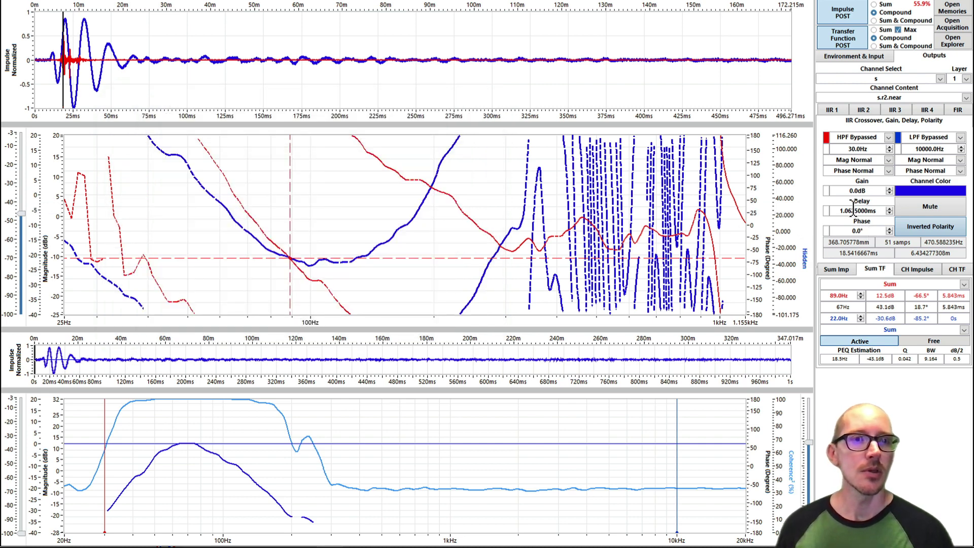
- Set the delay of channel s to 6.625 ms and return its polarity to normal
{"action": "double_click", "coordinate": [855, 210]}
{"action": "type", "text": "6"}
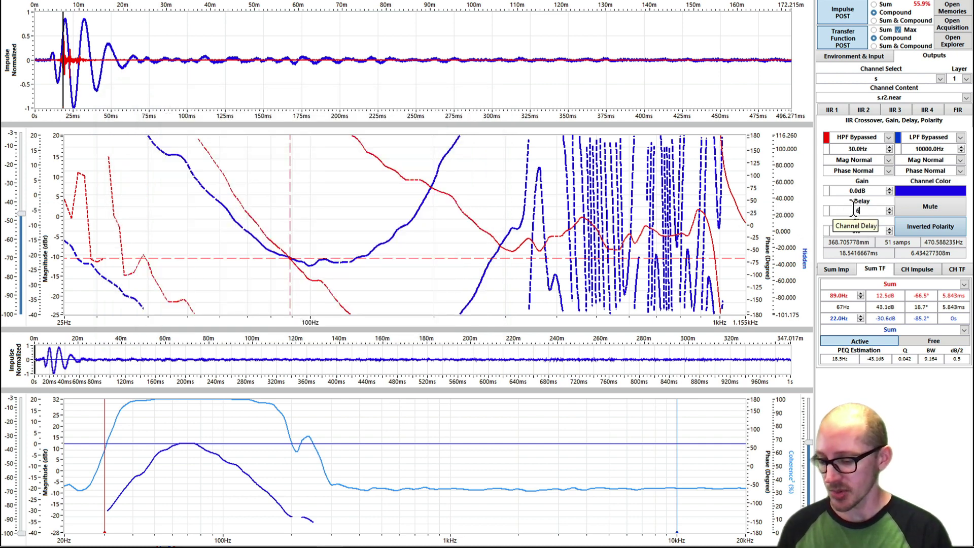
{"action": "type", "text": ".625"}
{"action": "key", "text": "Return"}
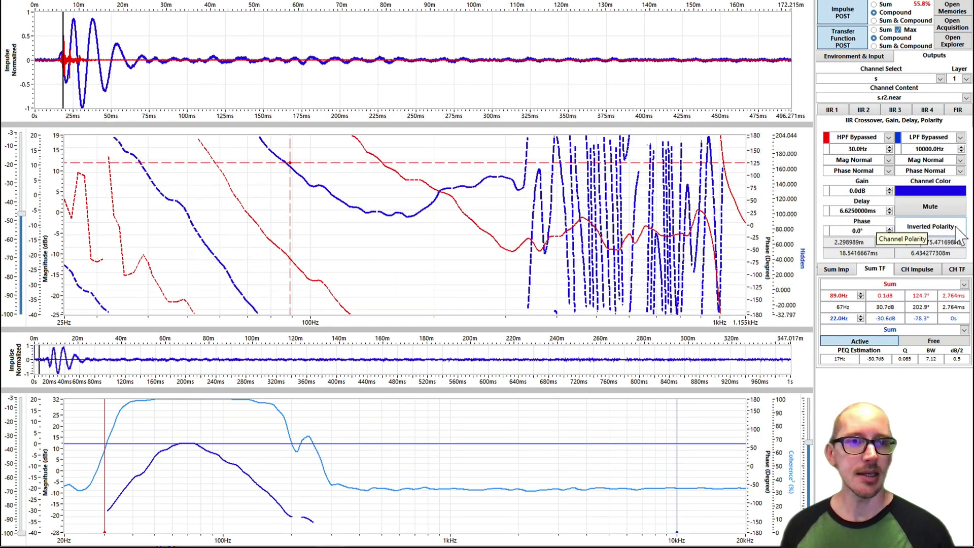
{"action": "left_click", "coordinate": [953, 227]}
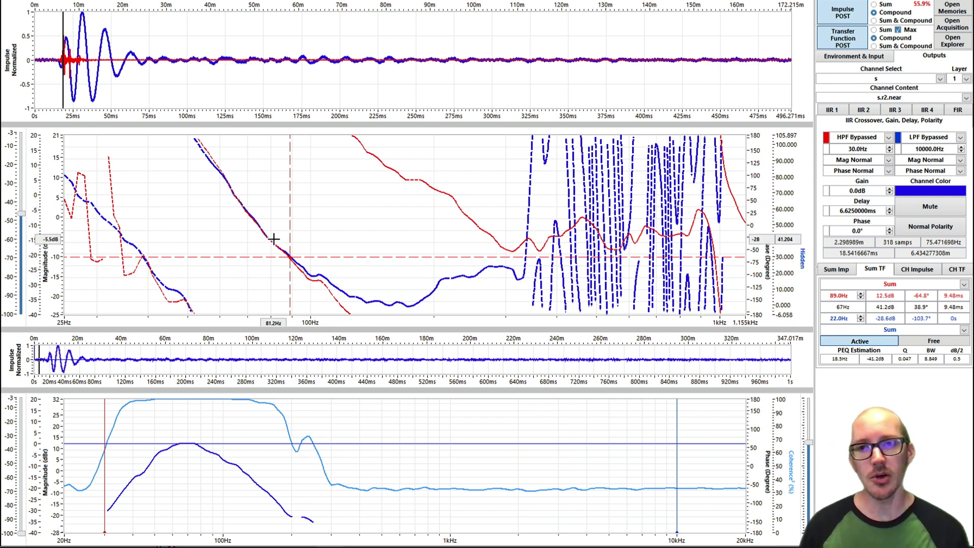
- Display the upper transfer function as magnitude with both the sum and compound traces, over the full 20 Hz to 20 kHz range
{"action": "right_click", "coordinate": [264, 214]}
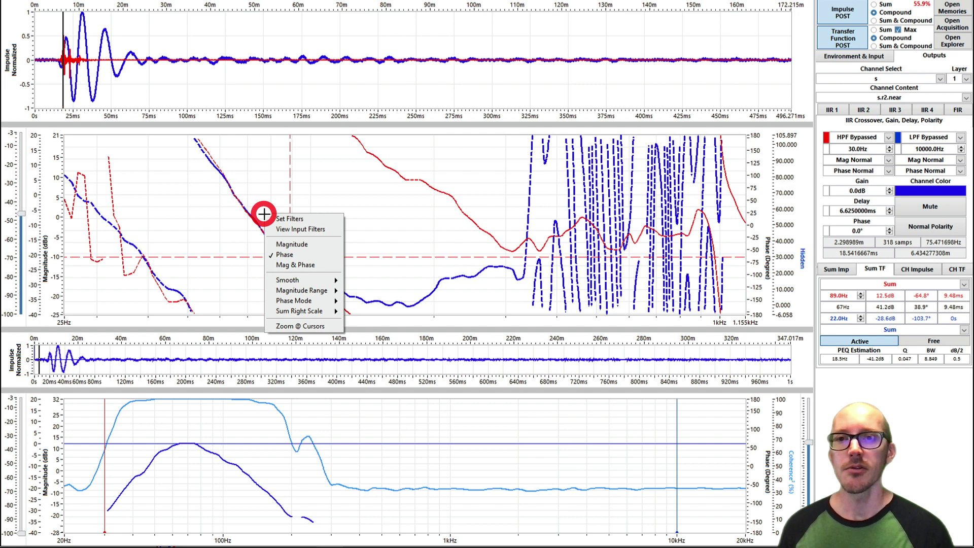
{"action": "left_click", "coordinate": [304, 245]}
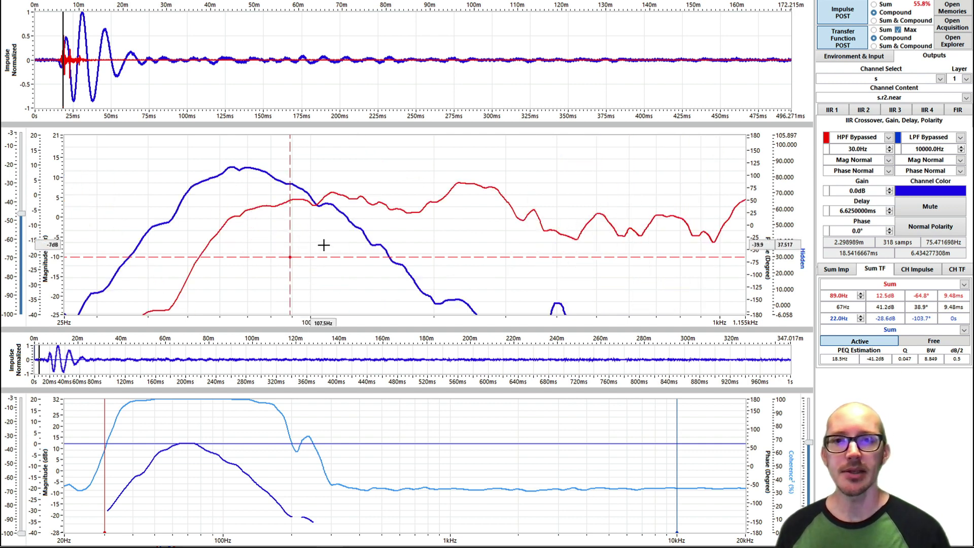
{"action": "left_click", "coordinate": [874, 47]}
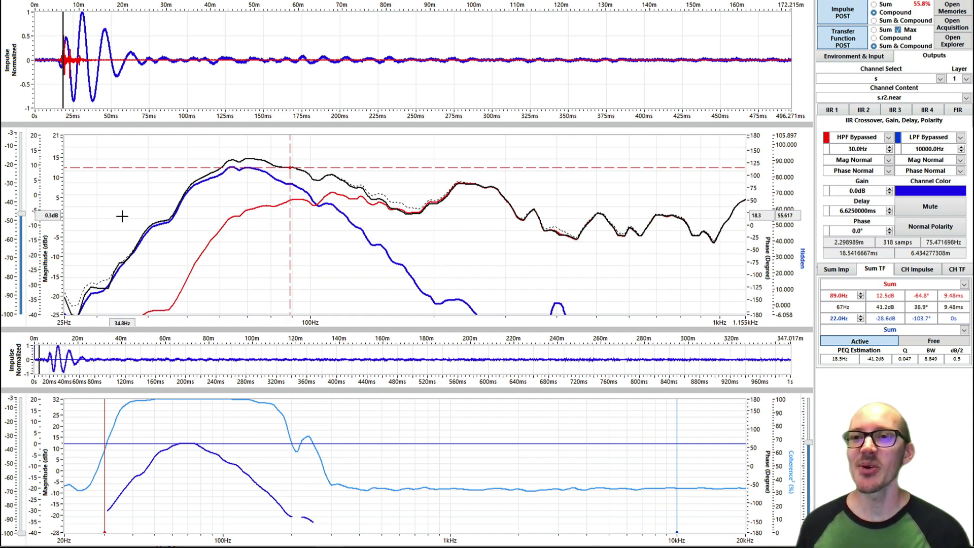
{"action": "scroll", "coordinate": [122, 216], "scroll_direction": "down", "scroll_amount": 5}
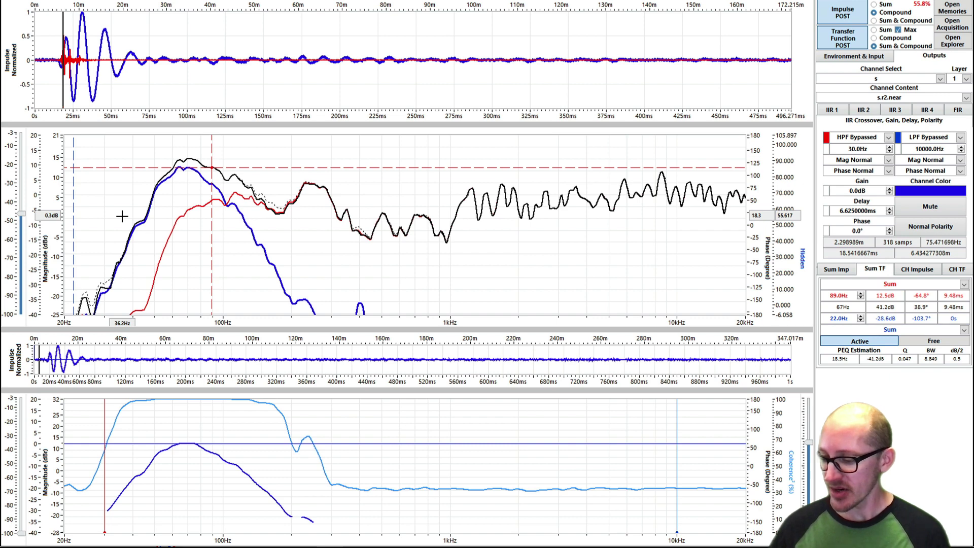
- Load s.r.stand as the content of channel s to examine its summation with the same alignment delay
{"action": "key", "text": "Down"}
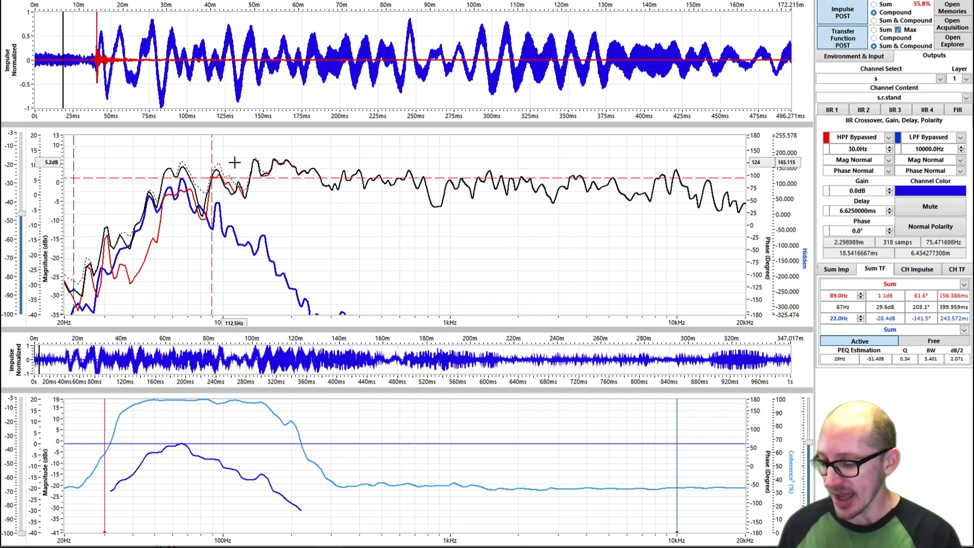
- Load s.r2.near as the content of channel s to compare its summation using the same alignment delay
{"action": "key", "text": "Up"}
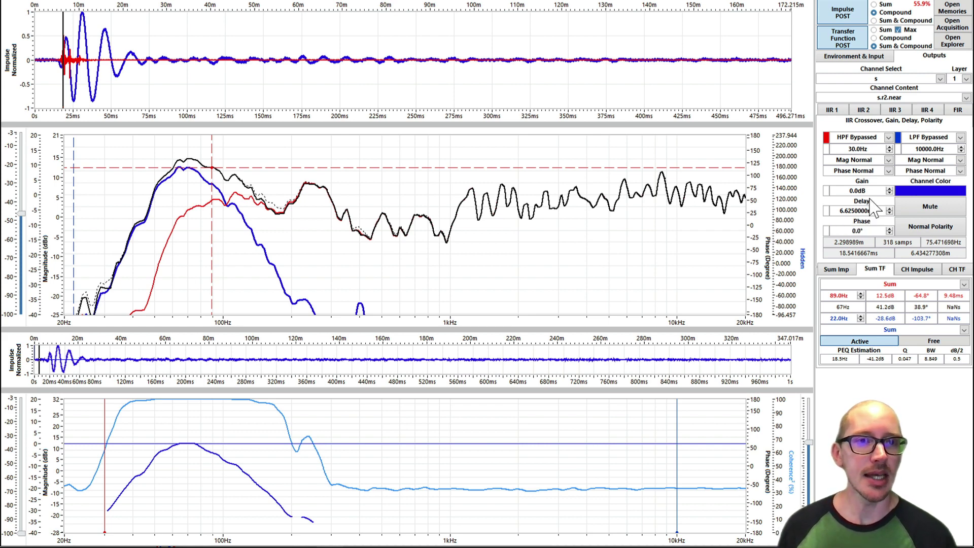
{"action": "key", "text": "Up"}
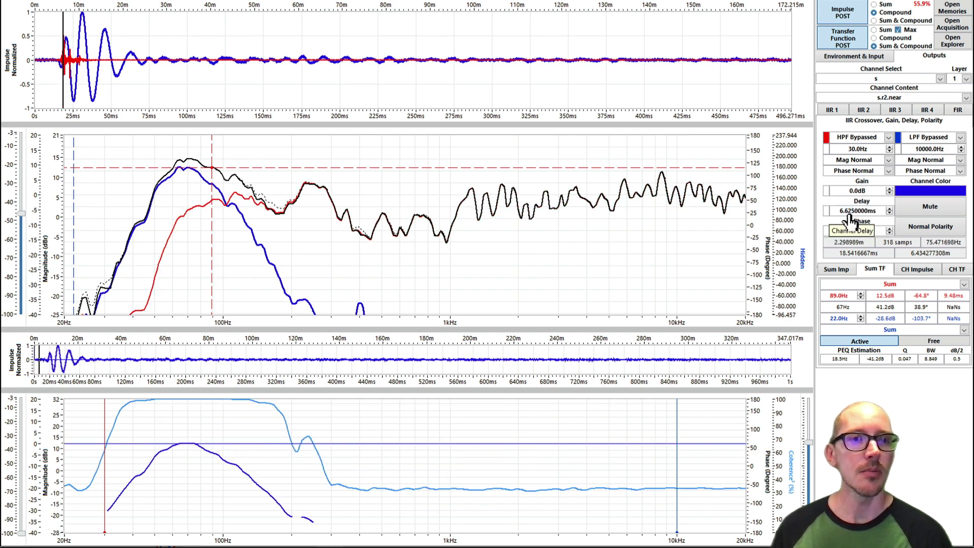
{"action": "key", "text": "Down"}
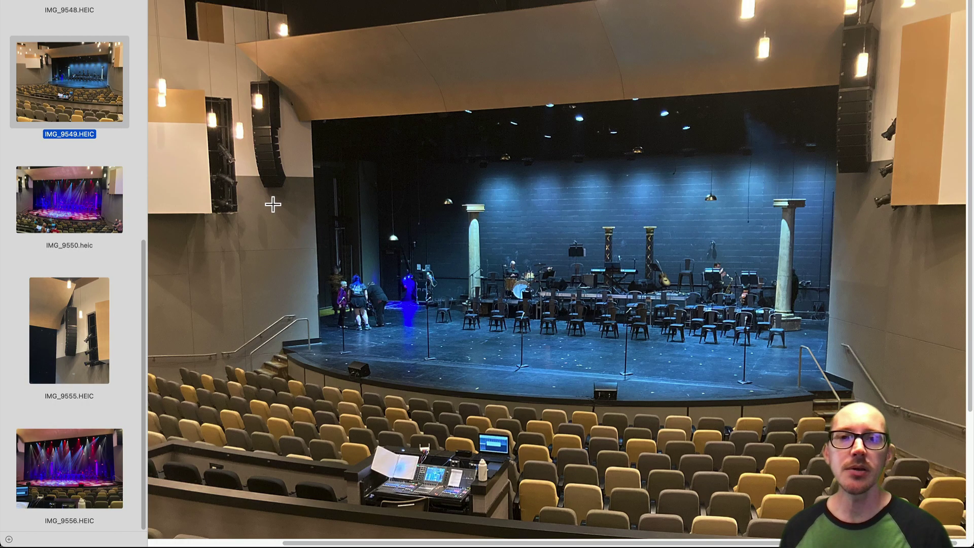
- Clear the old screen annotations and frame the lower section of the right speaker array in photo IMG_9549 with a light-blue rectangle
{"action": "key", "text": "super+shift+a"}
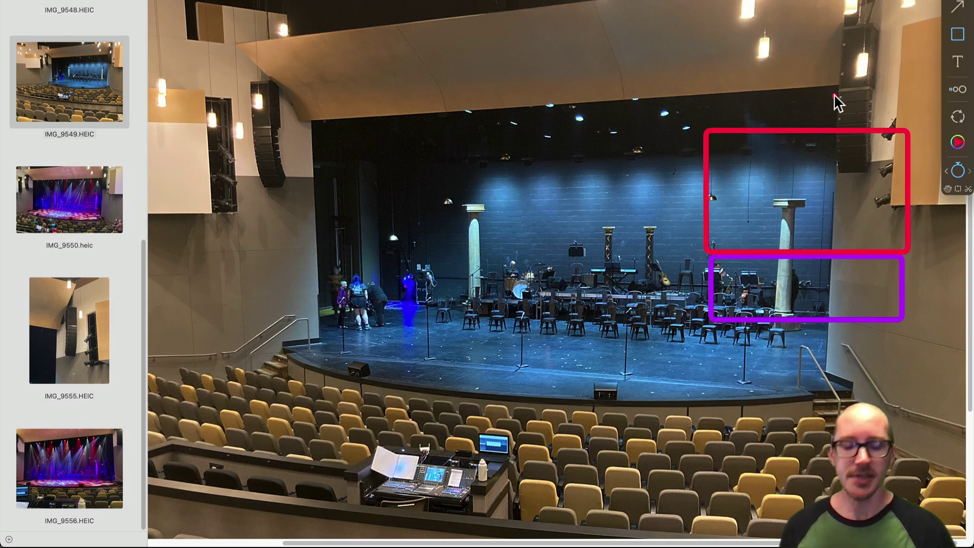
{"action": "key", "text": "Escape"}
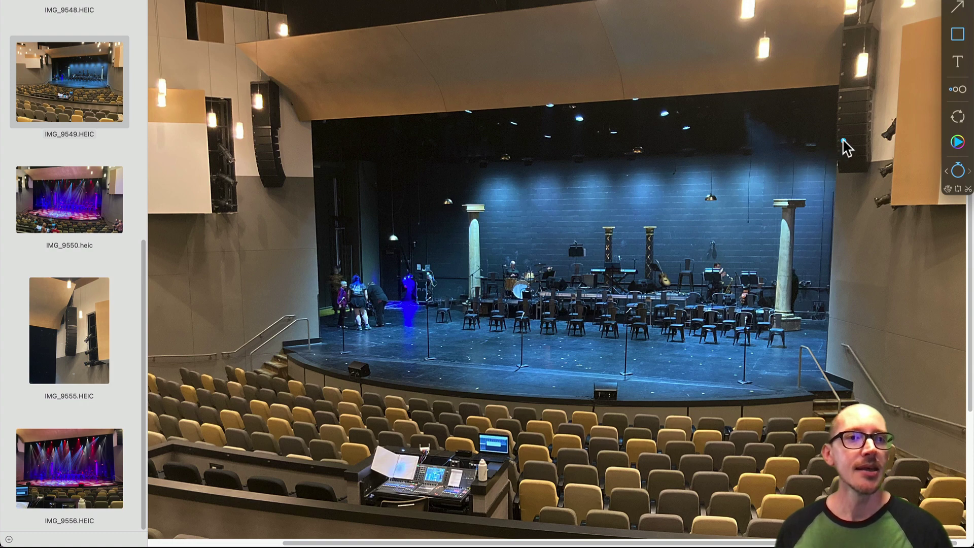
{"action": "mouse_move", "coordinate": [825, 84]}
{"action": "left_mouse_down"}
{"action": "mouse_move", "coordinate": [857, 157]}
{"action": "mouse_move", "coordinate": [876, 168]}
{"action": "left_mouse_up"}
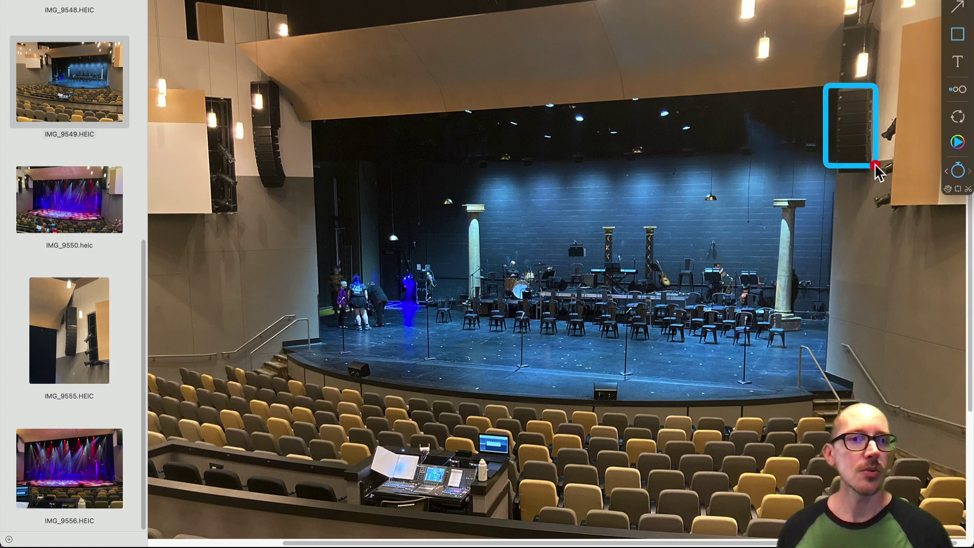
{"action": "left_click_drag", "start_coordinate": [842, 117], "coordinate": [865, 140]}
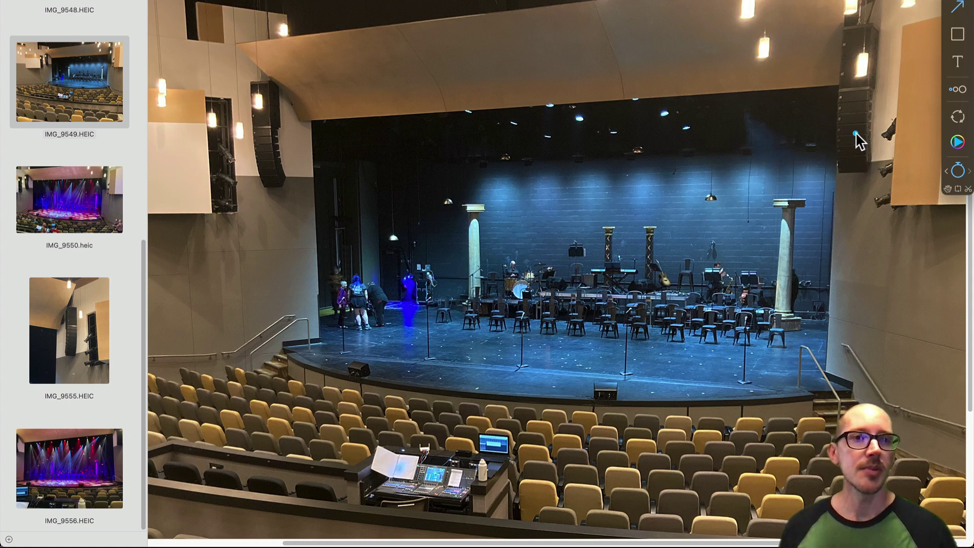
- Draw a light-blue arrow from the right array's lower section and a purple arrow from its upper section to the same seat, and clear both
{"action": "mouse_move", "coordinate": [856, 131]}
{"action": "left_mouse_down"}
{"action": "mouse_move", "coordinate": [751, 401]}
{"action": "mouse_move", "coordinate": [660, 491]}
{"action": "left_mouse_up"}
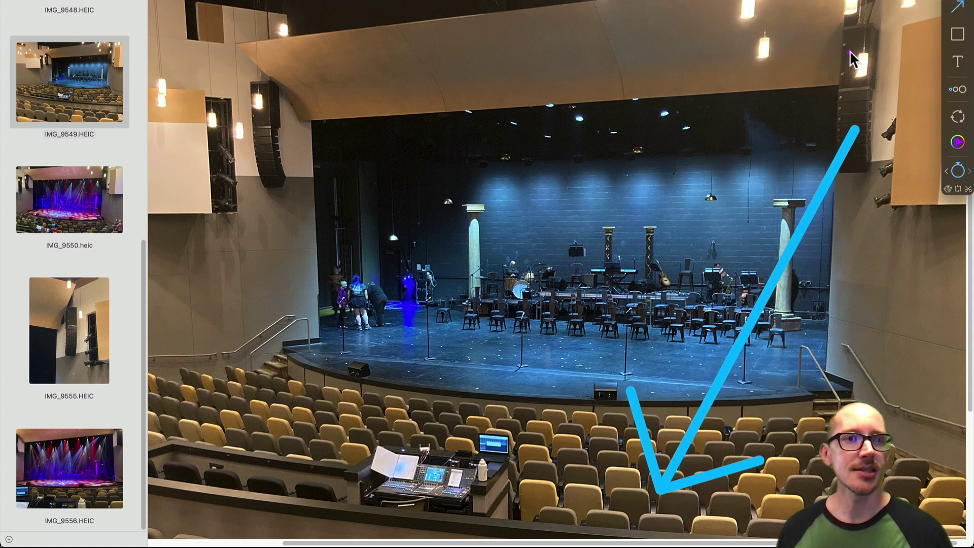
{"action": "mouse_move", "coordinate": [850, 53]}
{"action": "left_mouse_down"}
{"action": "mouse_move", "coordinate": [729, 396]}
{"action": "mouse_move", "coordinate": [653, 496]}
{"action": "left_mouse_up"}
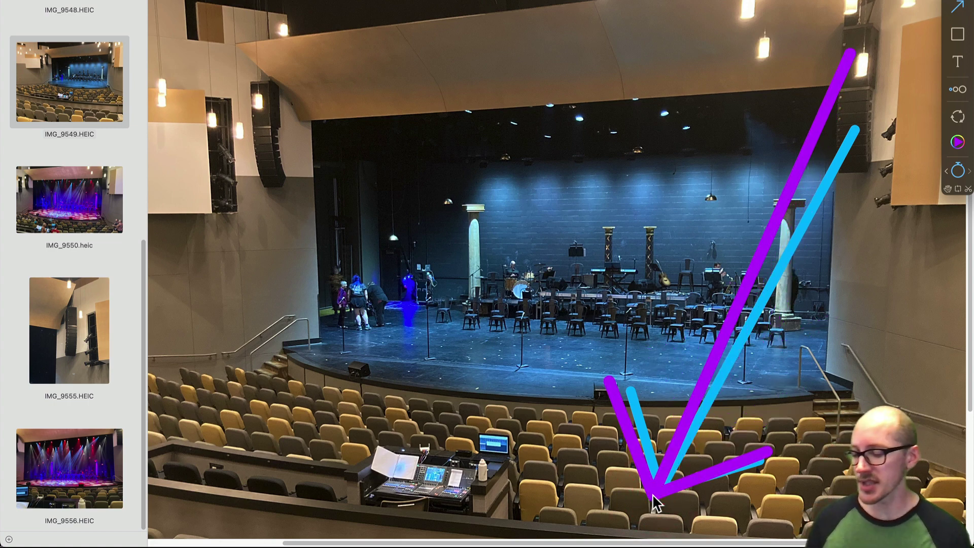
{"action": "key", "text": "Escape"}
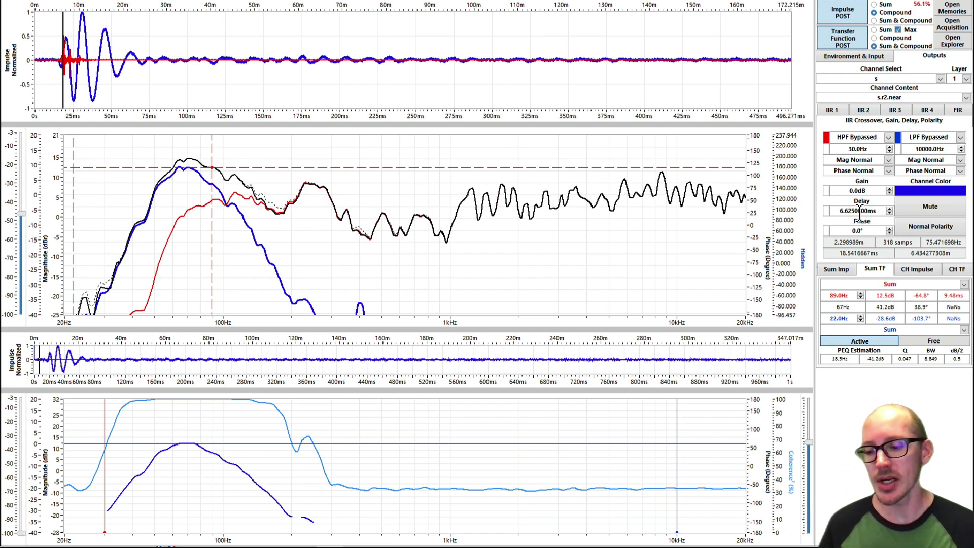
- Switch to Drafts and review the SNR checklist, highlighting the NR, Filter, Wavelet and Focus: Blanking lines one at a time
{"action": "key", "text": "super+Tab"}
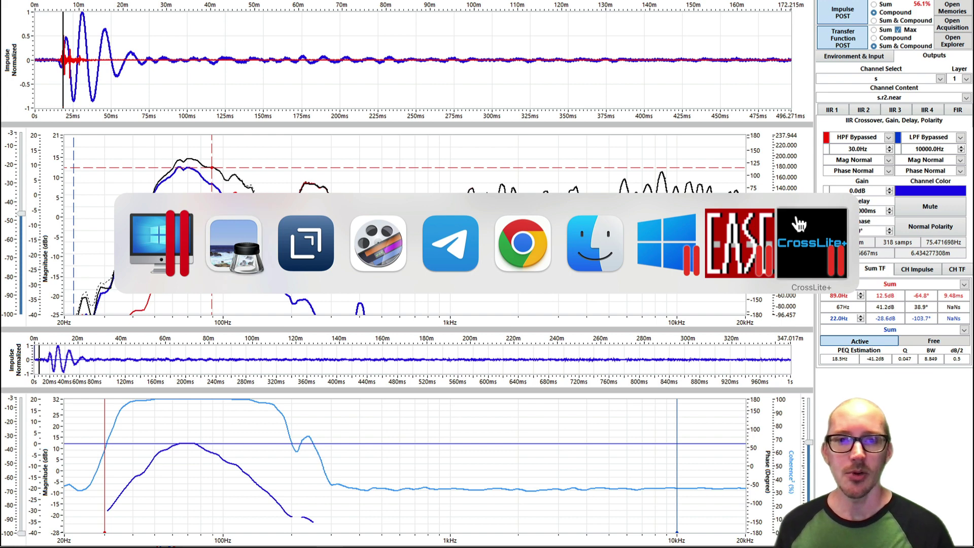
{"action": "left_click", "coordinate": [291, 257]}
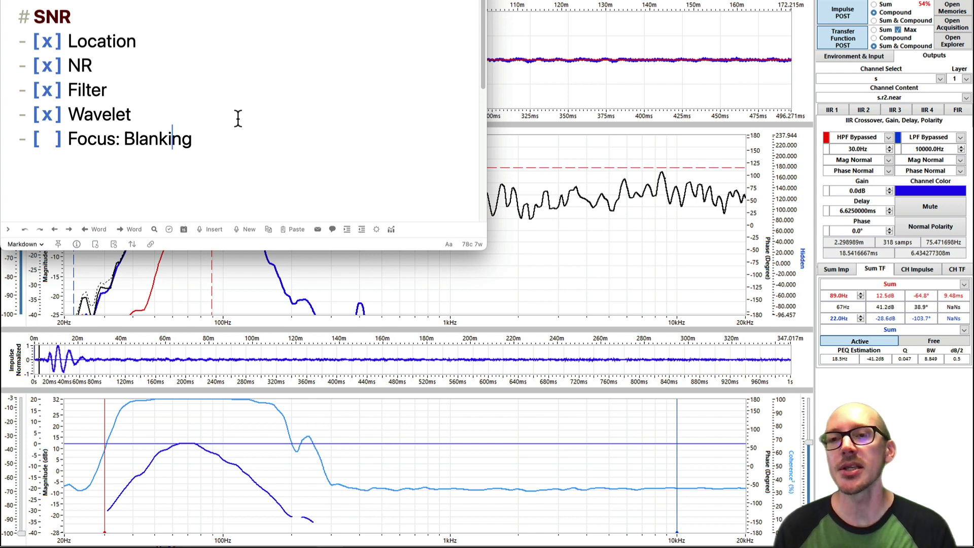
{"action": "triple_click", "coordinate": [110, 65]}
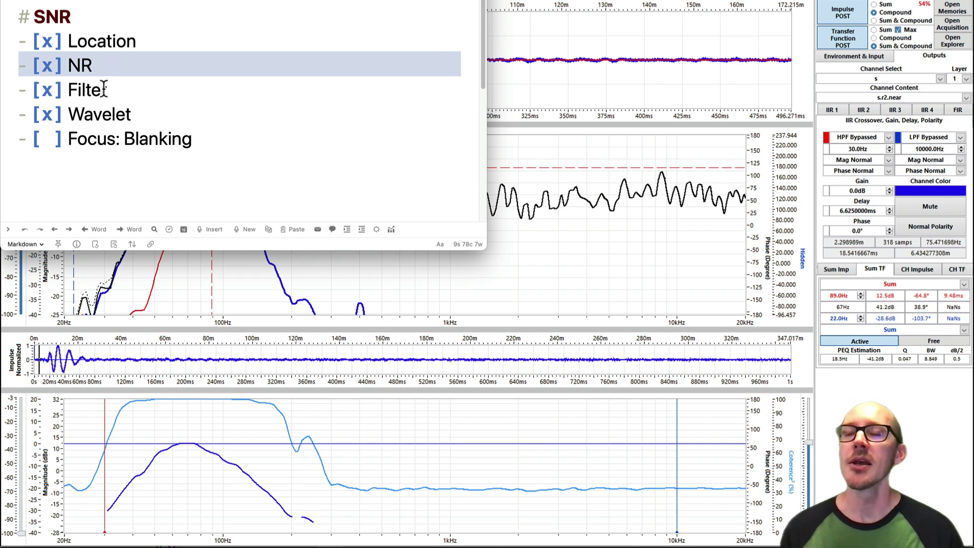
{"action": "triple_click", "coordinate": [103, 89]}
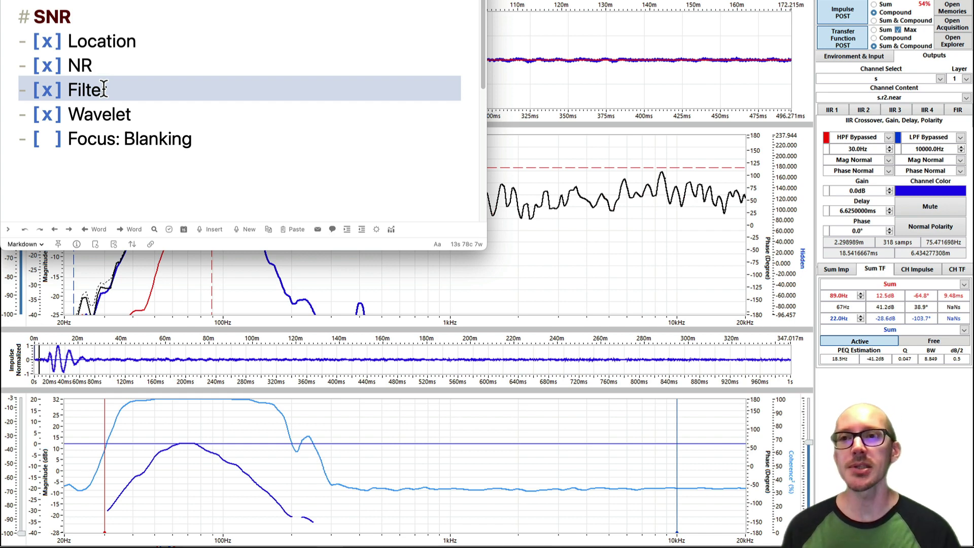
{"action": "triple_click", "coordinate": [109, 113]}
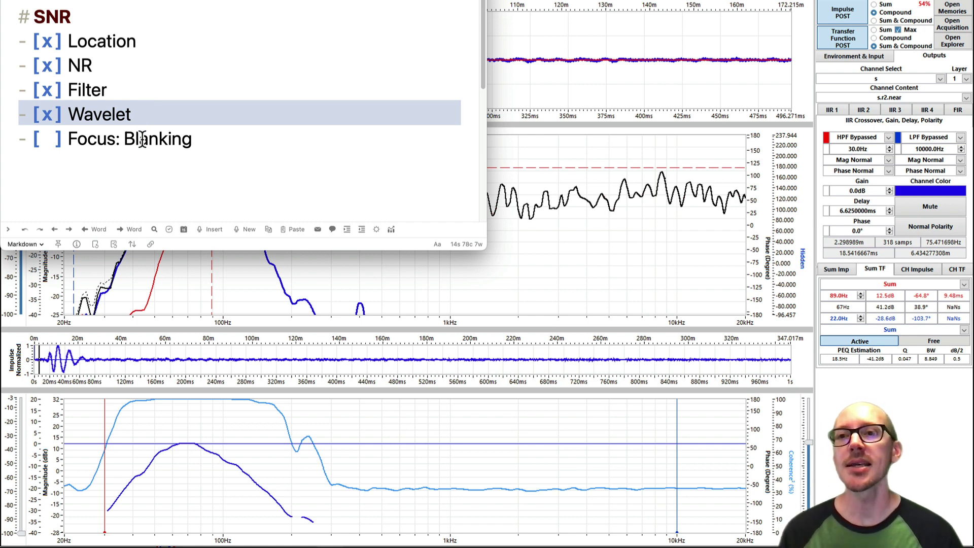
{"action": "triple_click", "coordinate": [142, 138]}
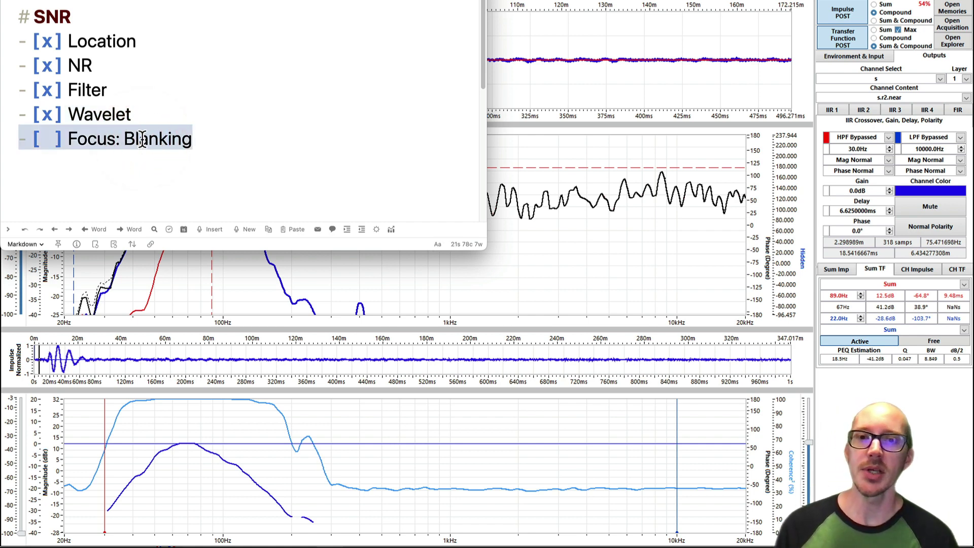